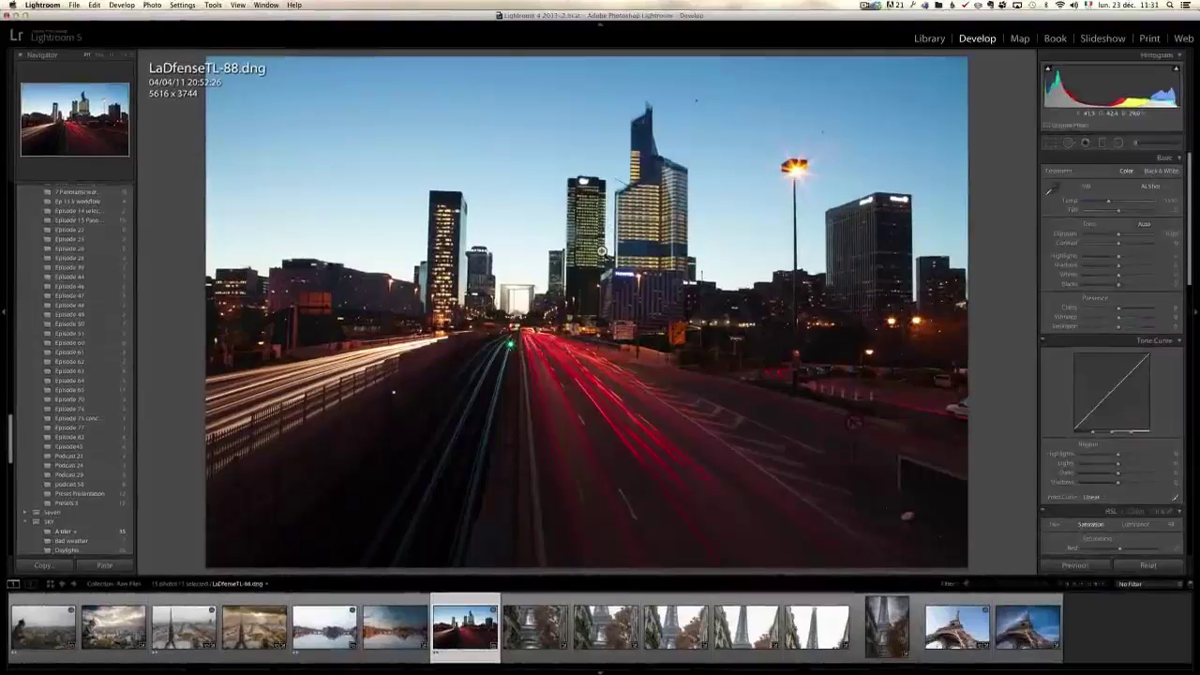
# Cycle the Loupe info overlay on, then hide it so the photo is unobstructed
pyautogui.press('i')
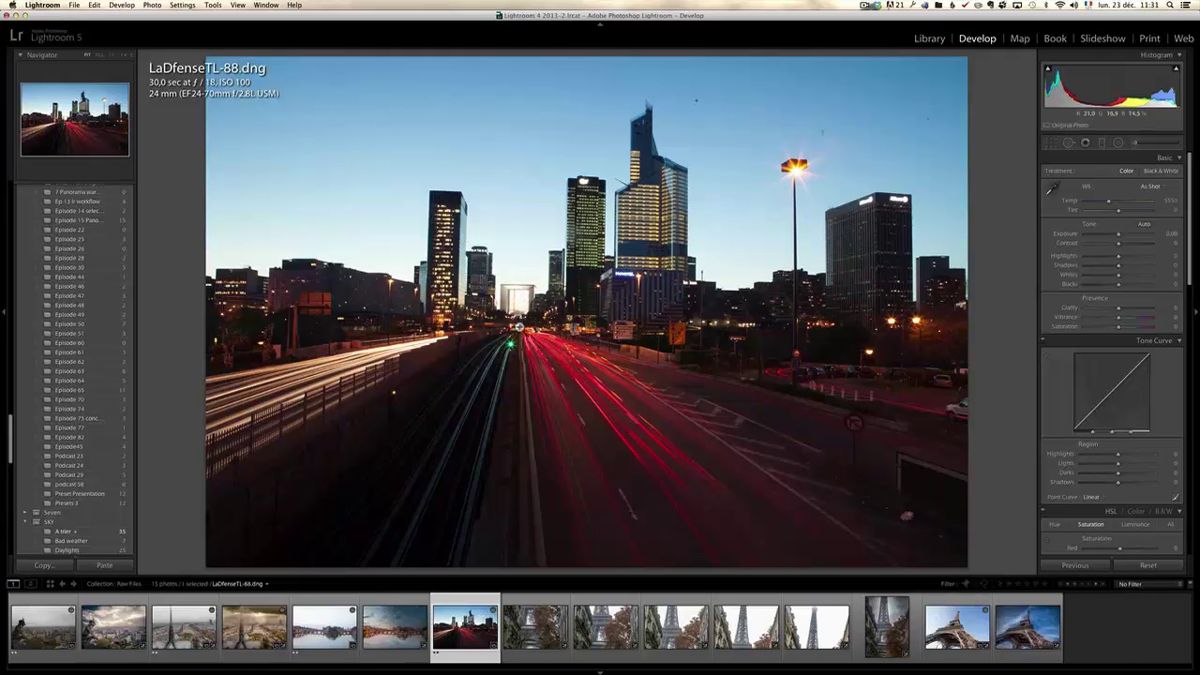
pyautogui.press('i')
pyautogui.press('i')
pyautogui.press('i')
pyautogui.press('i')
pyautogui.press('i')
pyautogui.press('i')
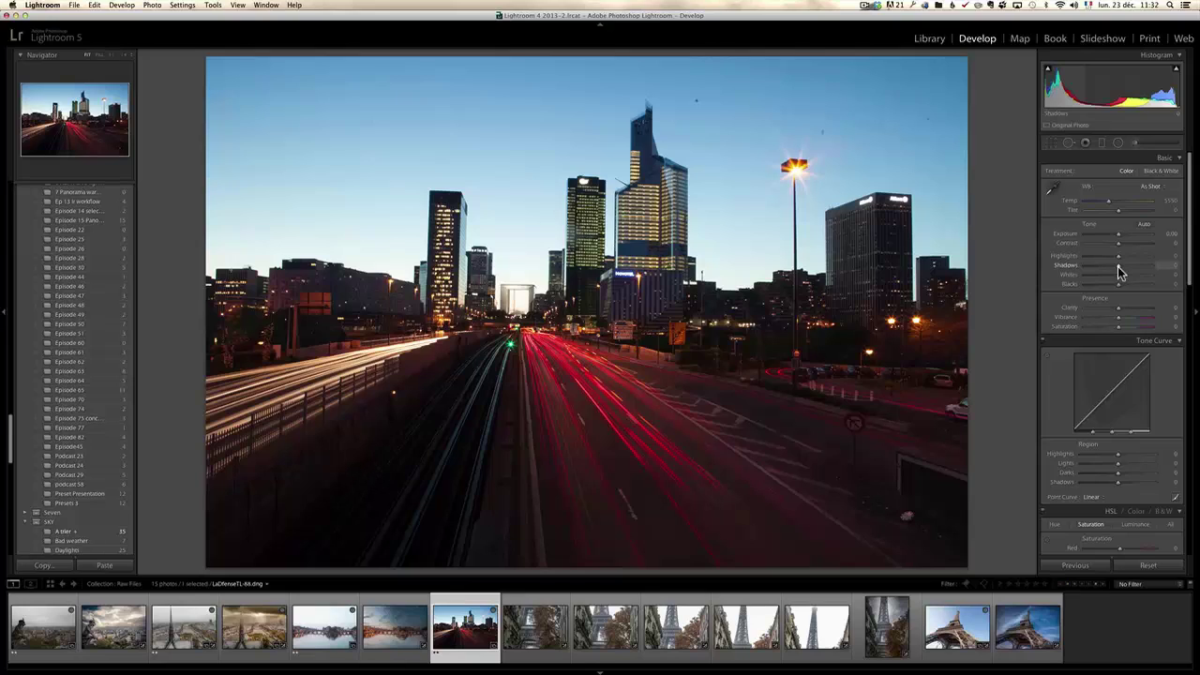
# Set Shadows +100, Highlights -100, Whites +40 and Blacks -50 in the Basic panel
pyautogui.moveTo(1118, 272); pyautogui.dragTo(1045, 250)
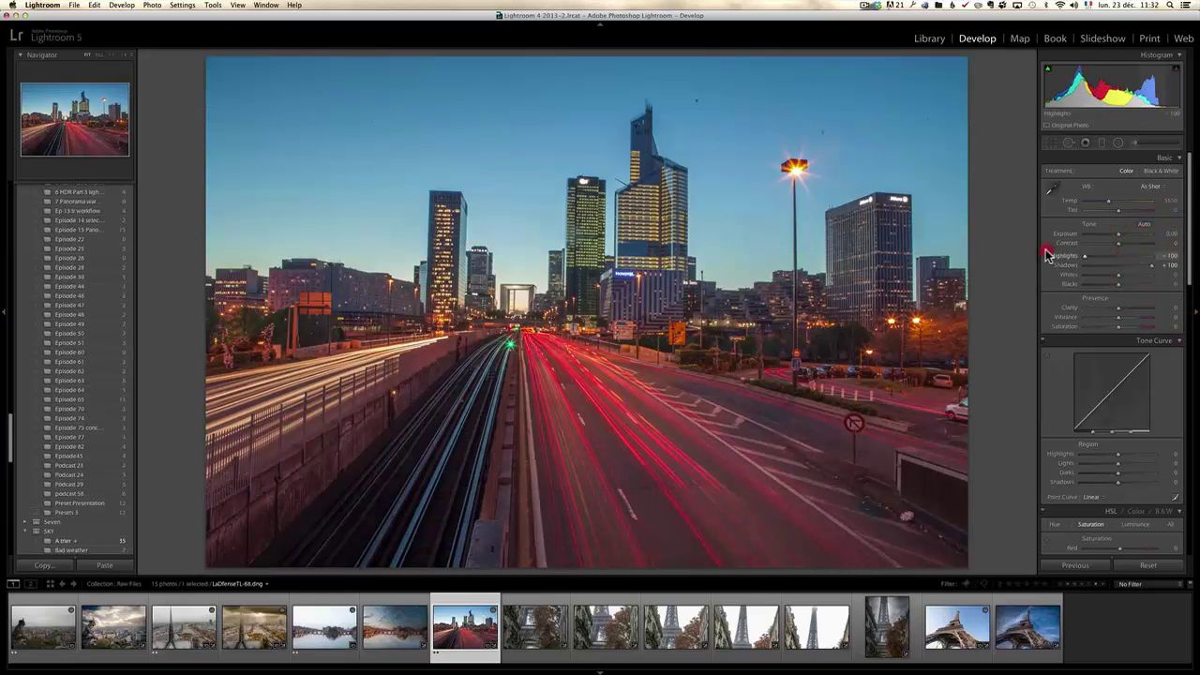
pyautogui.moveTo(1118, 284); pyautogui.dragTo(1133, 278)
pyautogui.moveTo(1119, 285); pyautogui.dragTo(1103, 282)
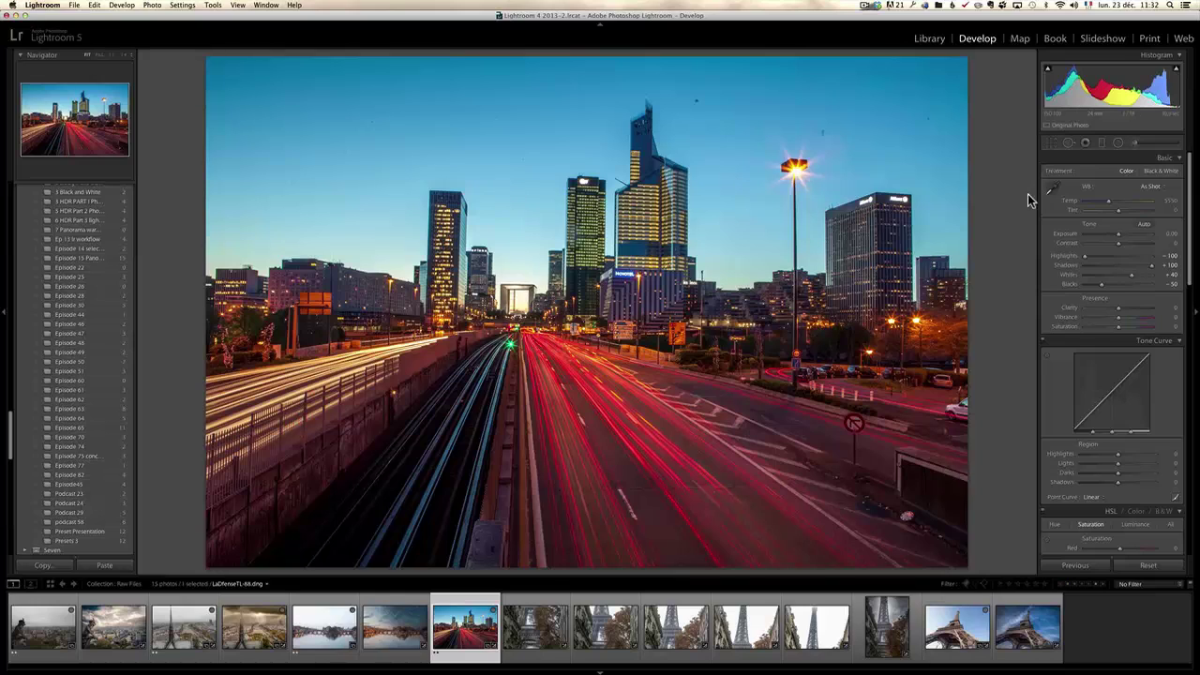
# Warm the photo with the Shade white balance preset
pyautogui.click(1179, 189)
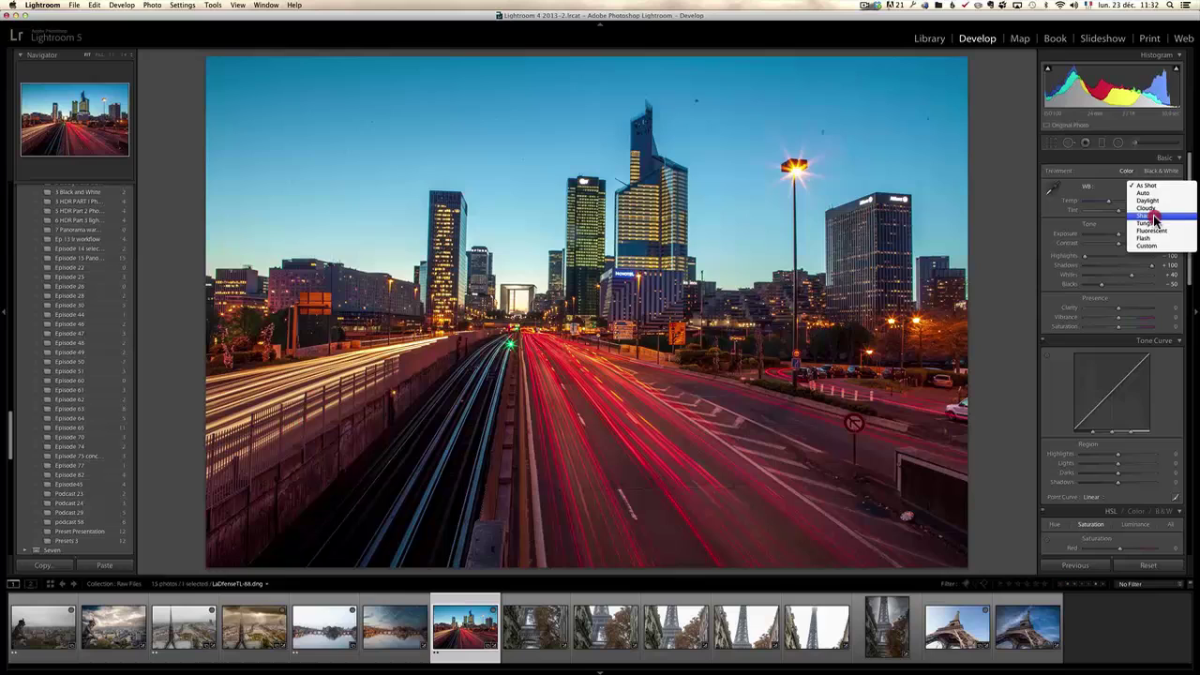
pyautogui.click(1154, 219)
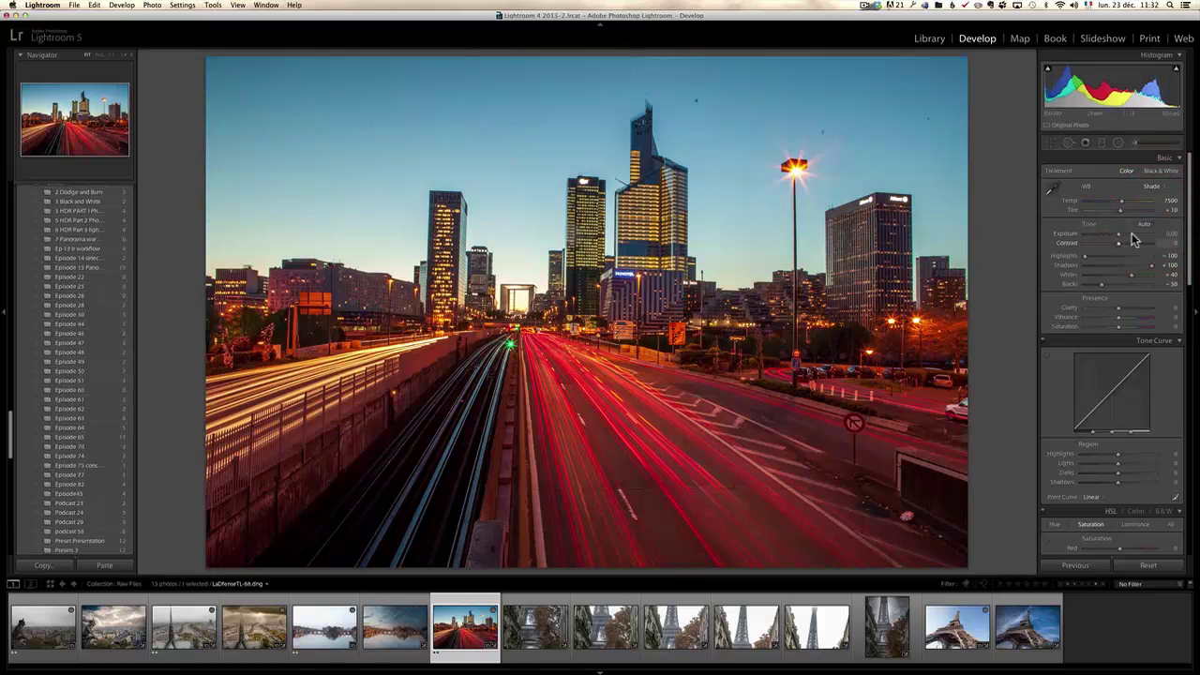
pyautogui.click(1154, 190)
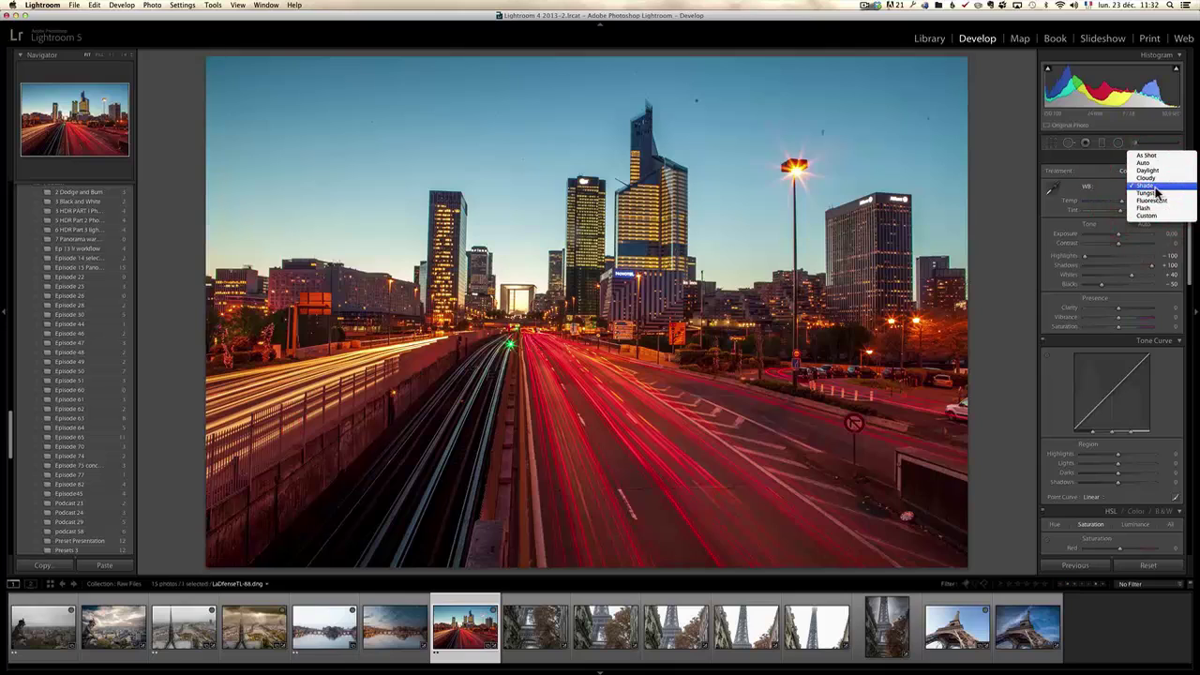
pyautogui.click(1151, 185)
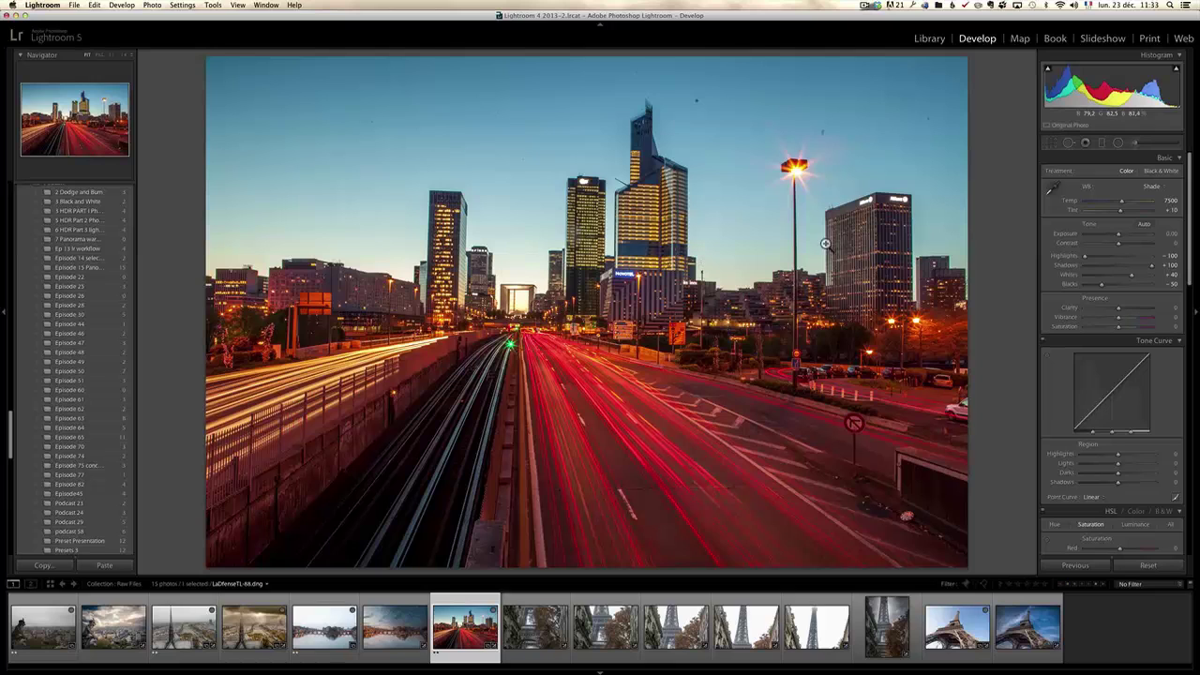
# Apply Clarity +44 and Exposure +0.30, then inspect the light trails and rail tracks at 1:1
pyautogui.moveTo(1129, 310); pyautogui.dragTo(1130, 312)
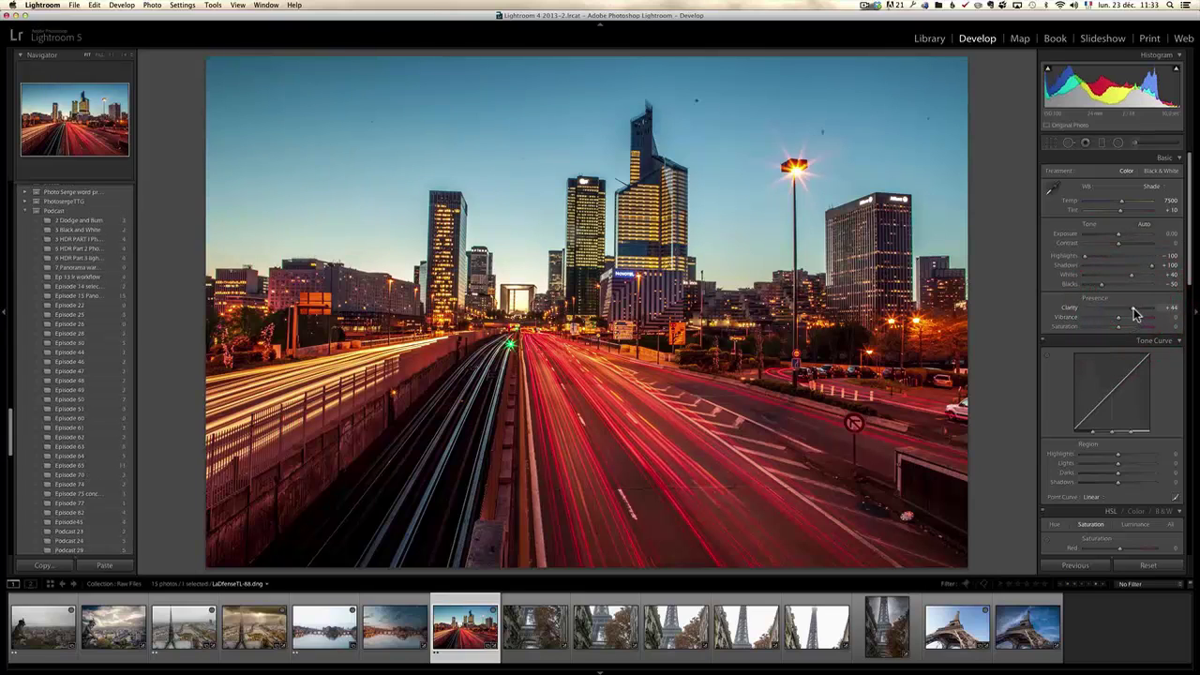
pyautogui.moveTo(1120, 240); pyautogui.dragTo(1121, 234)
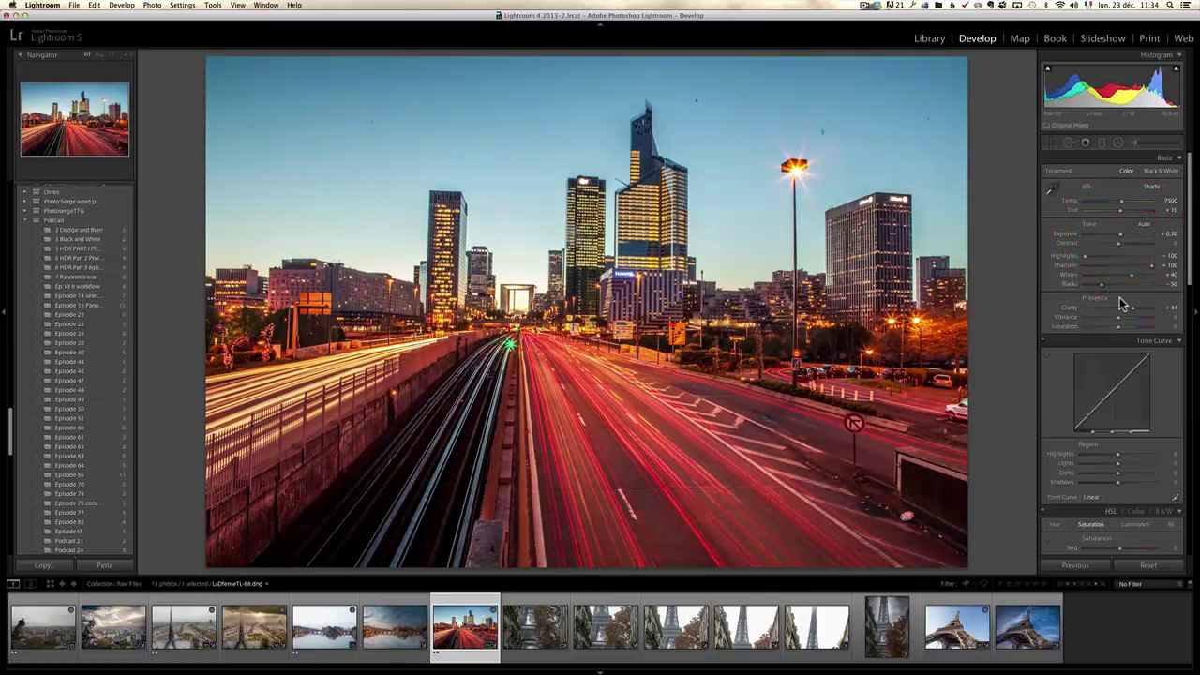
pyautogui.click(668, 445)
pyautogui.moveTo(772, 334); pyautogui.dragTo(802, 377)
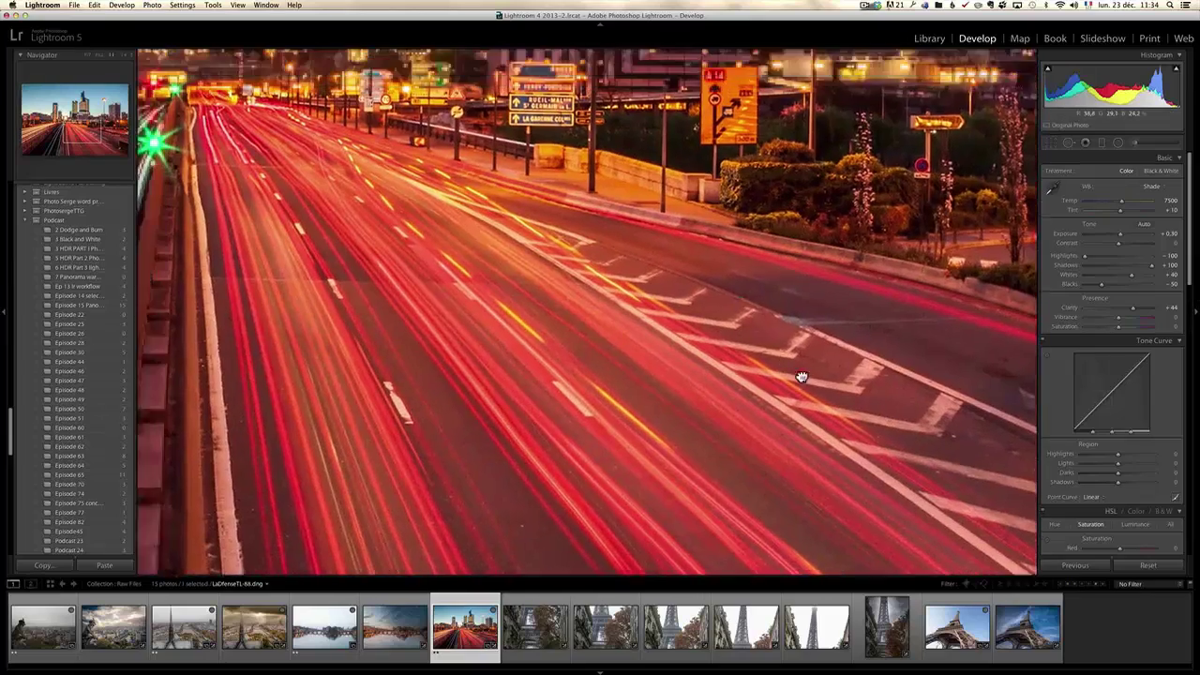
pyautogui.click(801, 377)
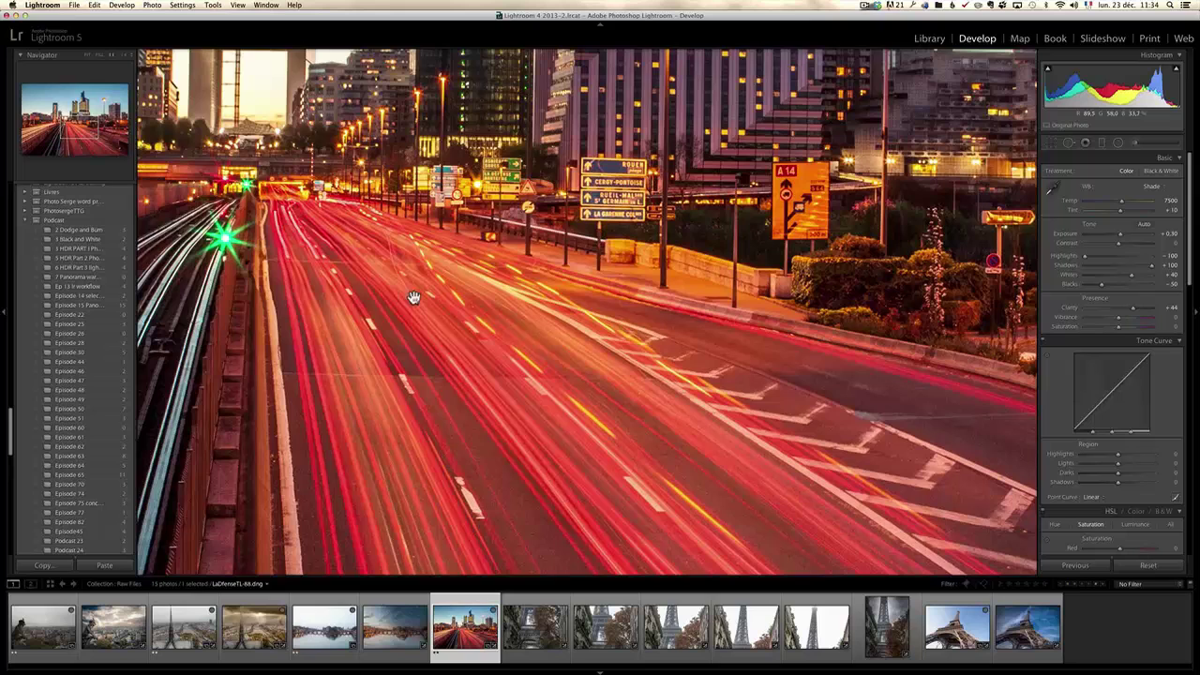
pyautogui.moveTo(249, 280); pyautogui.dragTo(486, 229)
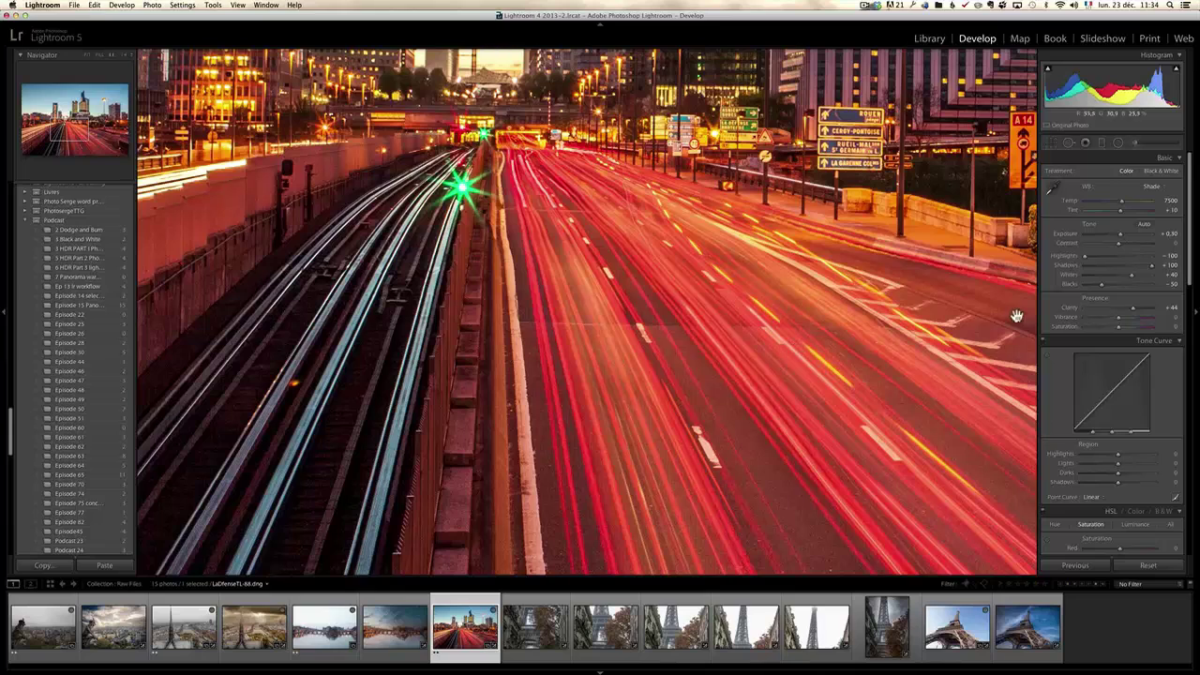
# In the Detail panel, set Luminance noise reduction to 30 and Sharpening Amount to 70
pyautogui.scroll(-8, 1180, 309)
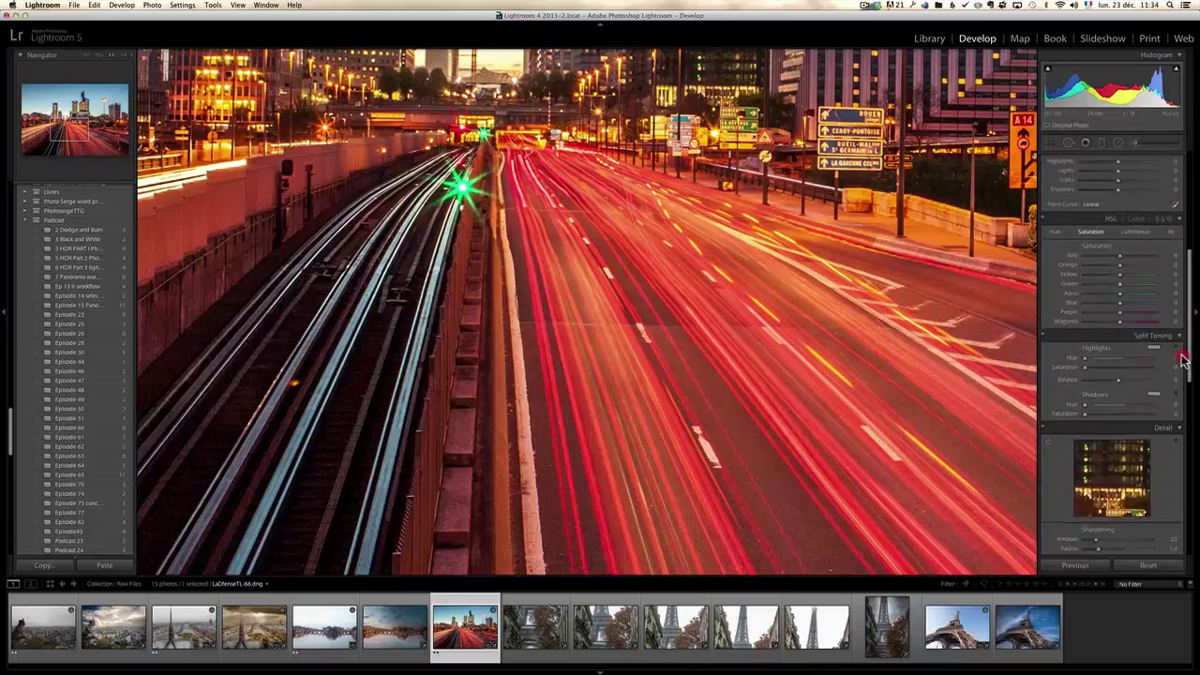
pyautogui.moveTo(1183, 359); pyautogui.dragTo(1181, 421)
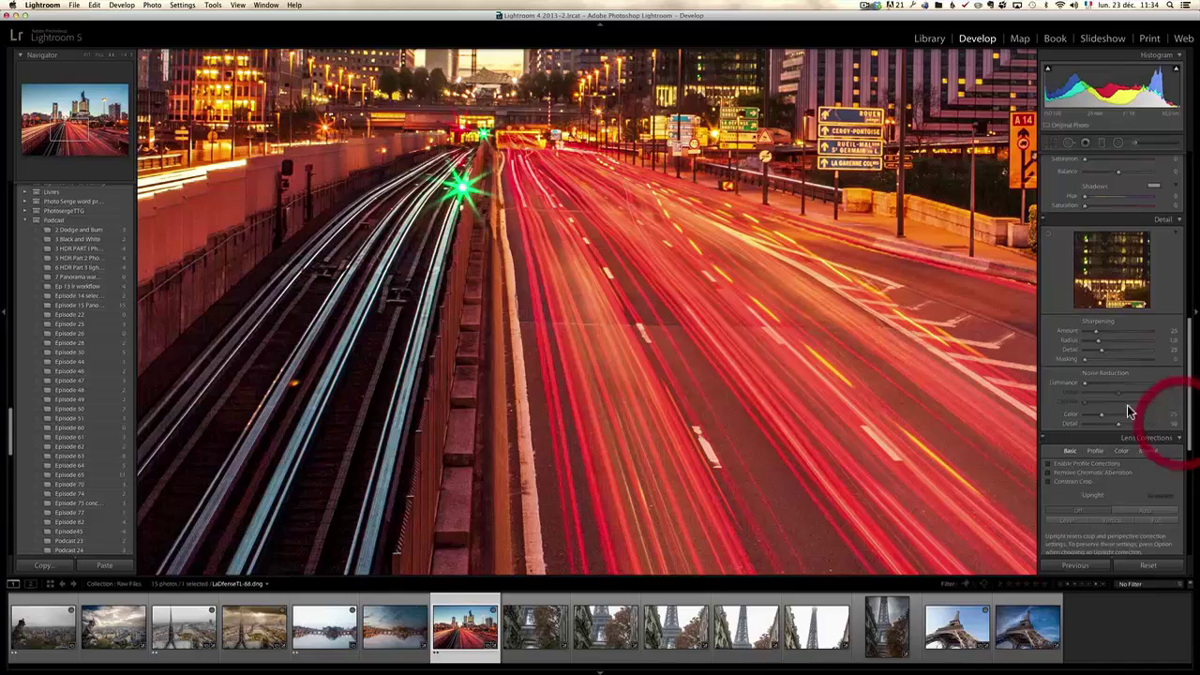
pyautogui.click(1097, 383)
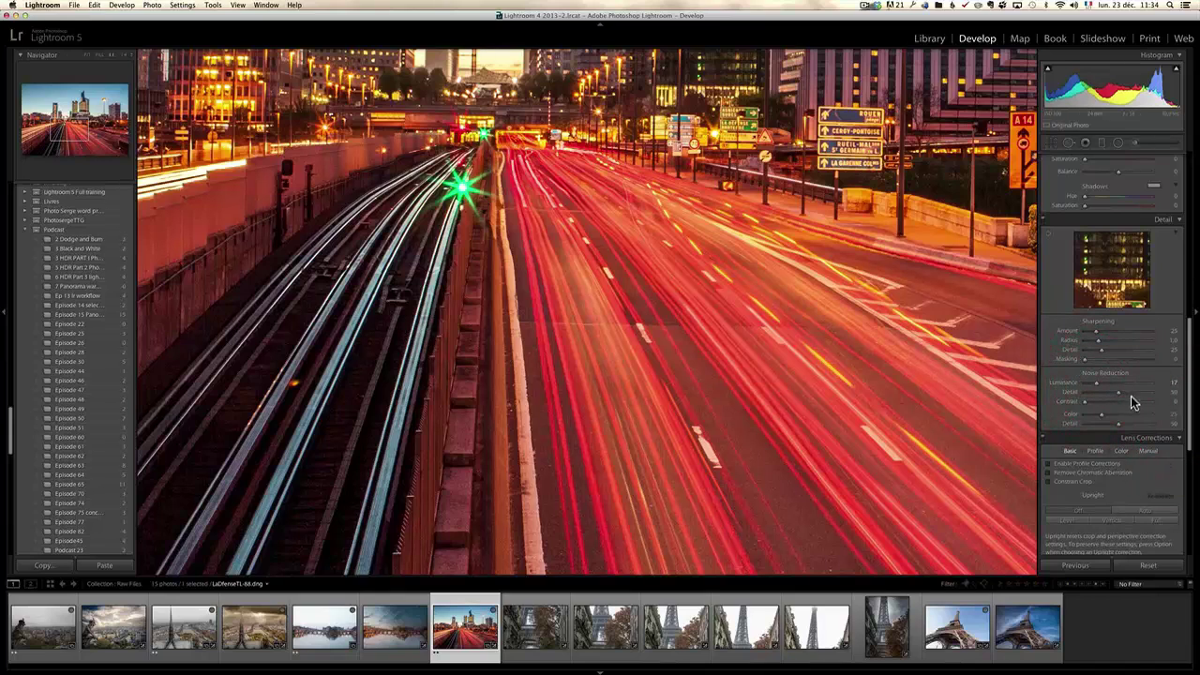
pyautogui.click(1100, 384)
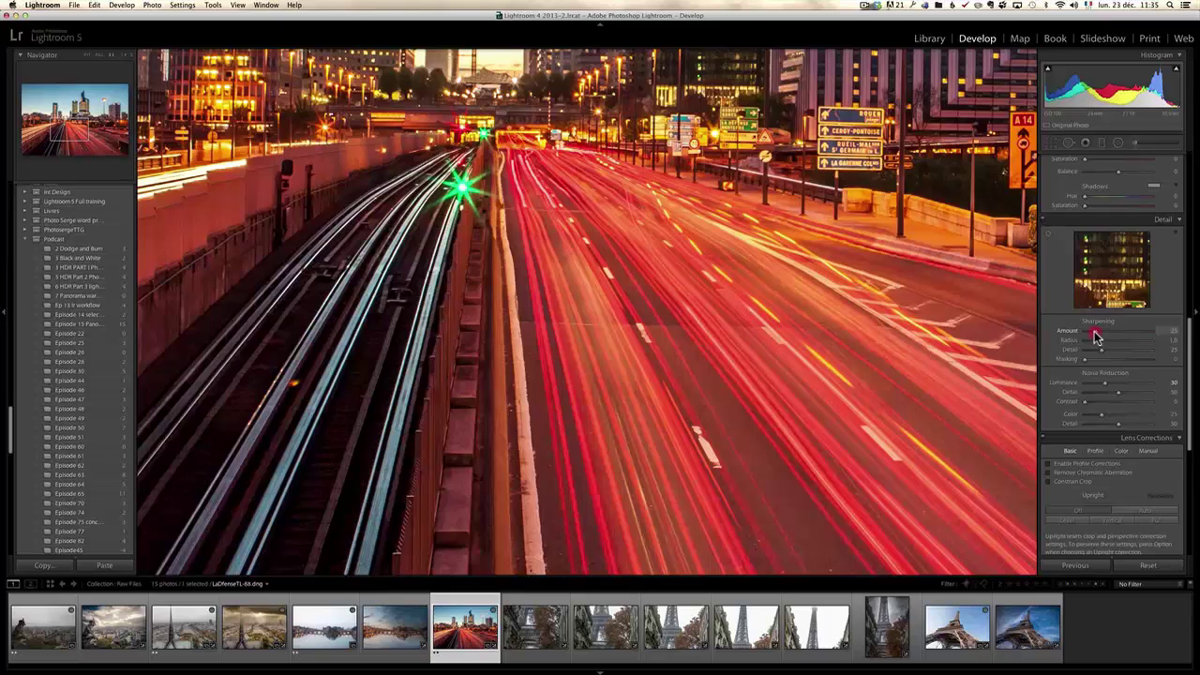
pyautogui.moveTo(1095, 331); pyautogui.dragTo(1110, 331)
pyautogui.click(625, 316)
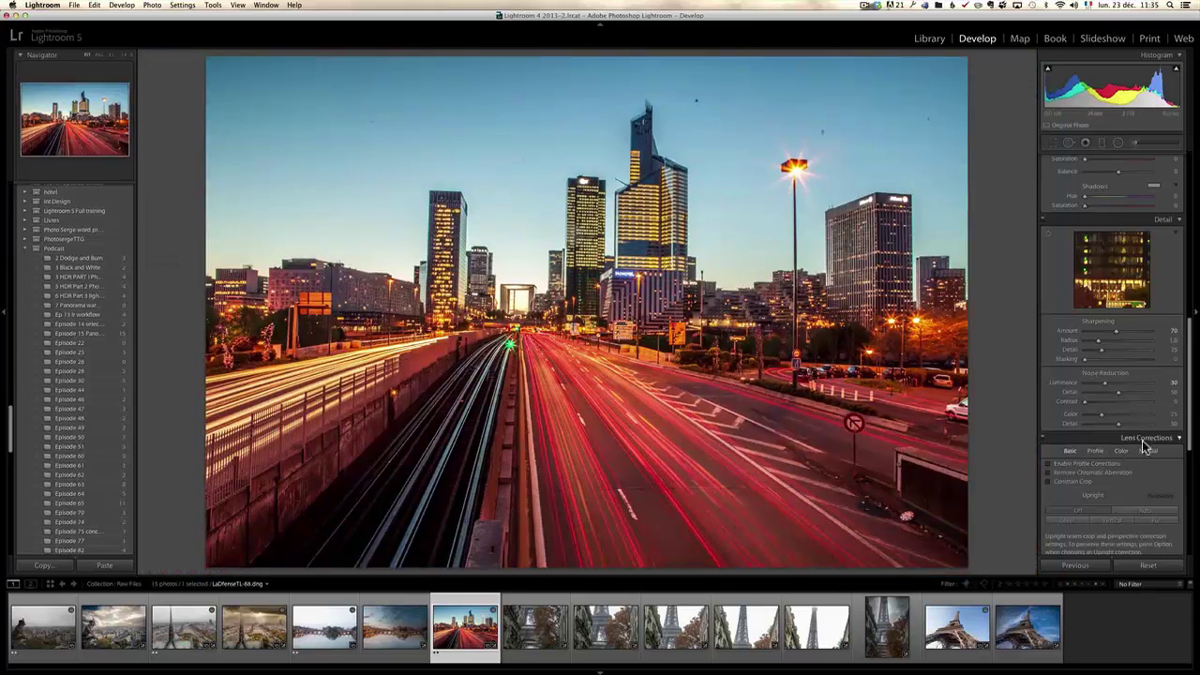
# Enable Profile Corrections and Remove Chromatic Aberration, apply Upright Auto, and zoom 1:1 on the sky
pyautogui.click(1065, 464)
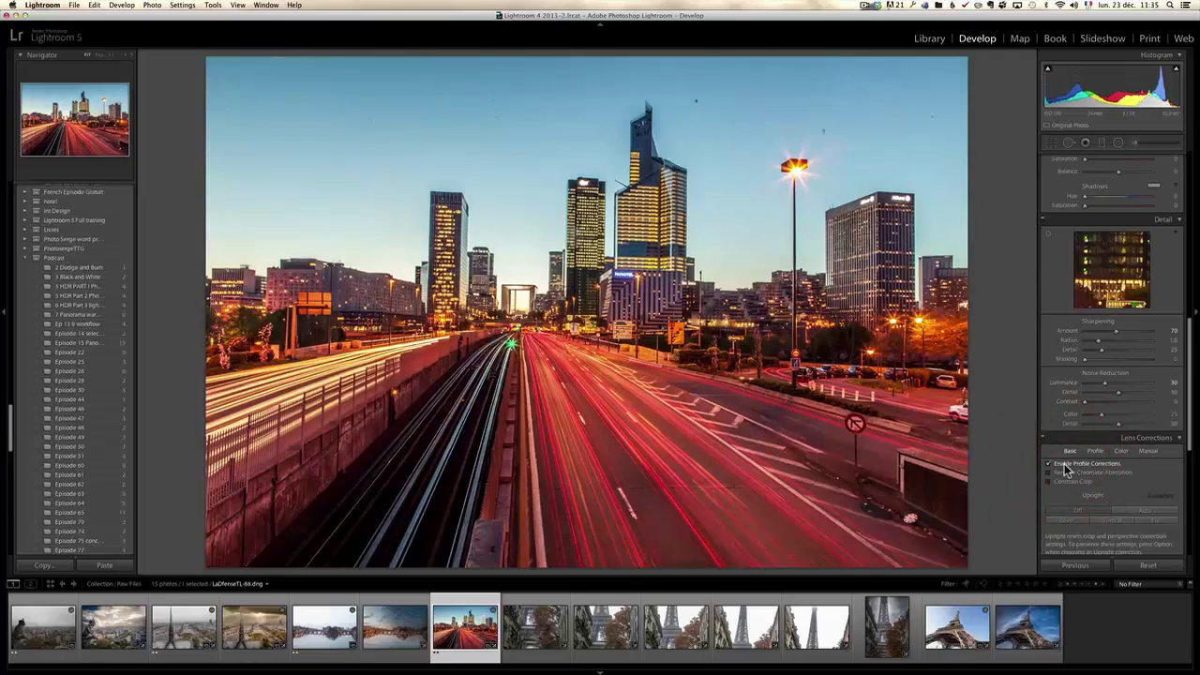
pyautogui.click(1067, 473)
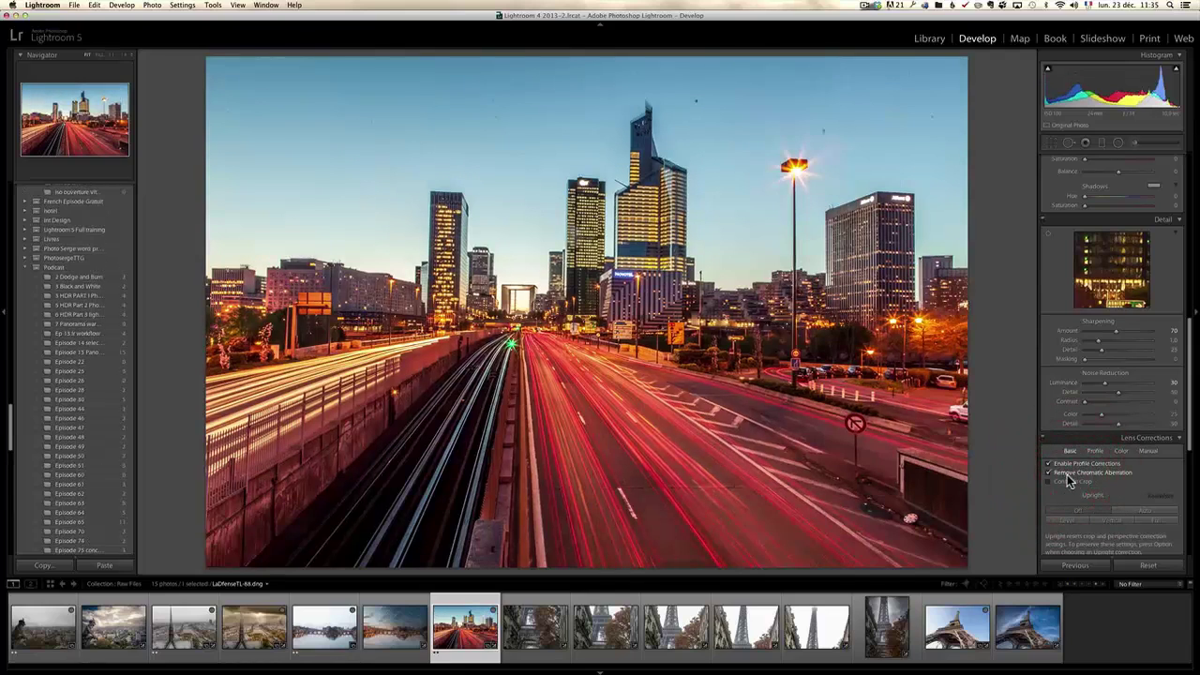
pyautogui.click(1140, 512)
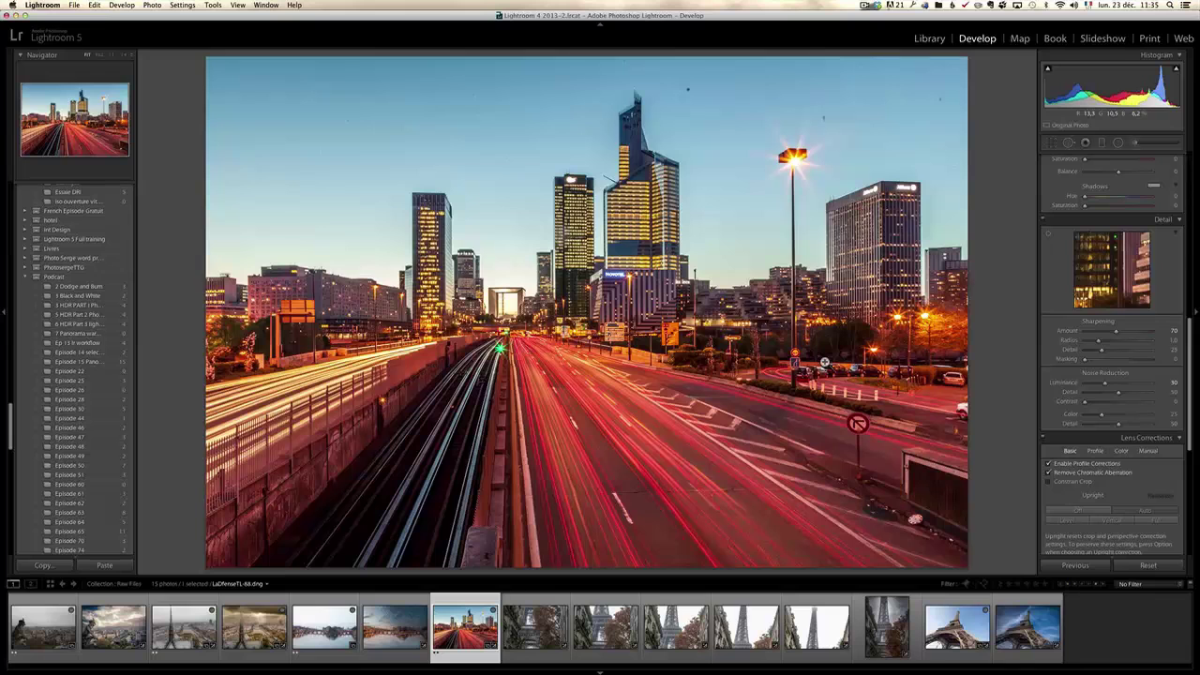
pyautogui.moveTo(1193, 390); pyautogui.dragTo(1196, 106)
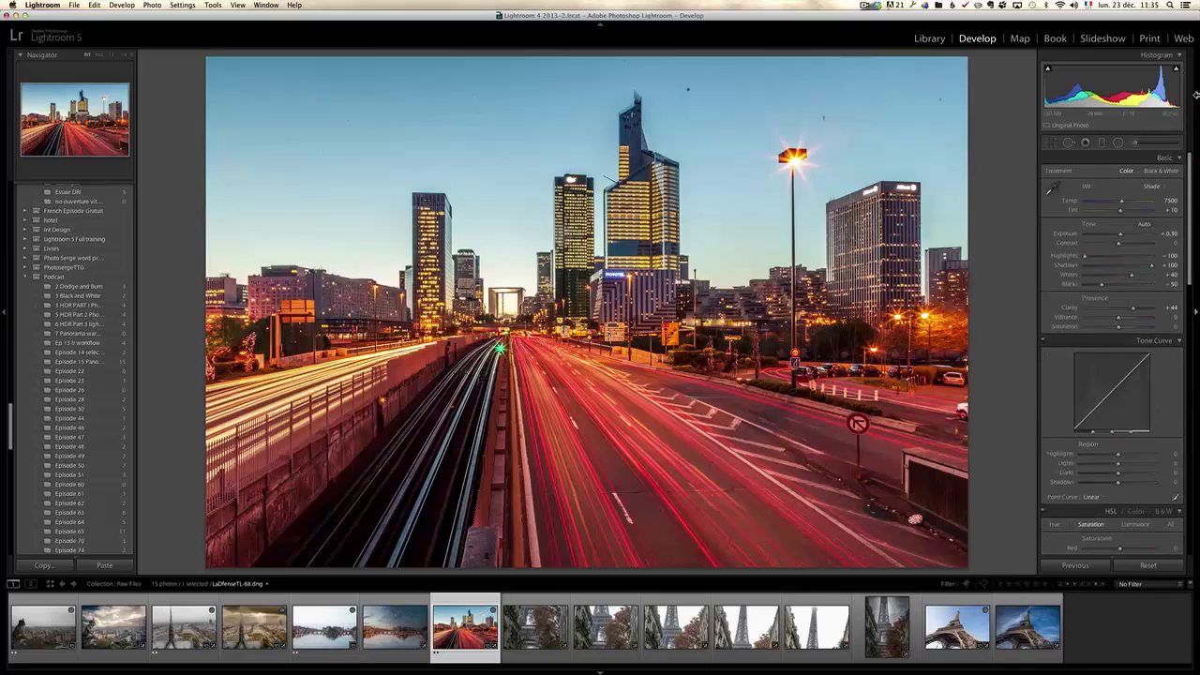
pyautogui.click(897, 98)
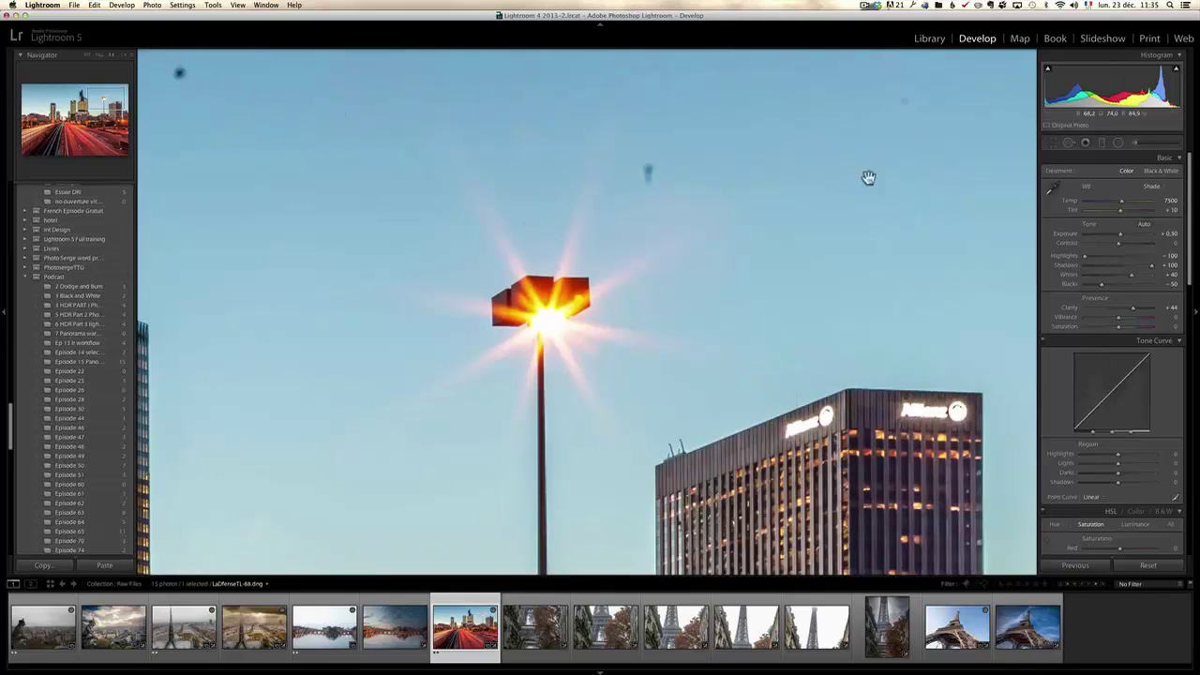
# Select the Spot Removal tool and heal four dust specks in the upper sky
pyautogui.click(1070, 144)
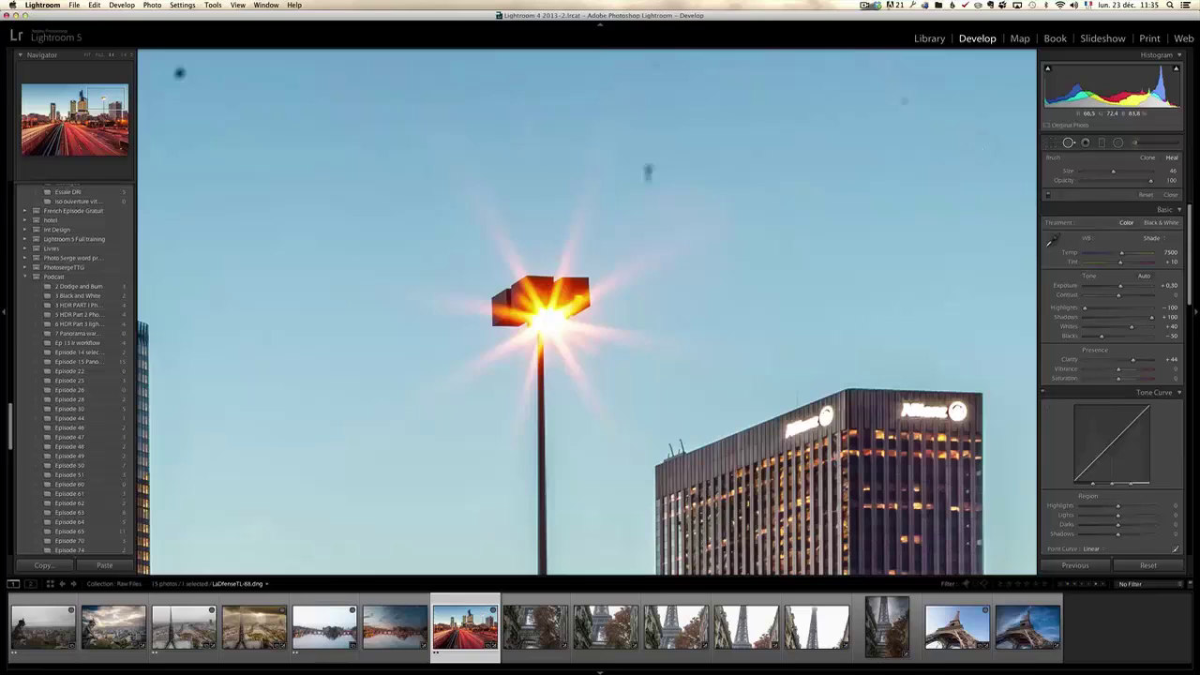
pyautogui.click(904, 101)
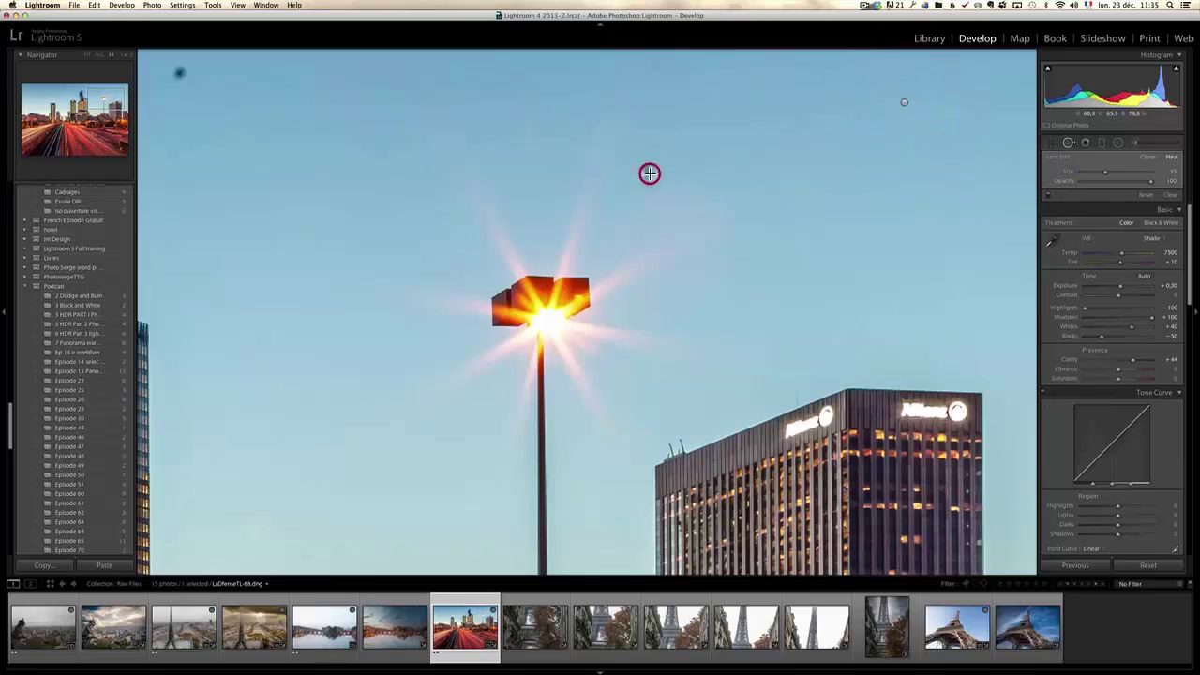
pyautogui.click(648, 172)
pyautogui.click(657, 68)
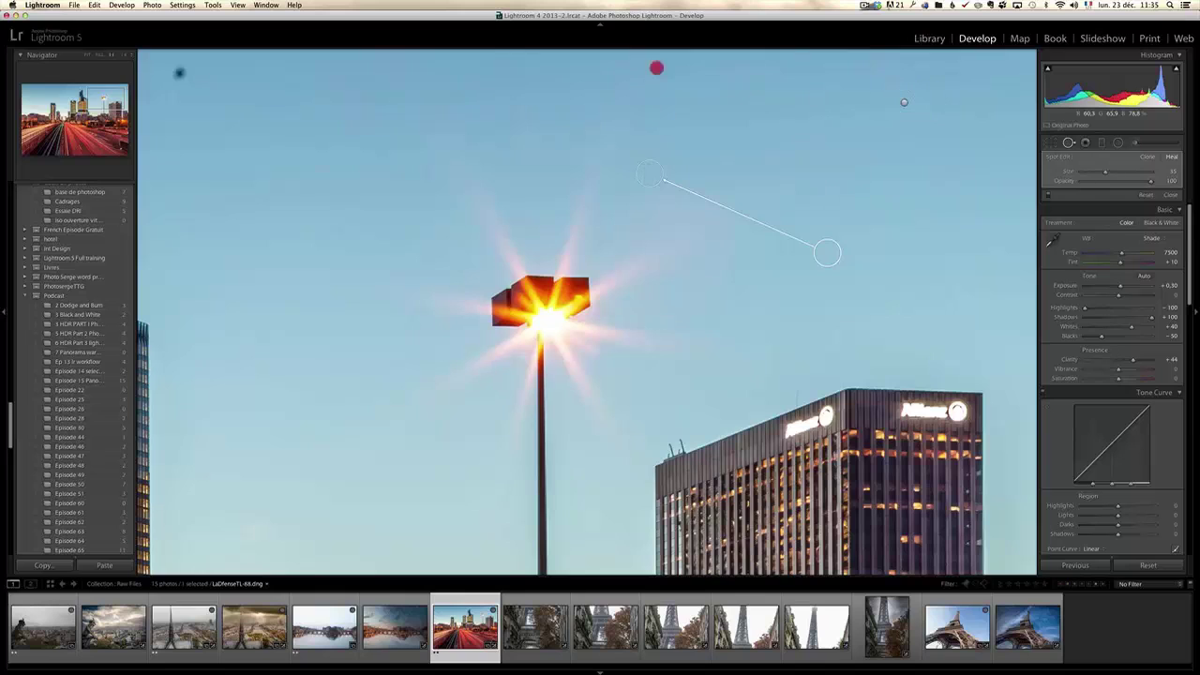
pyautogui.click(179, 72)
# Pan to the sky beside the tall tower and heal four more dust spots
pyautogui.moveTo(325, 185); pyautogui.dragTo(699, 198)
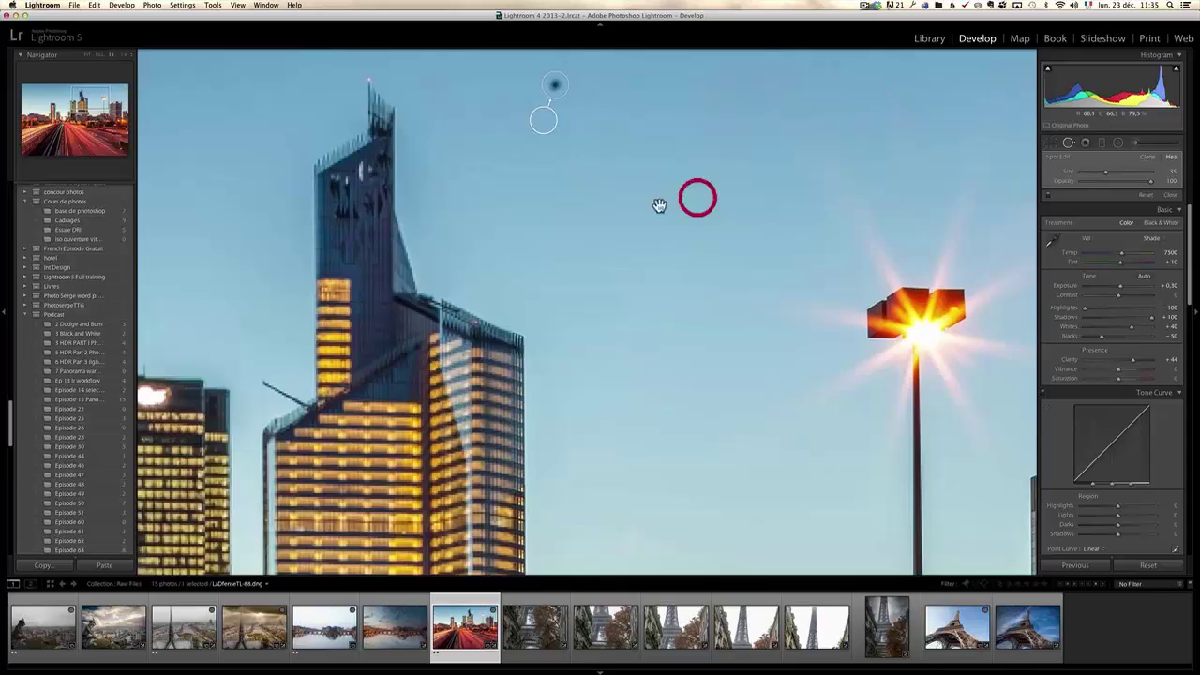
pyautogui.moveTo(573, 198); pyautogui.dragTo(919, 225)
pyautogui.moveTo(258, 302); pyautogui.dragTo(445, 309)
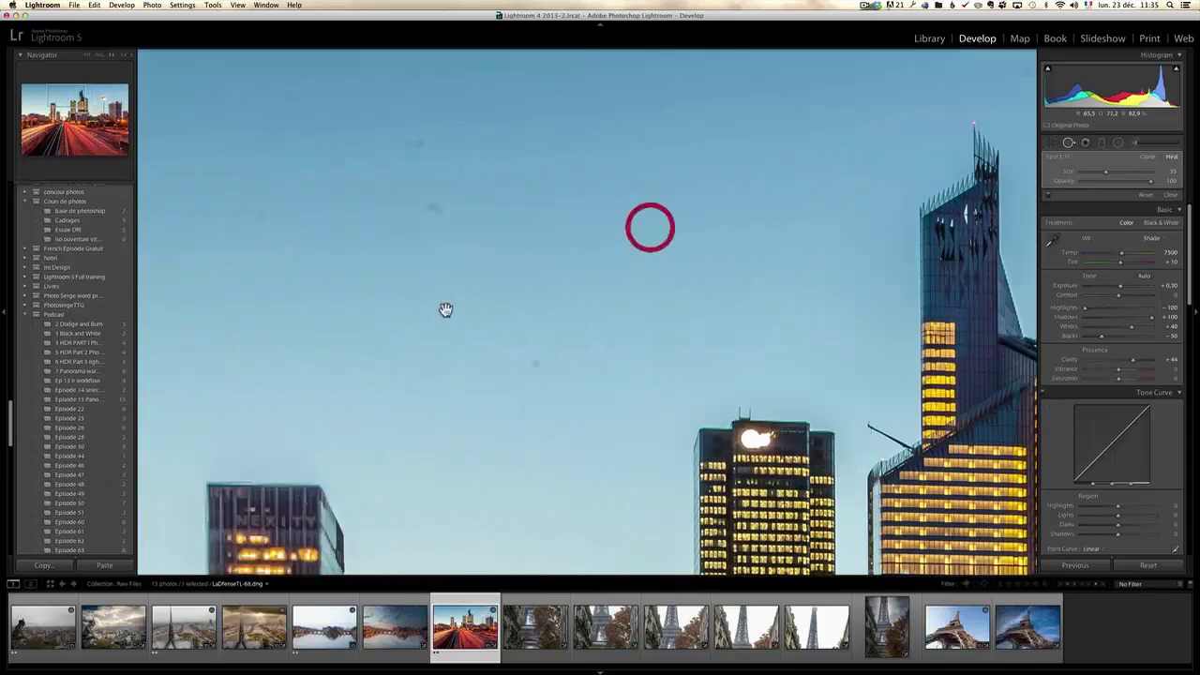
pyautogui.click(532, 362)
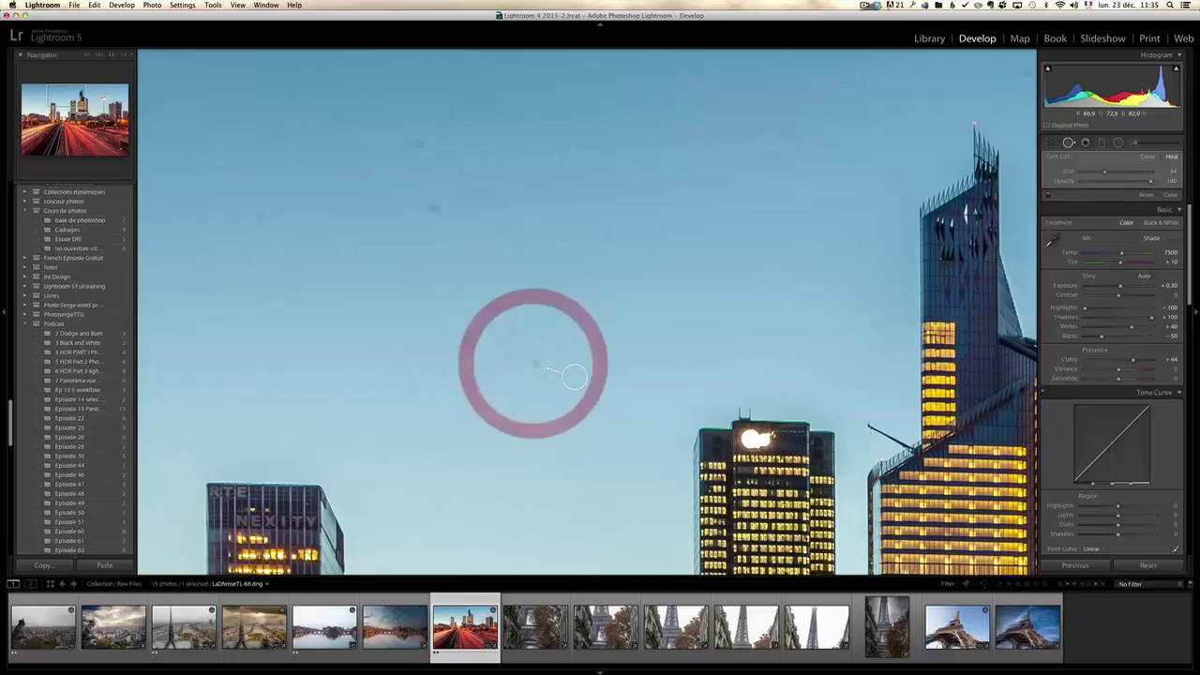
pyautogui.click(432, 207)
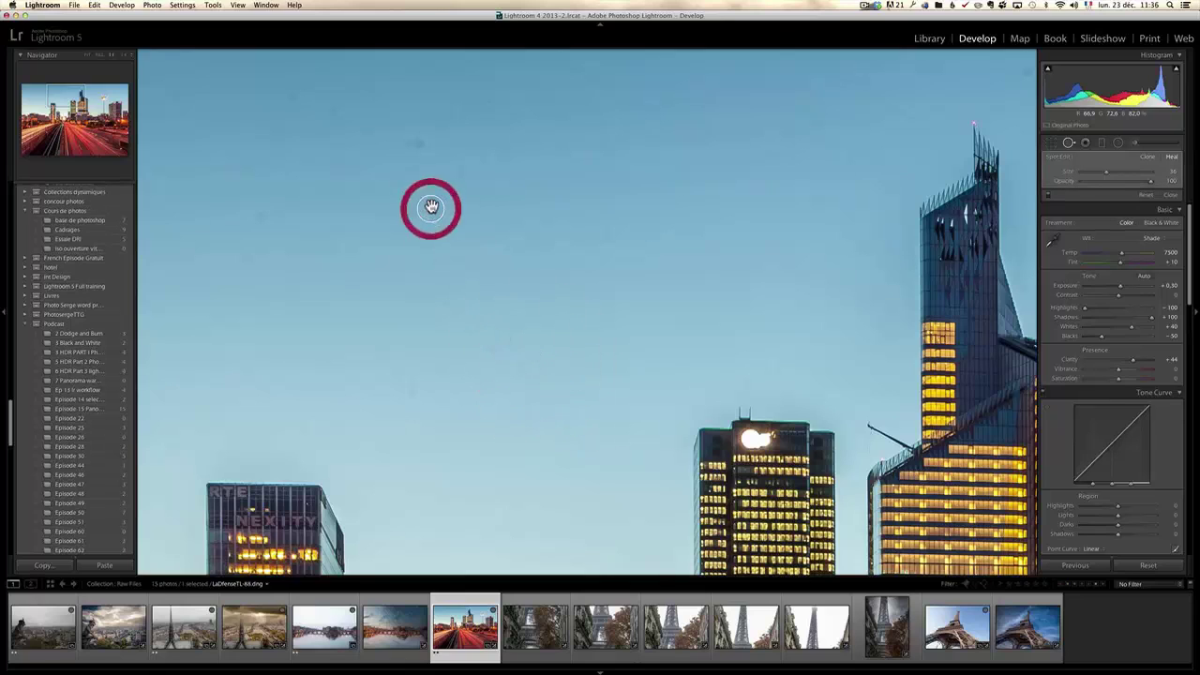
pyautogui.click(417, 142)
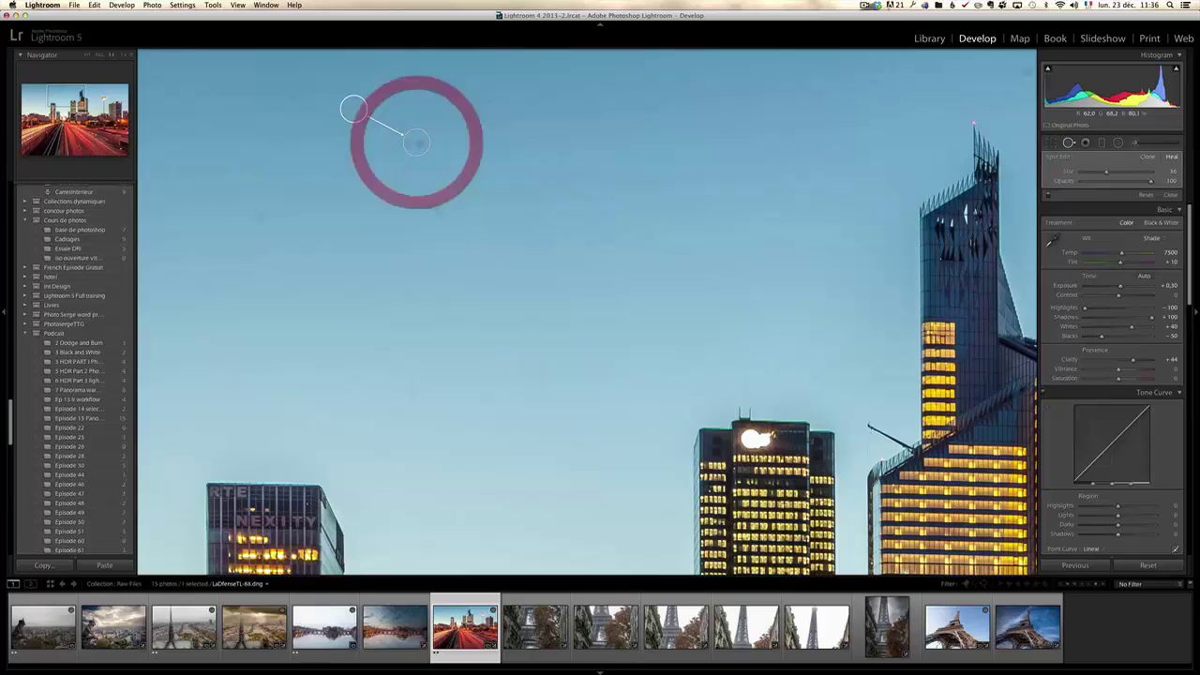
pyautogui.click(495, 98)
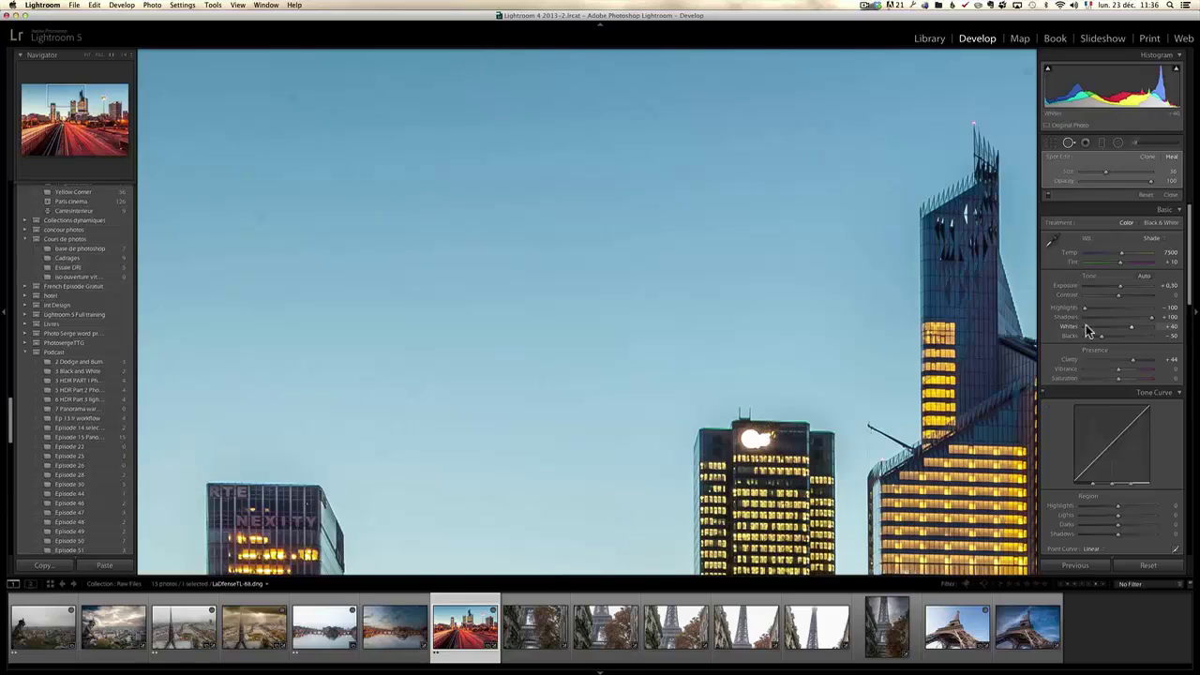
# Show the toolbar, turn on Visualize Spots, and heal two upper-sky specks in the spot map
pyautogui.press('t')
pyautogui.press('t')
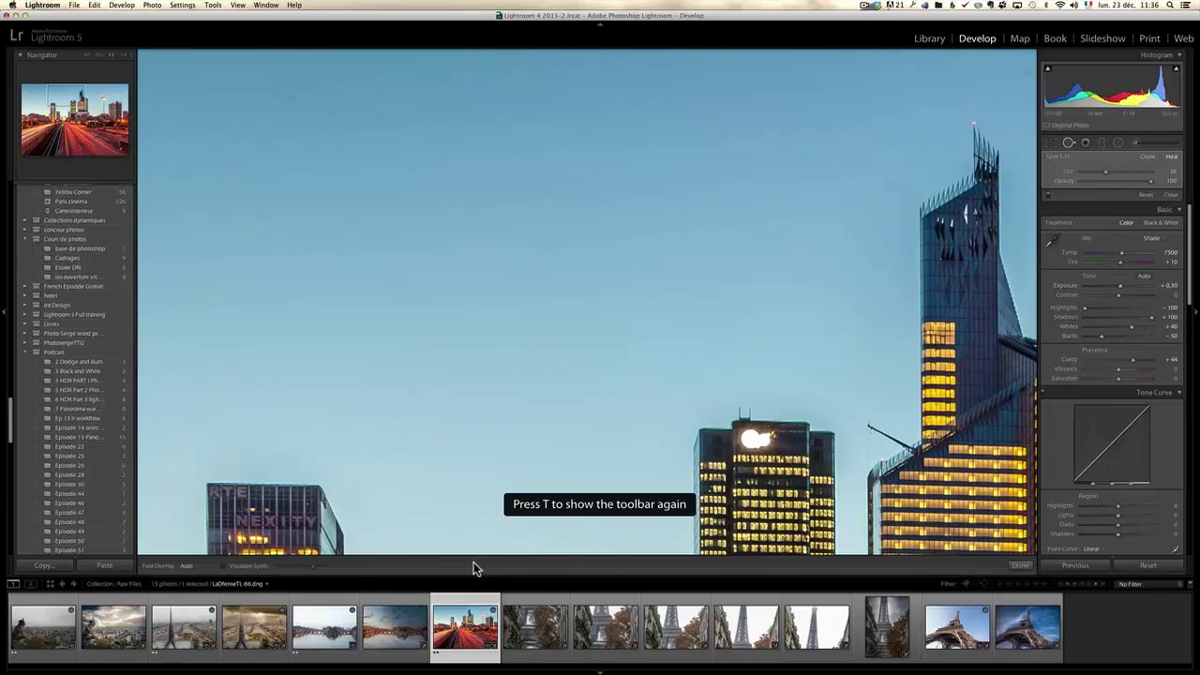
pyautogui.press('t')
pyautogui.press('t')
pyautogui.press('t')
pyautogui.click(239, 567)
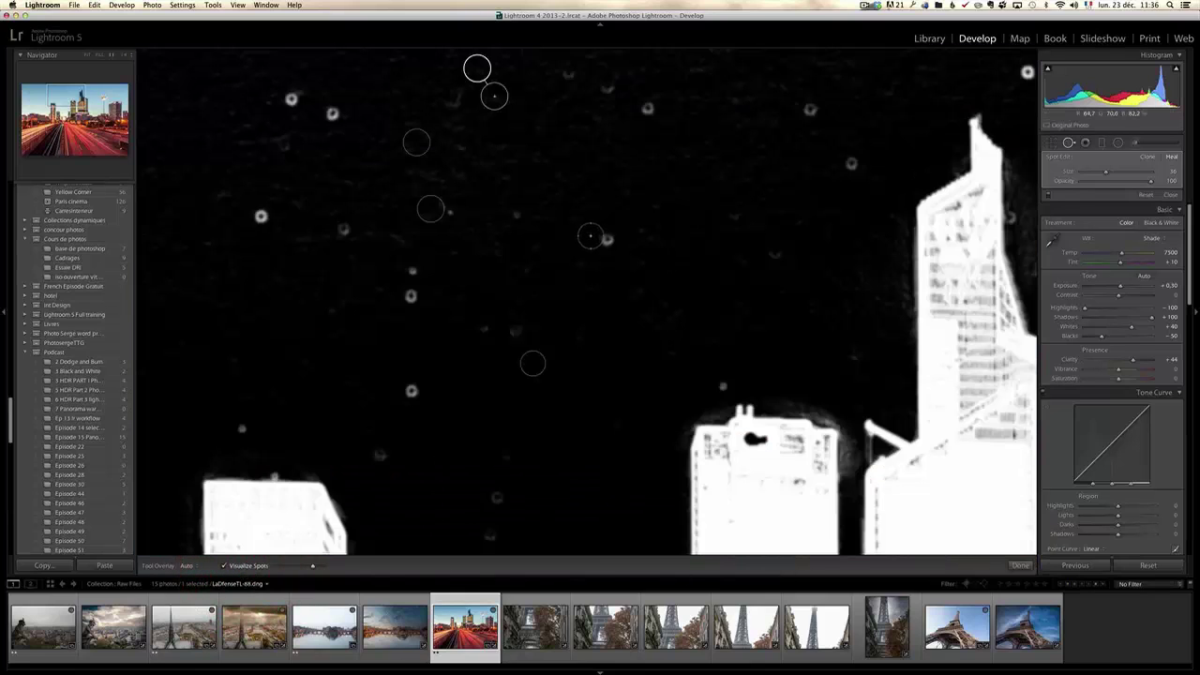
pyautogui.click(608, 240)
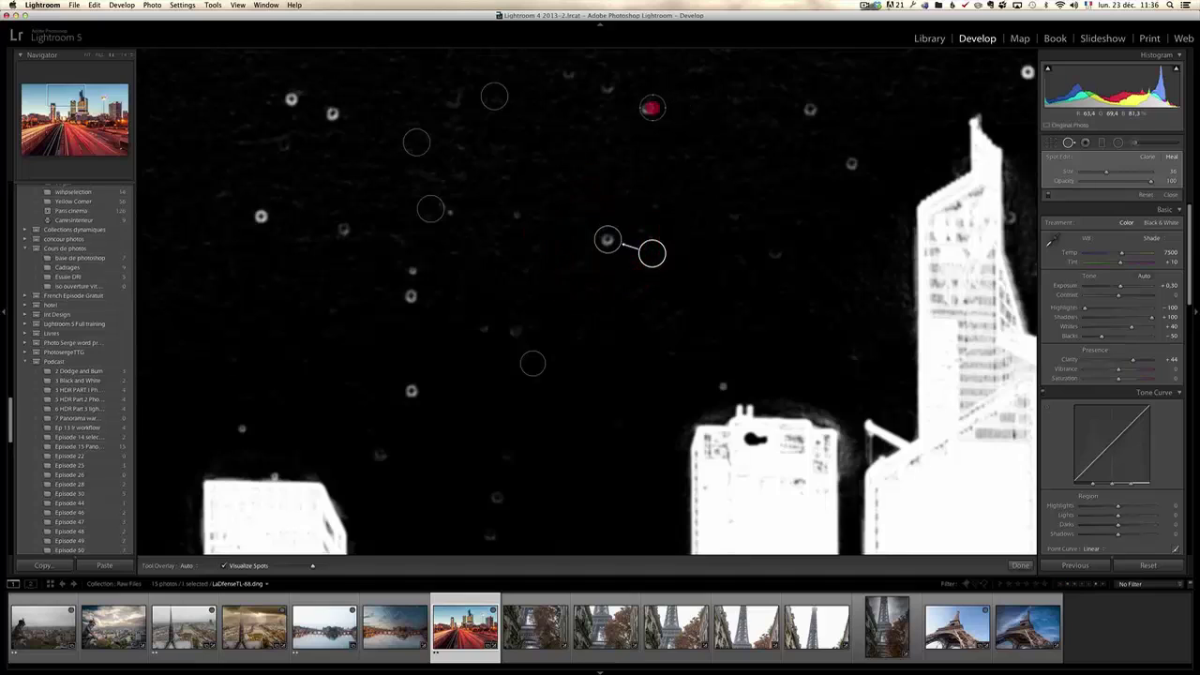
pyautogui.click(653, 108)
pyautogui.click(804, 111)
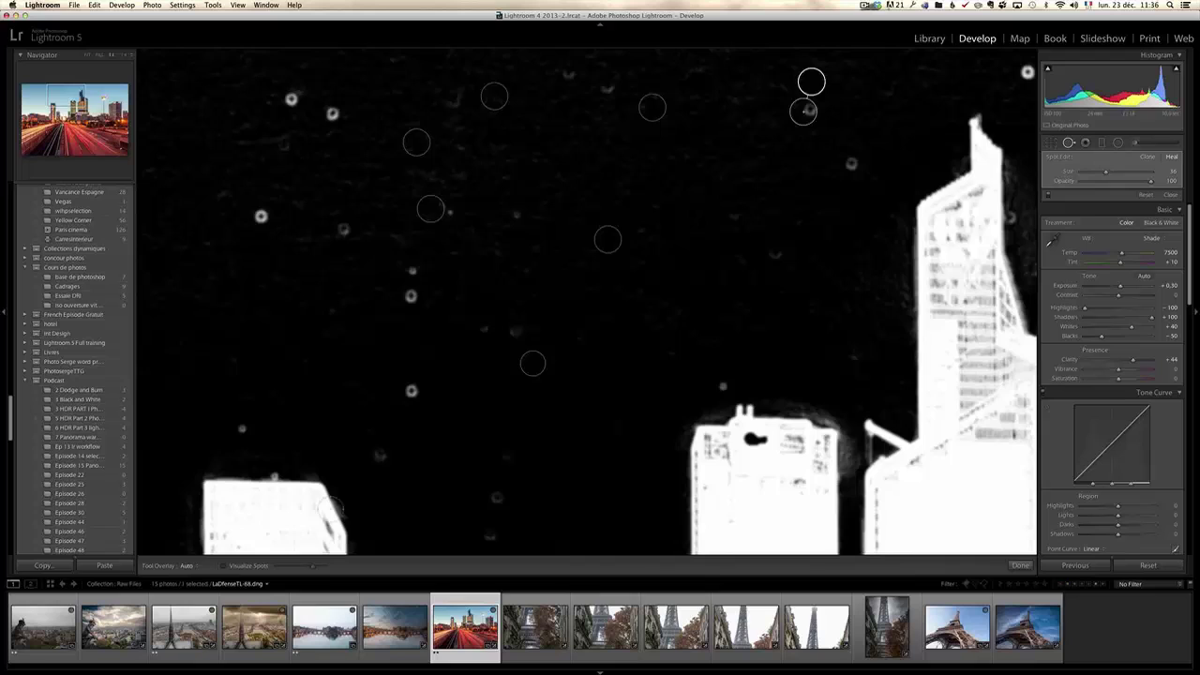
pyautogui.click(239, 572)
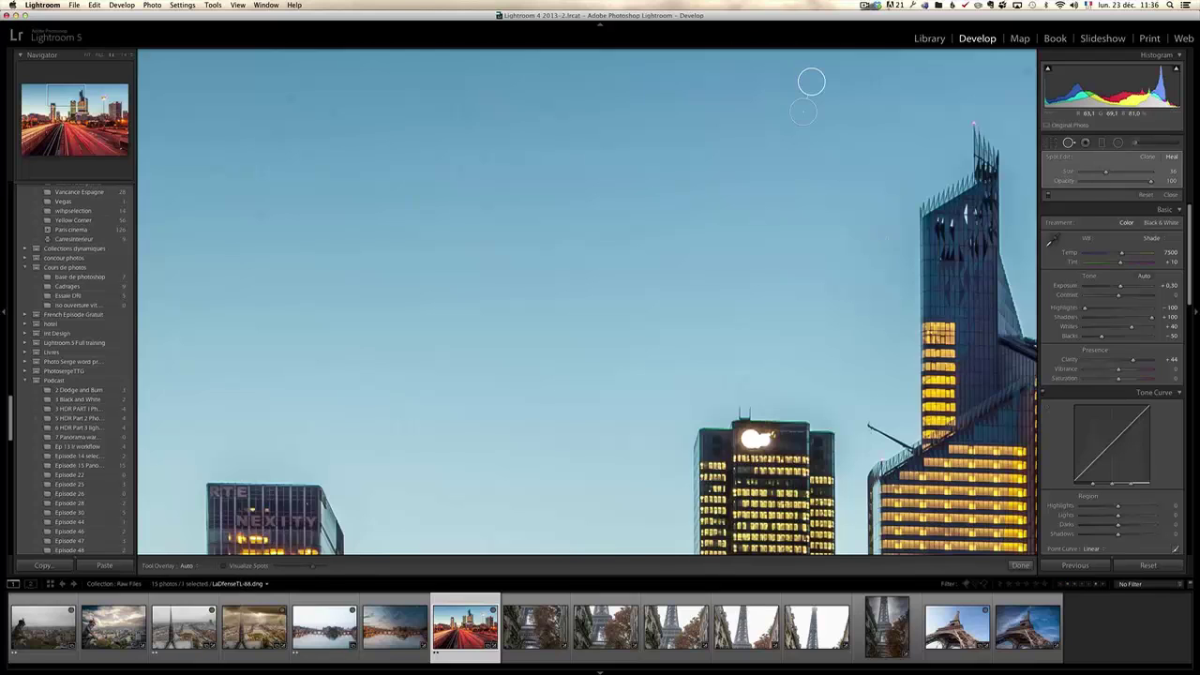
pyautogui.click(258, 569)
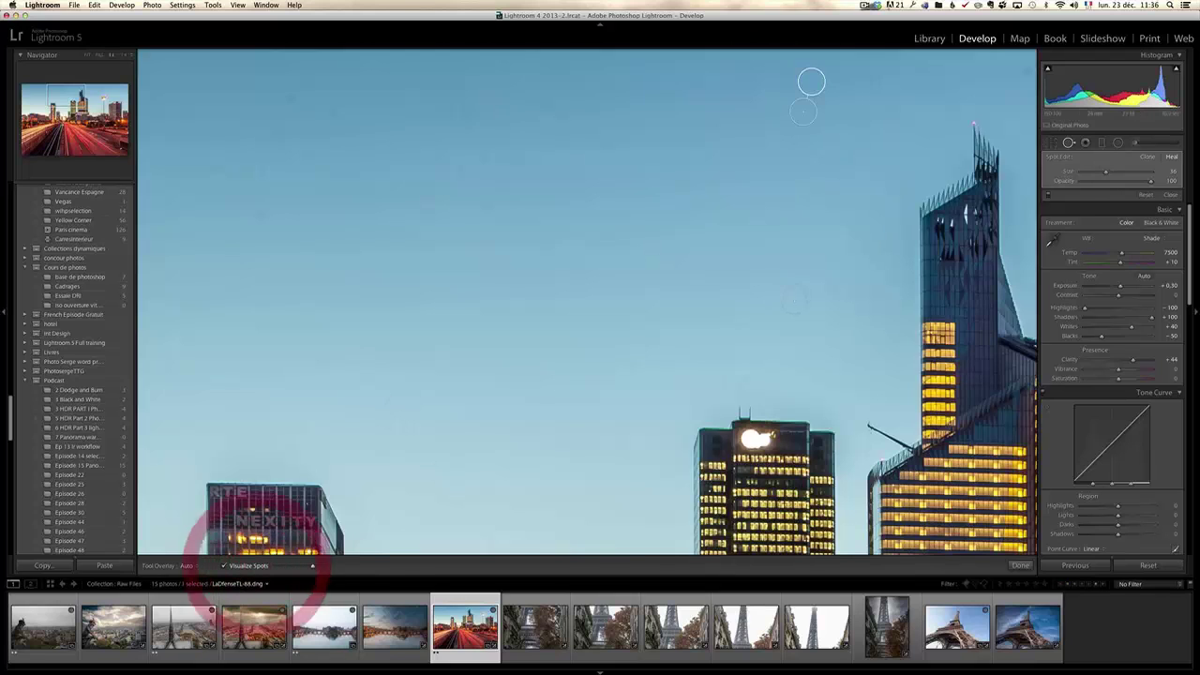
# Heal the specks across the upper right, top and upper left of the sky
pyautogui.click(853, 164)
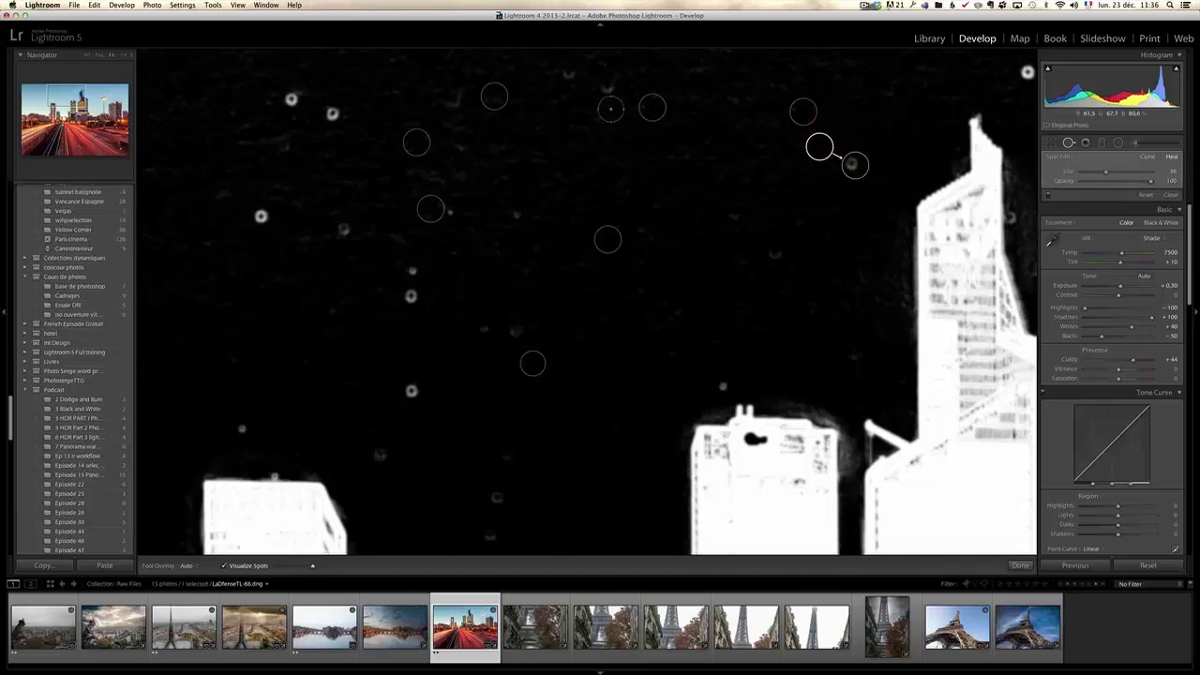
pyautogui.click(606, 87)
pyautogui.click(573, 78)
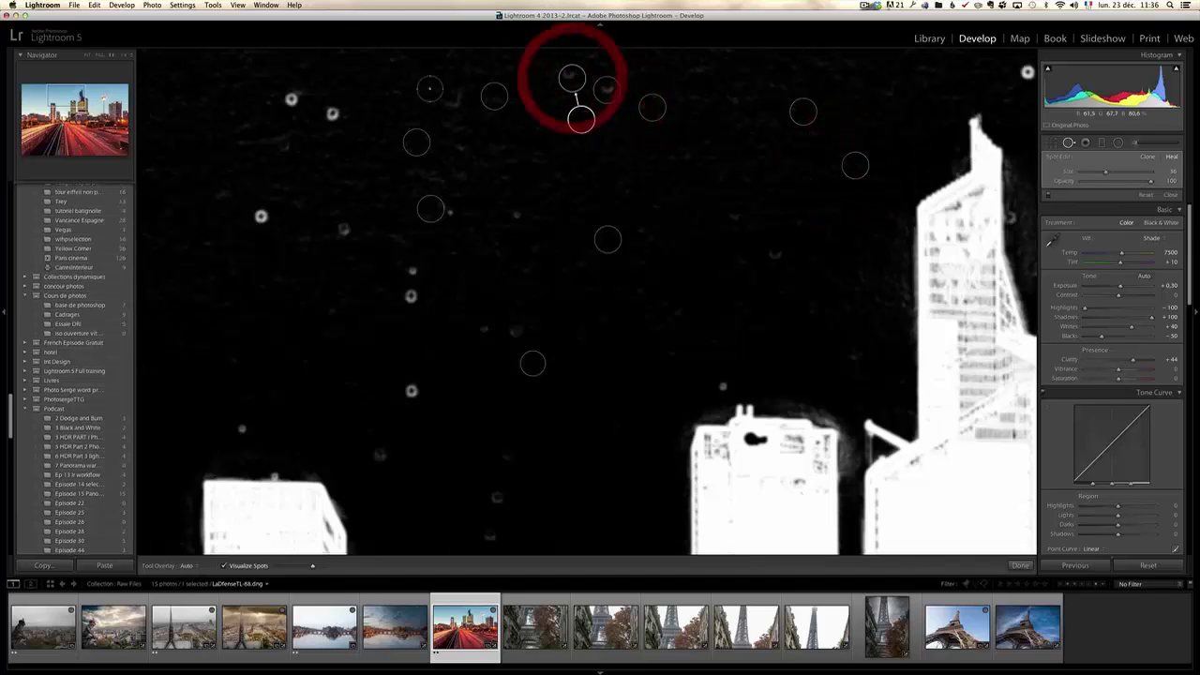
pyautogui.click(333, 112)
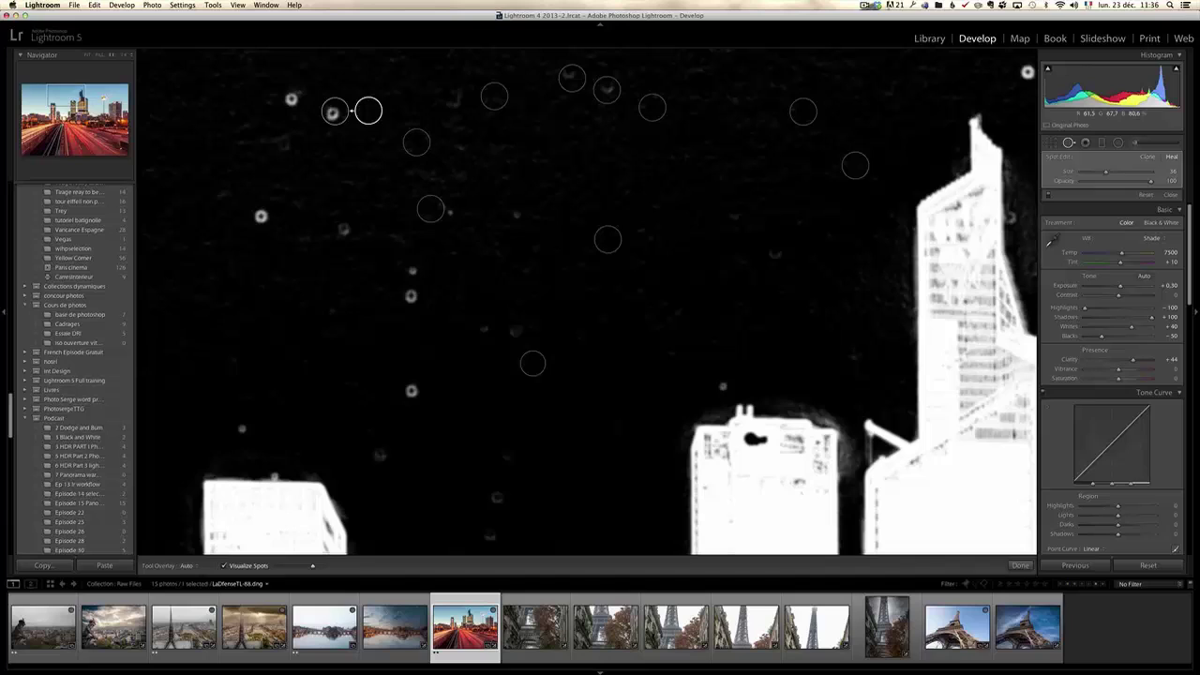
pyautogui.click(289, 99)
pyautogui.click(260, 216)
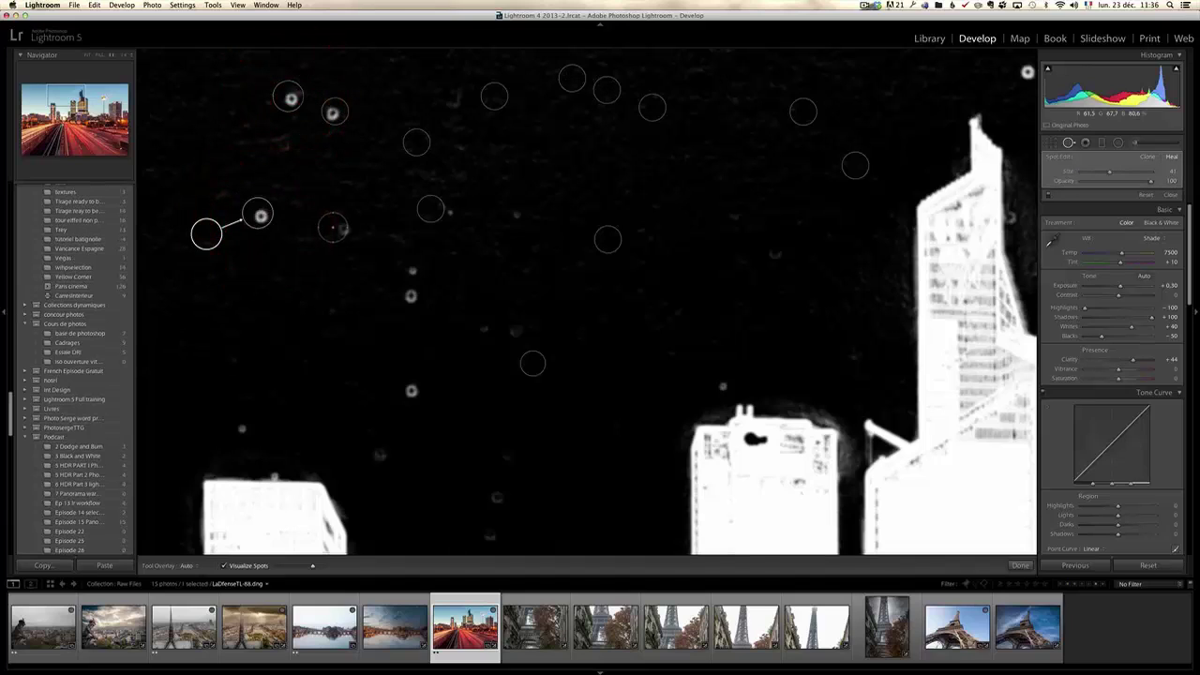
pyautogui.click(339, 229)
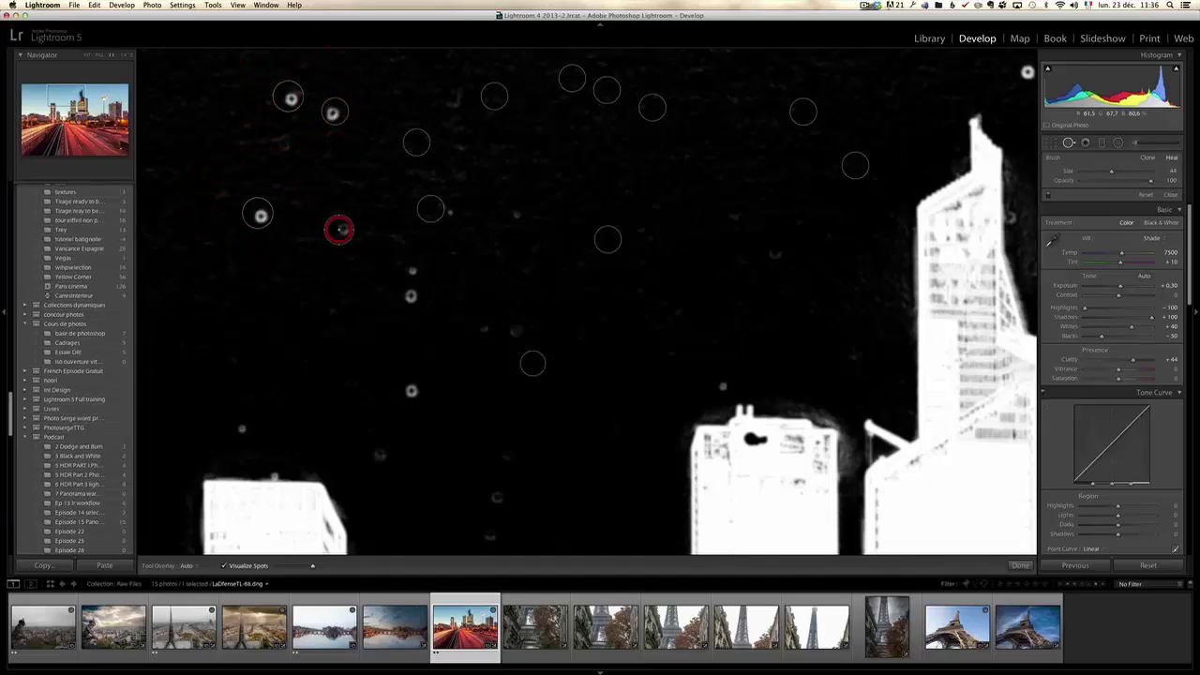
# Enlarge the brush and heal larger specks in the middle, lower-left and centre sky
pyautogui.scroll(5, 410, 286)
pyautogui.click(411, 284)
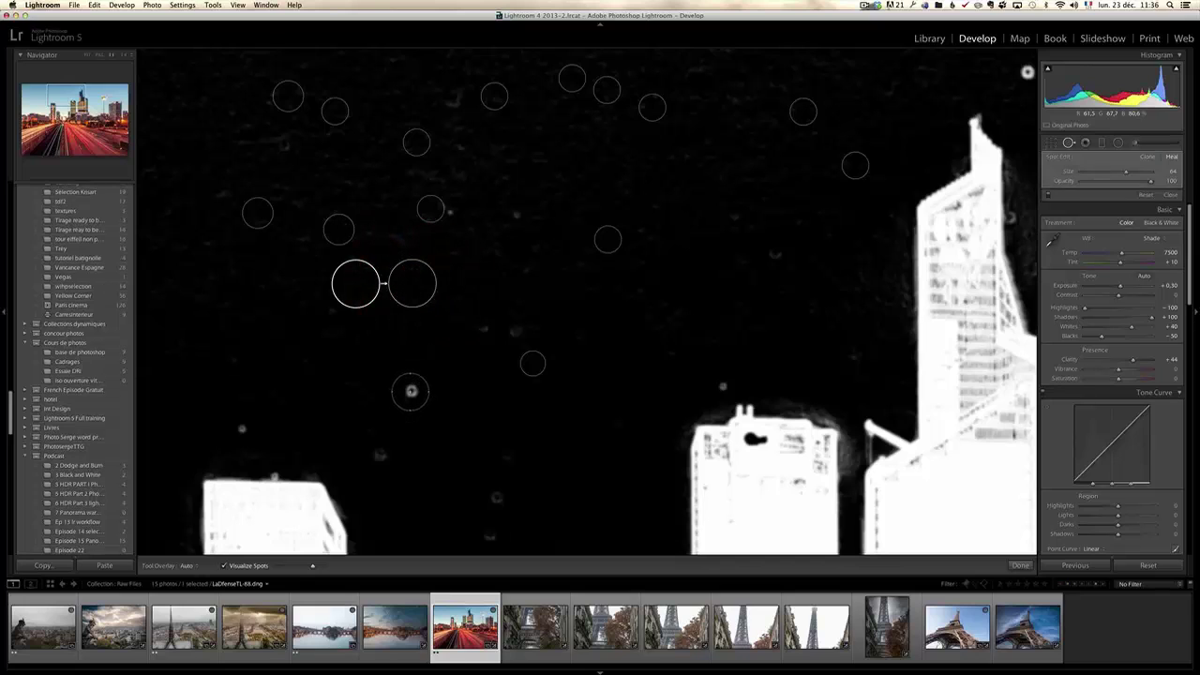
pyautogui.click(411, 390)
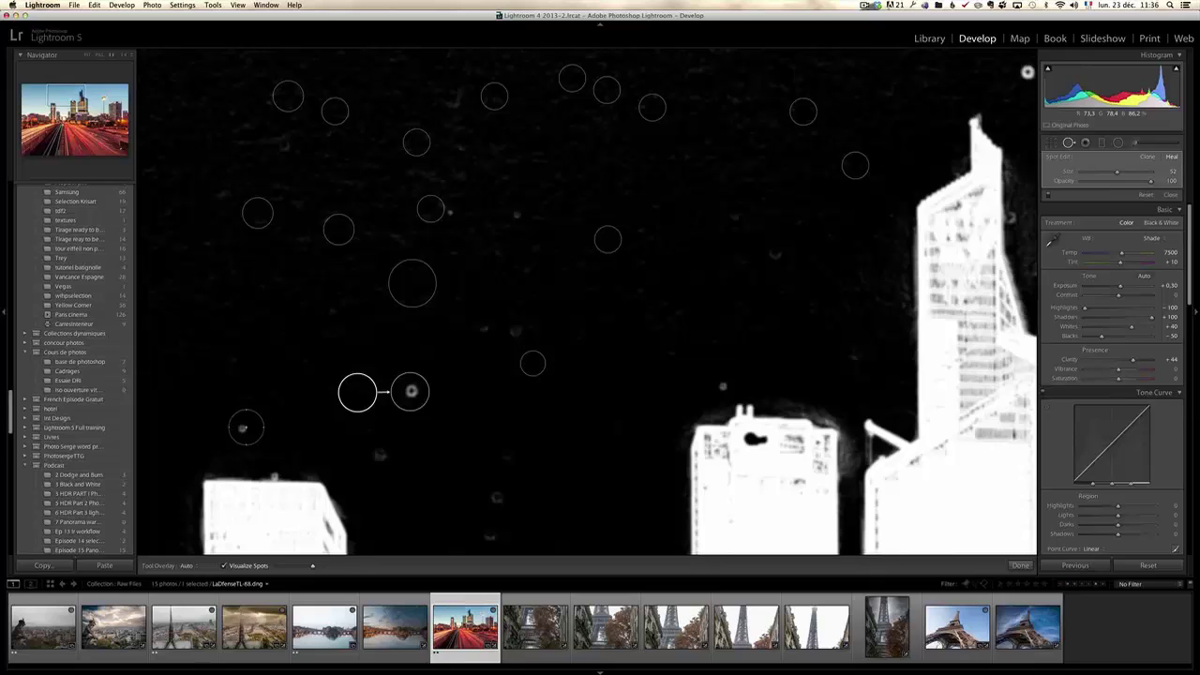
pyautogui.click(245, 427)
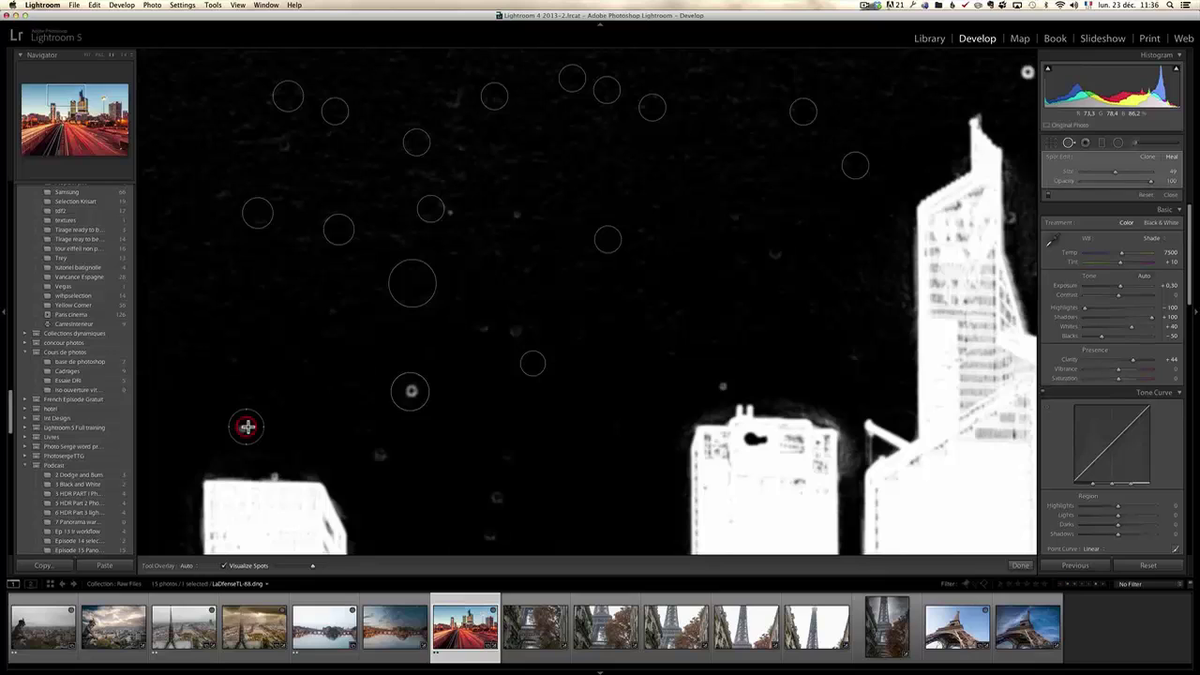
pyautogui.click(497, 497)
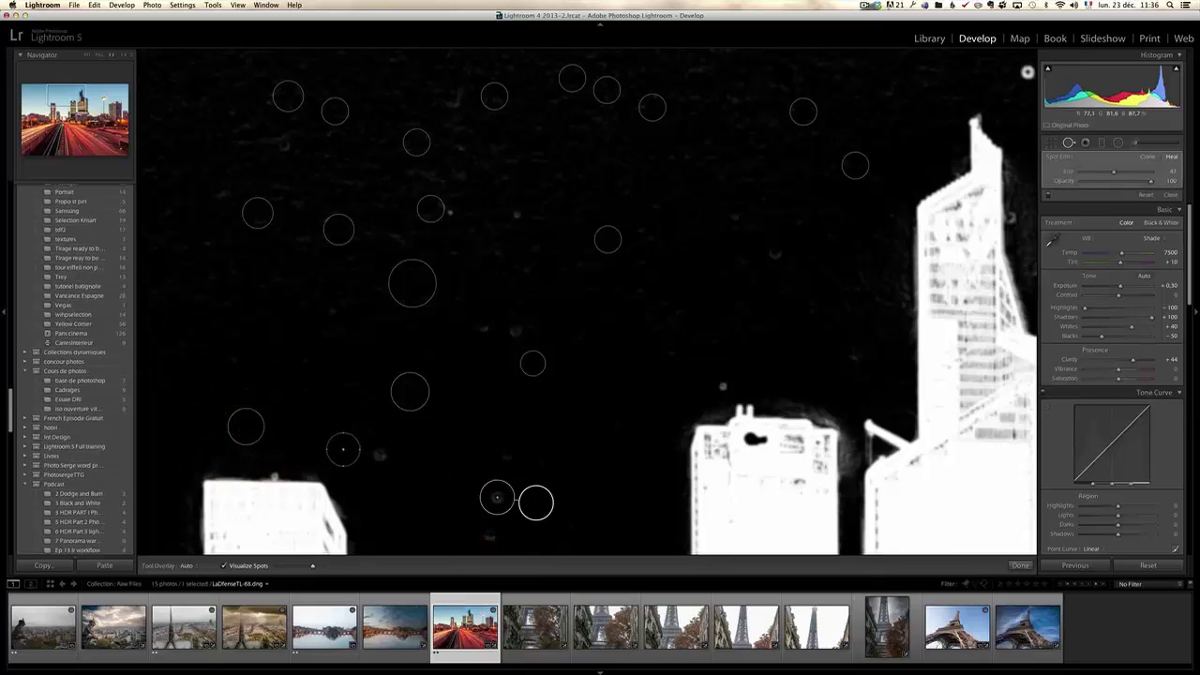
pyautogui.click(378, 455)
pyautogui.moveTo(718, 310)
pyautogui.mouseDown()
pyautogui.moveTo(900, 342)
pyautogui.moveTo(906, 257)
pyautogui.mouseUp()
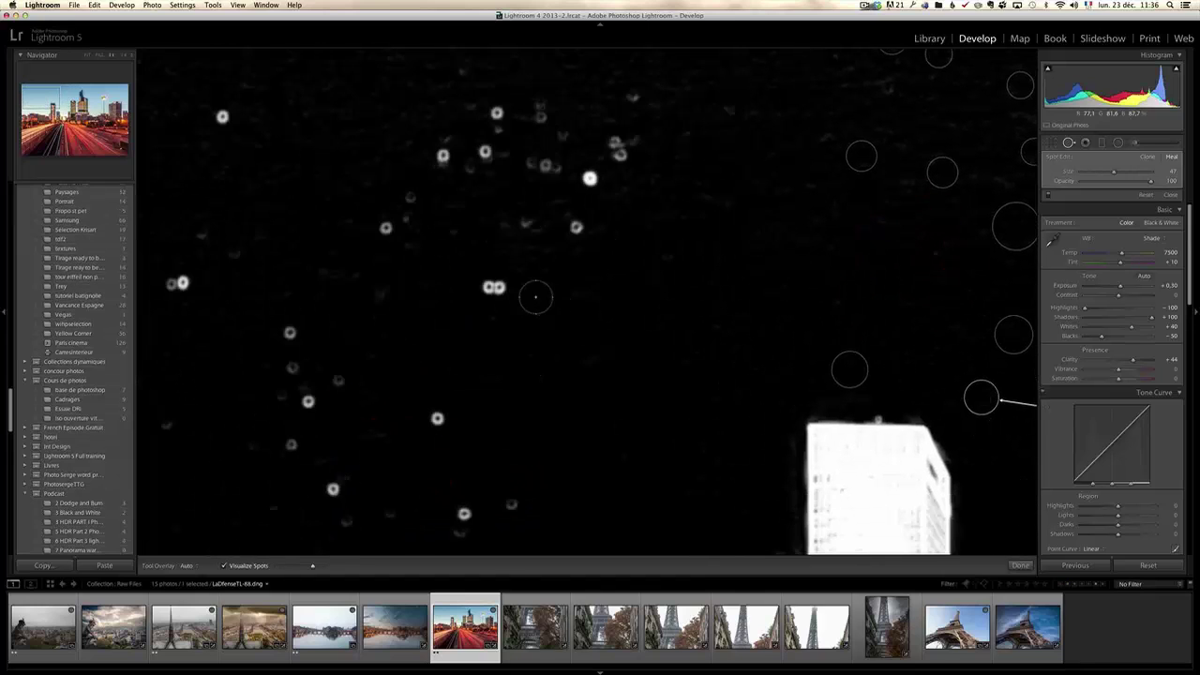
pyautogui.click(494, 288)
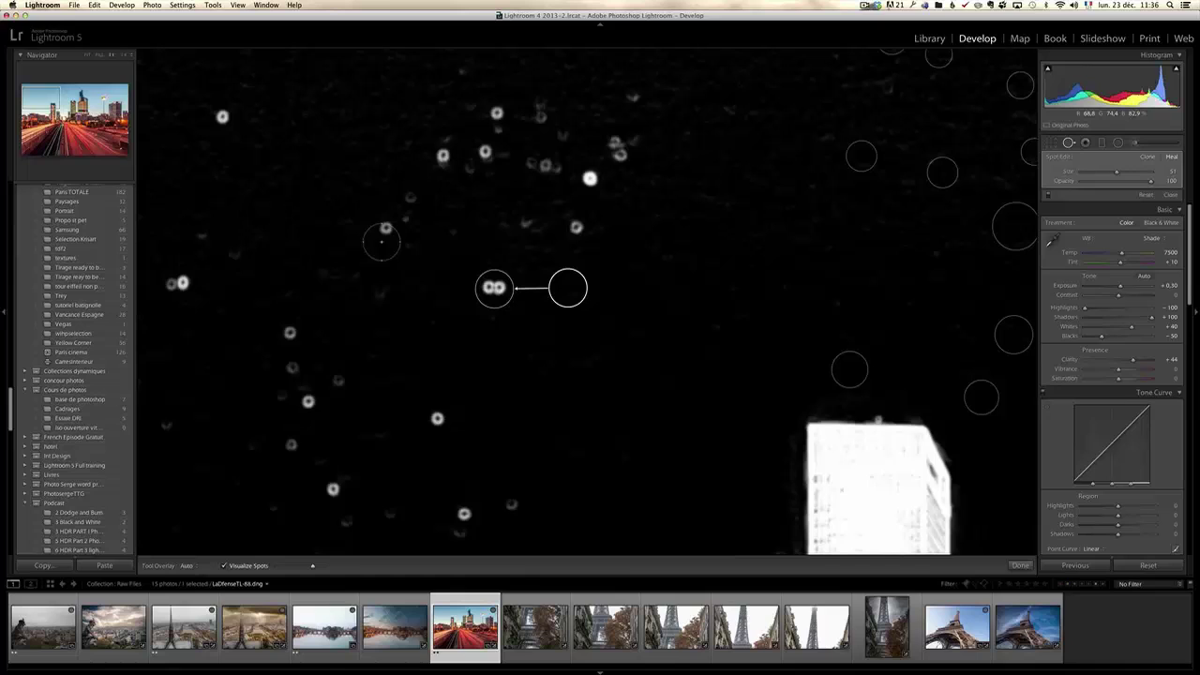
pyautogui.click(225, 115)
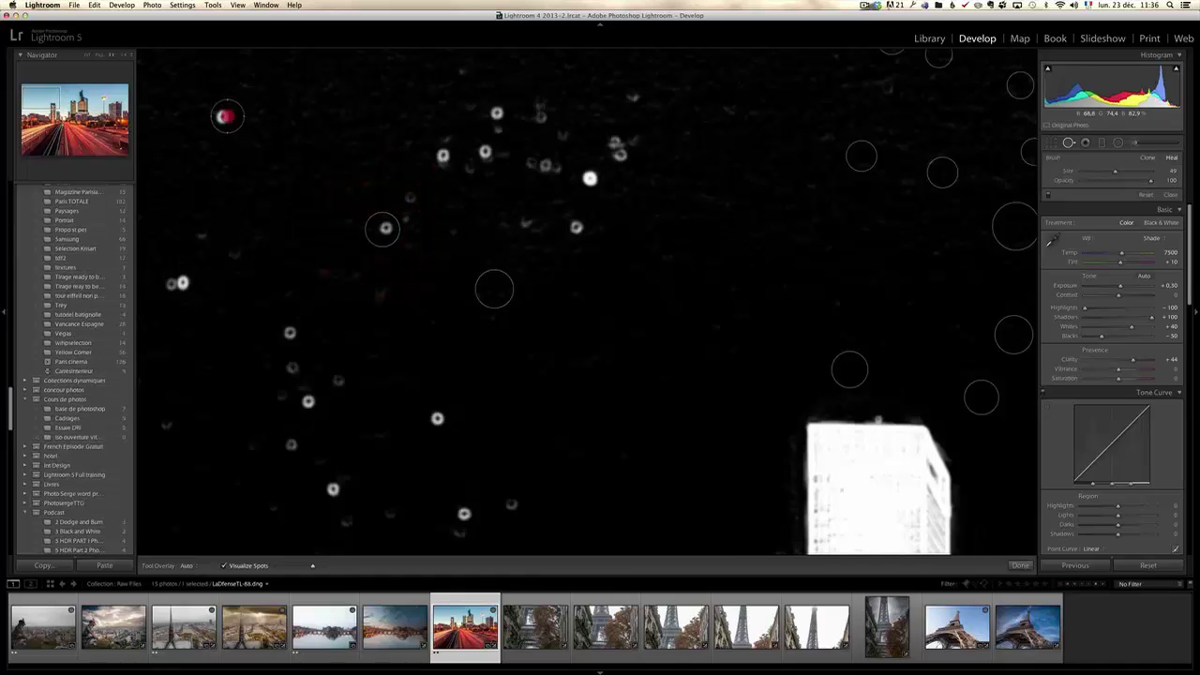
# Heal the remaining specks across the left, upper-middle and lower sky, resizing the brush as needed
pyautogui.scroll(2, 183, 281)
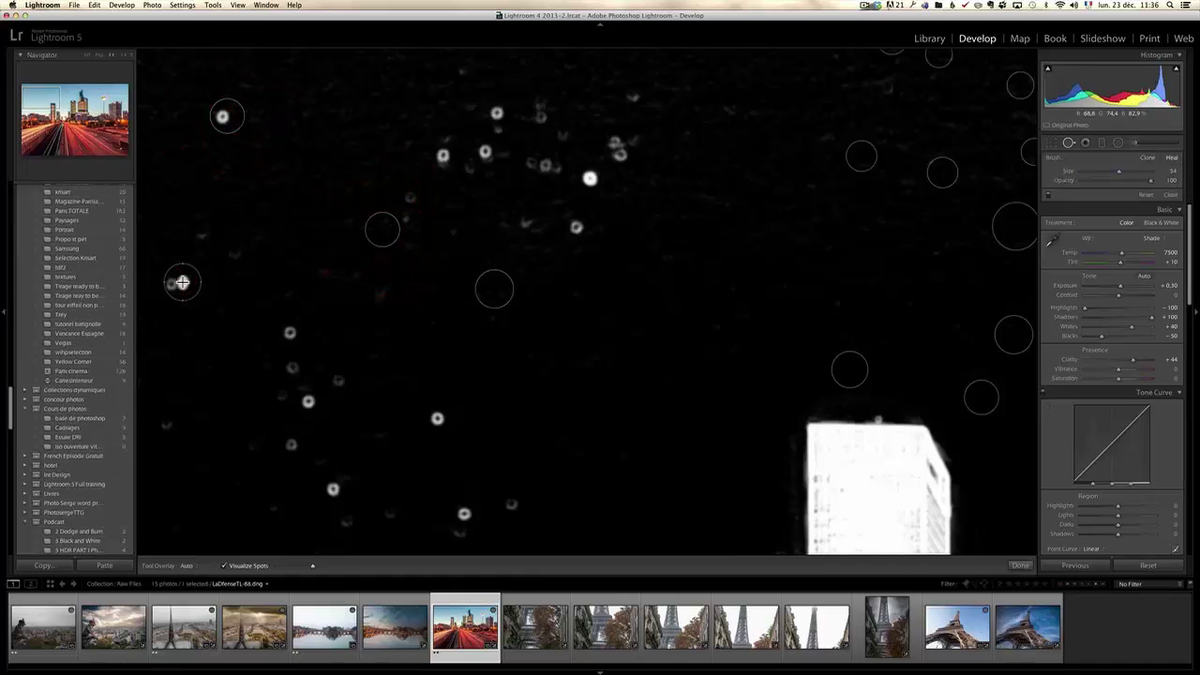
pyautogui.click(182, 281)
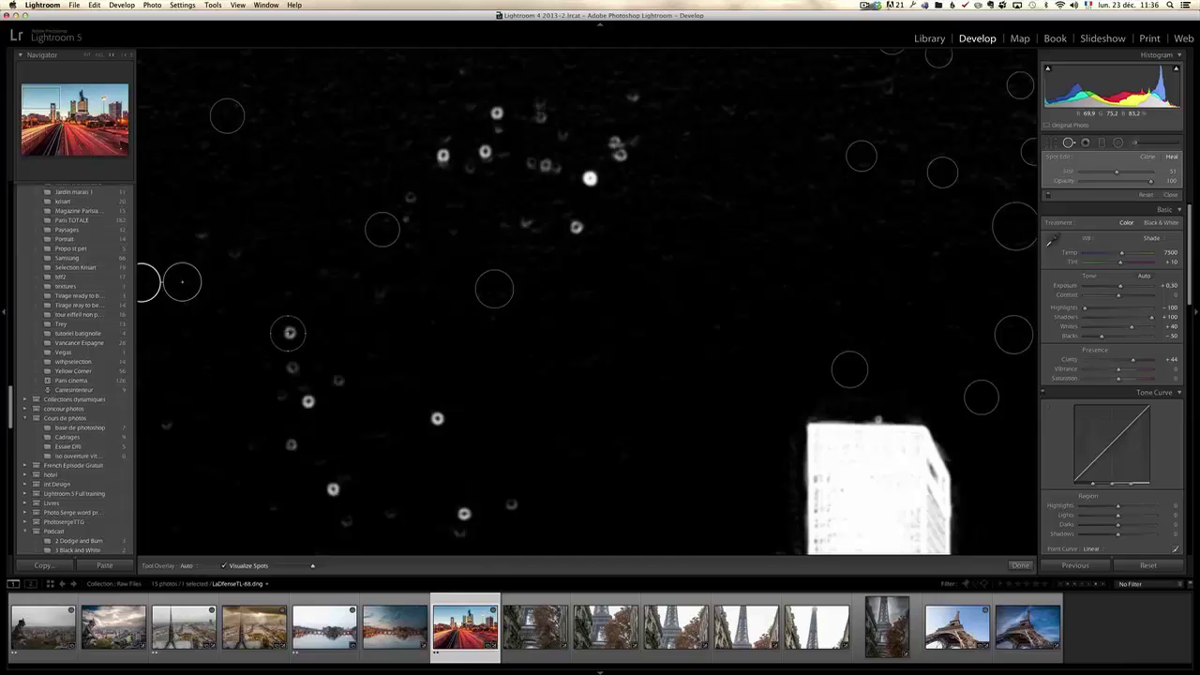
pyautogui.click(287, 333)
pyautogui.click(437, 419)
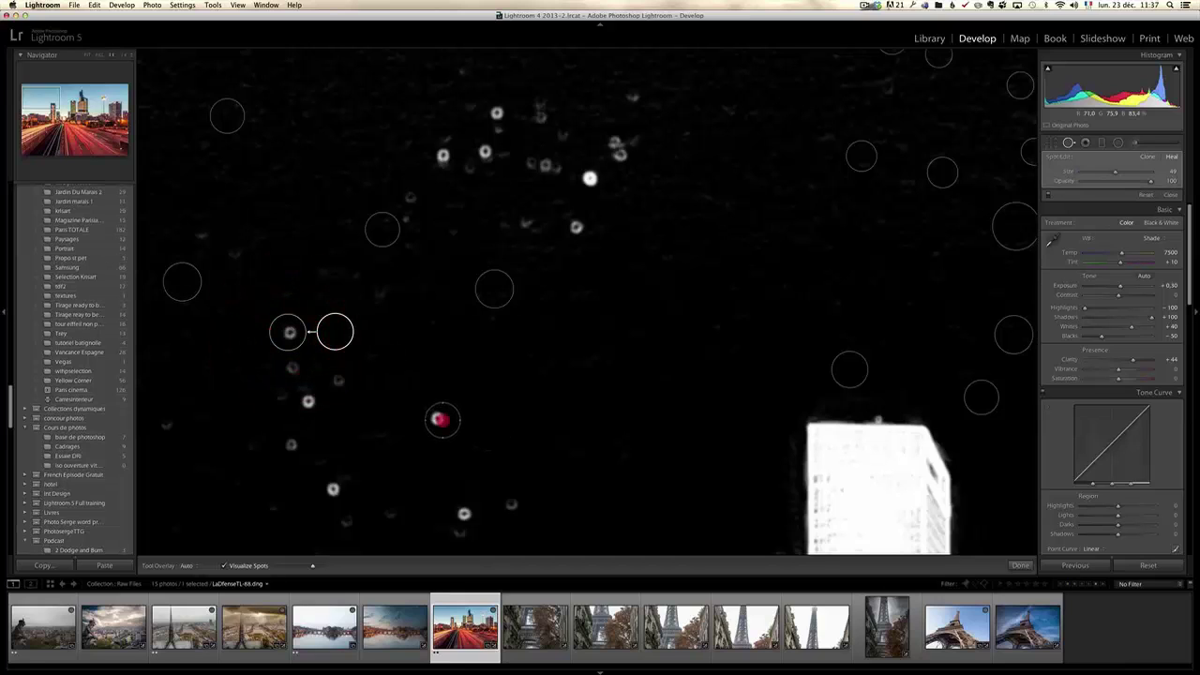
pyautogui.scroll(3, 623, 147)
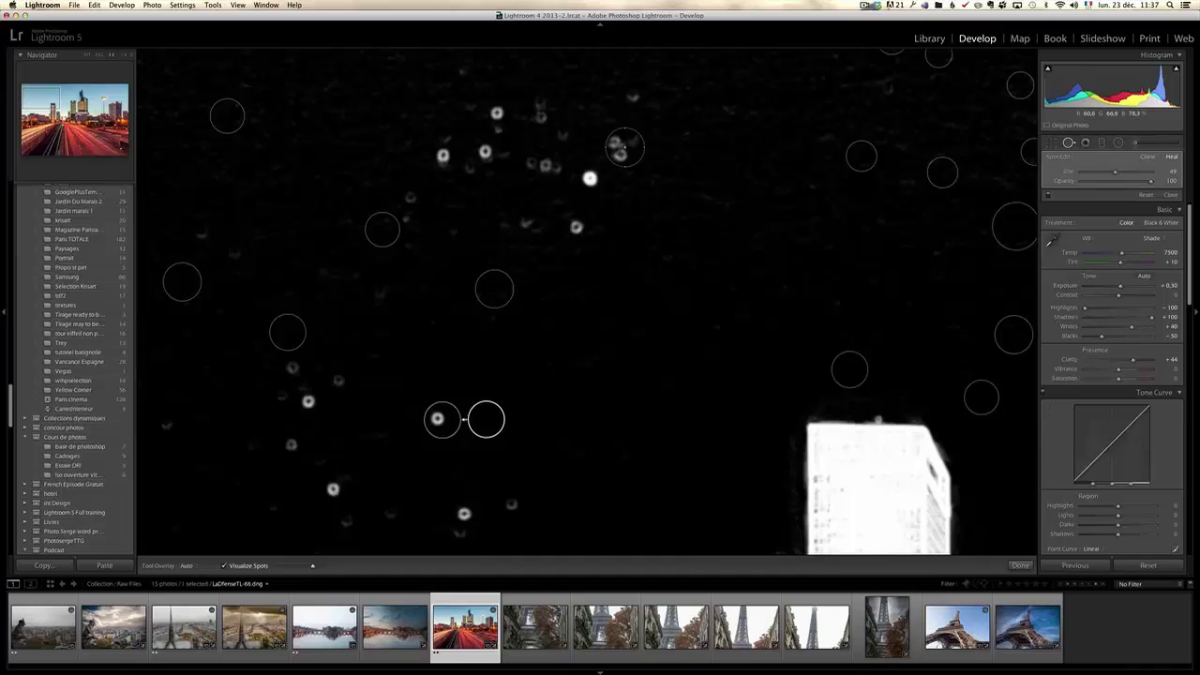
pyautogui.click(623, 147)
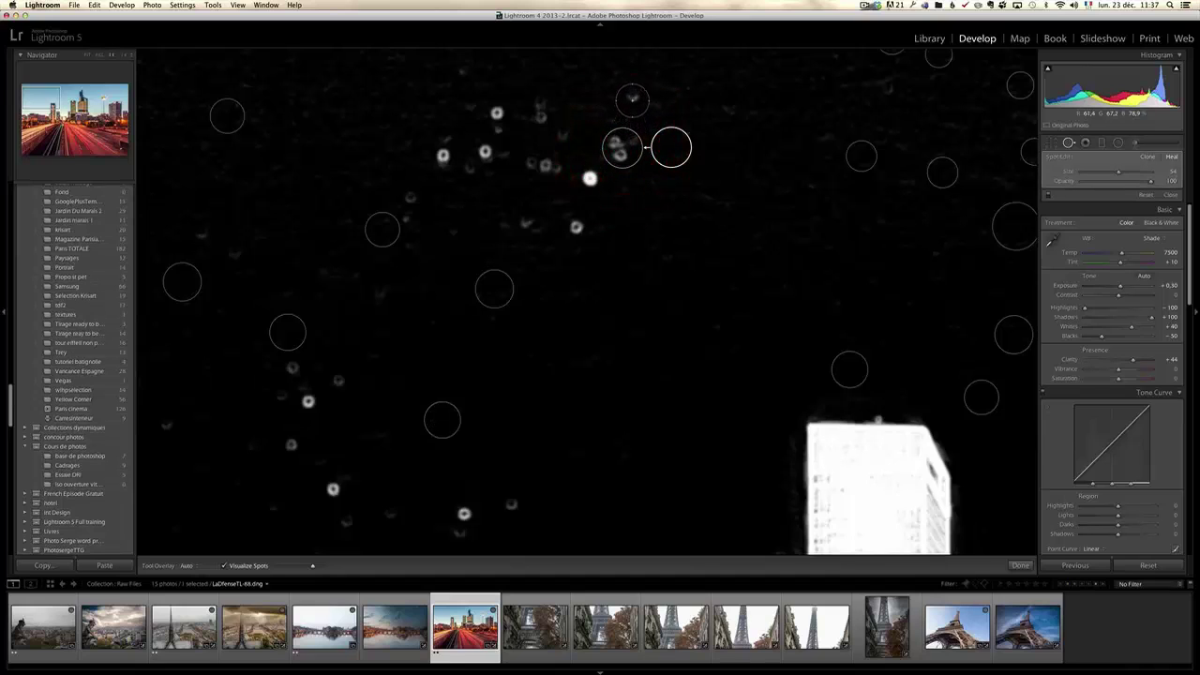
pyautogui.click(633, 99)
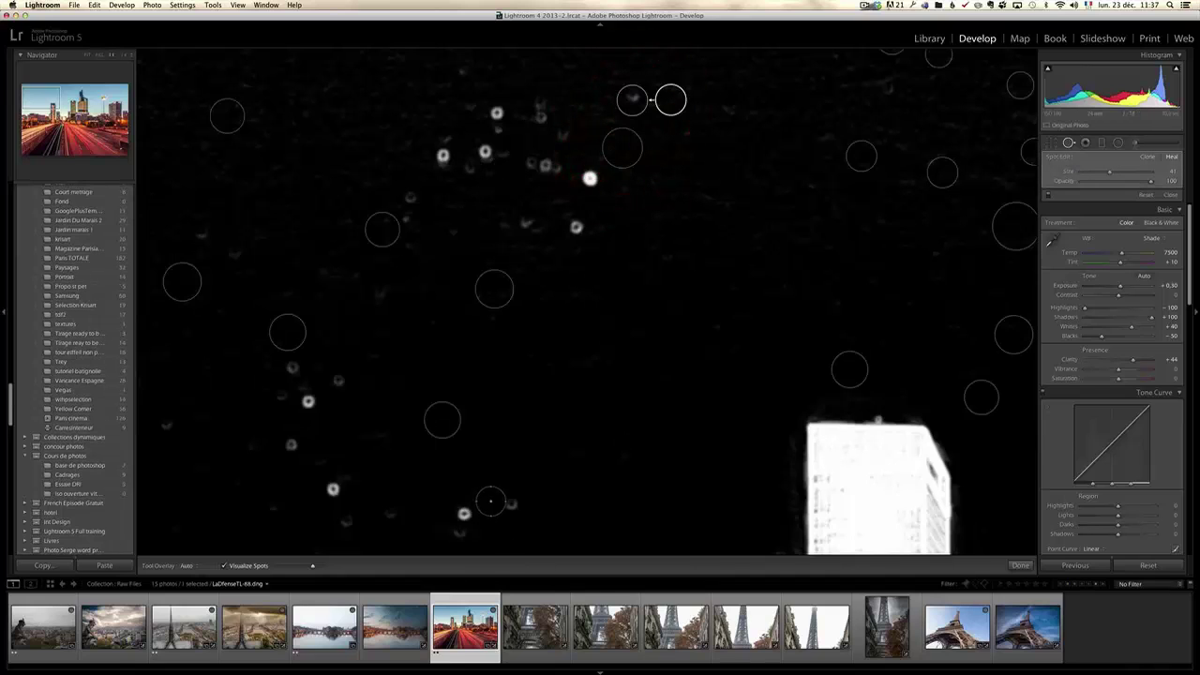
pyautogui.click(520, 503)
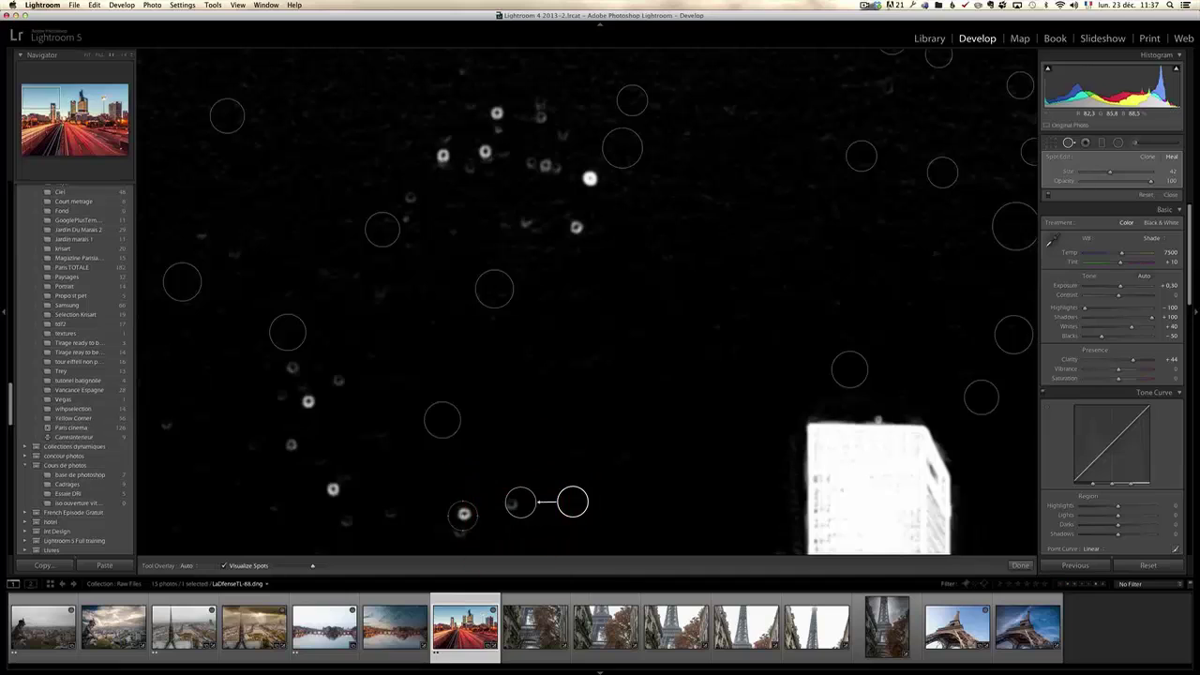
pyautogui.scroll(3, 463, 513)
pyautogui.click(460, 520)
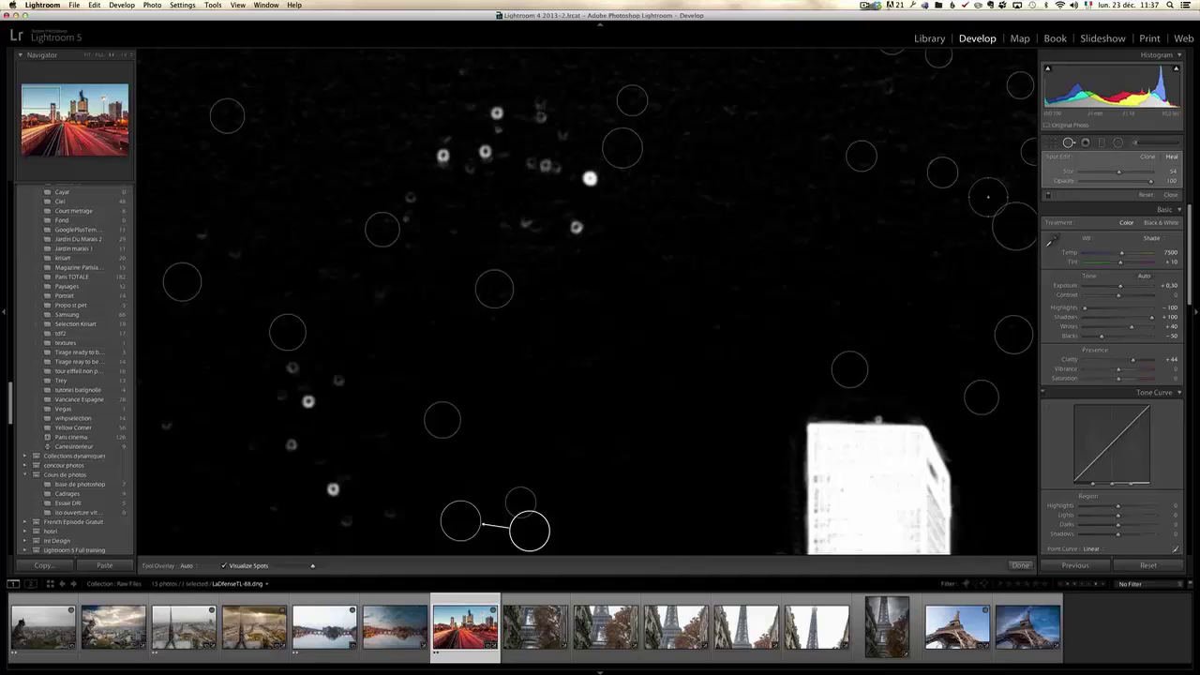
# Close Spot Removal, fit the photo, and send it to Adobe Photoshop CC via Edit In
pyautogui.click(1171, 195)
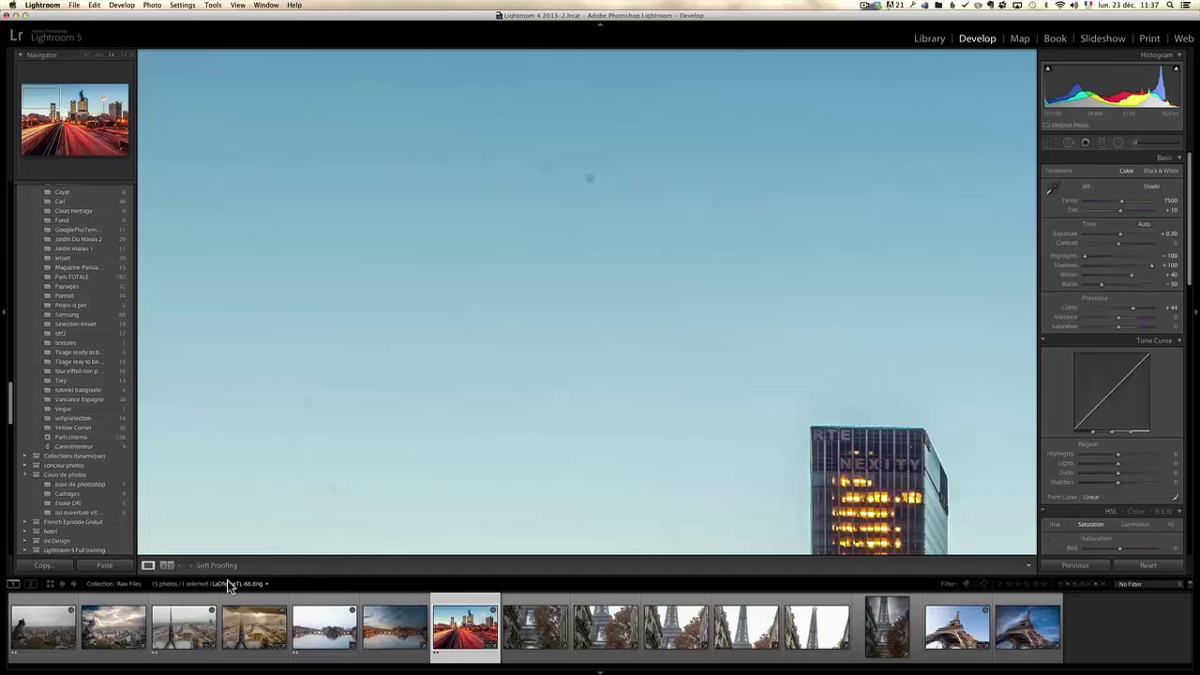
pyautogui.click(513, 292)
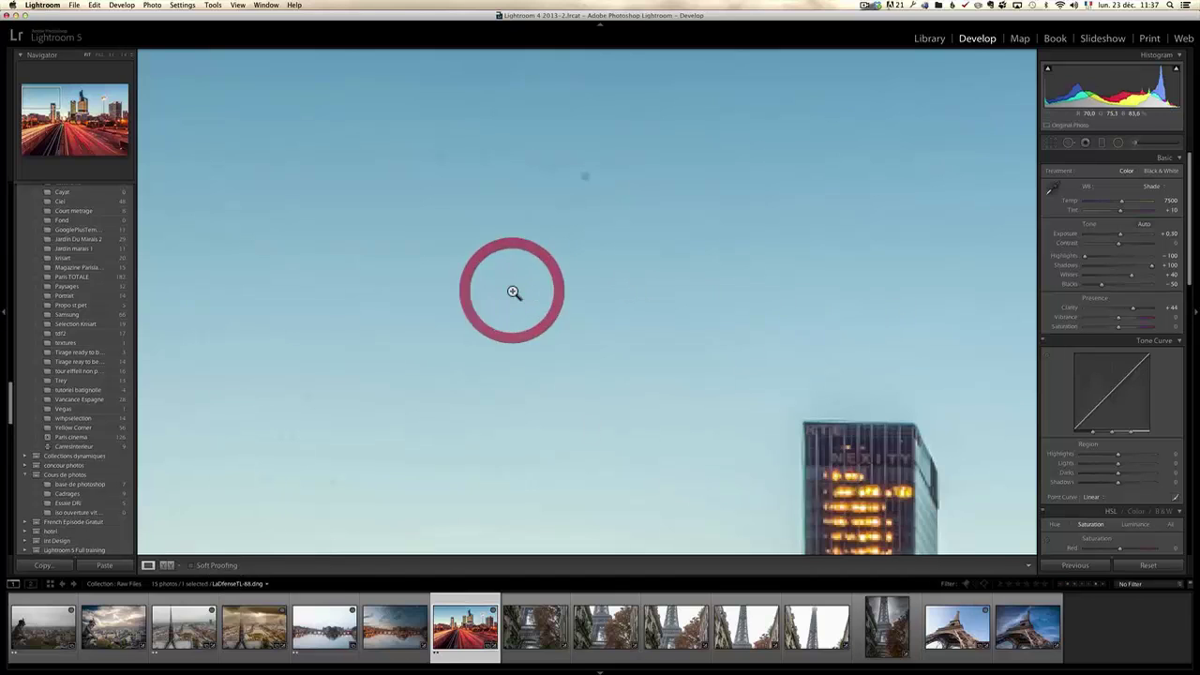
pyautogui.click(513, 292)
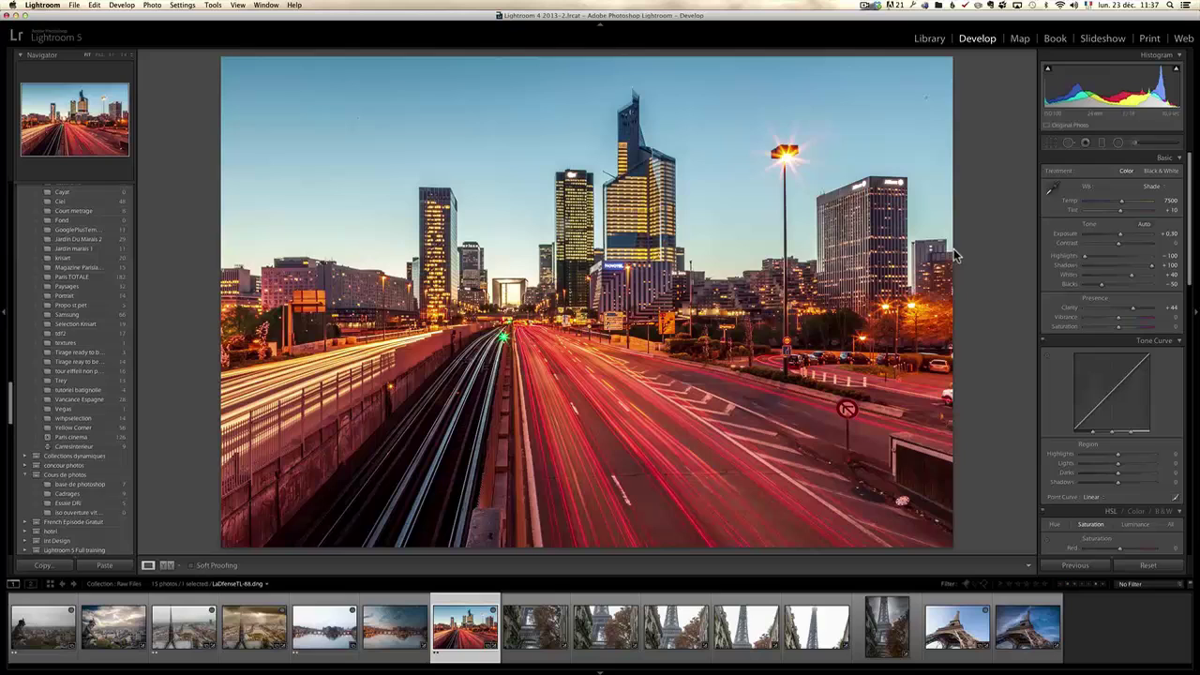
pyautogui.rightClick(469, 624)
pyautogui.moveTo(516, 473)
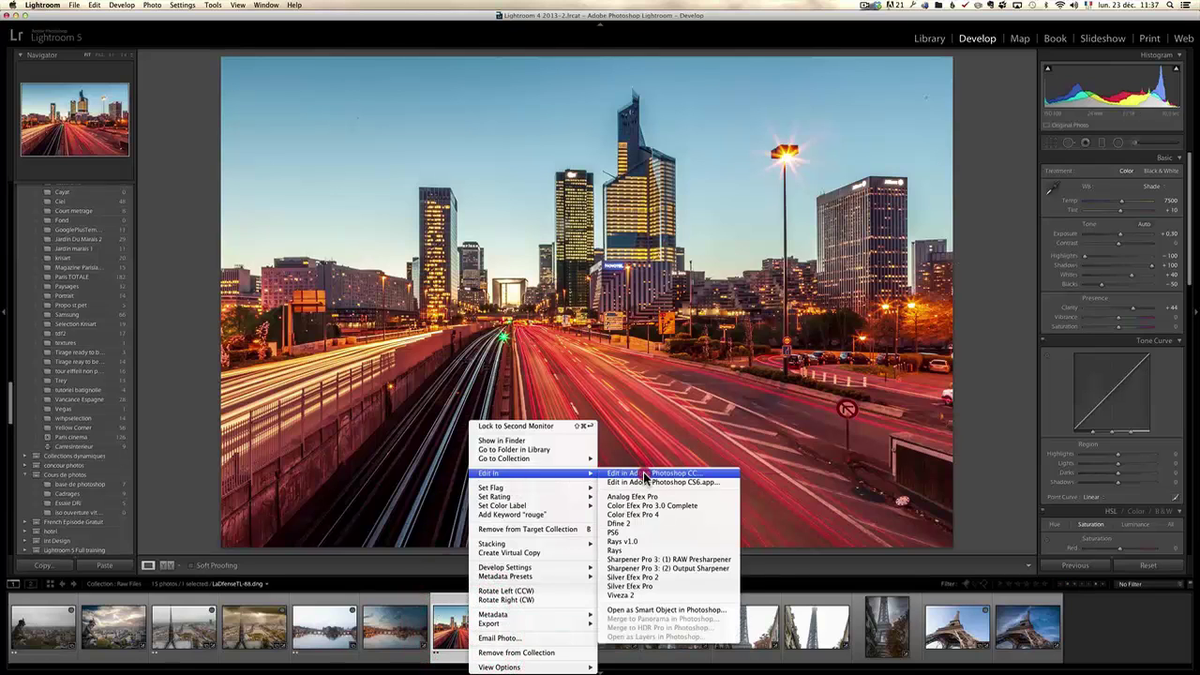
pyautogui.click(643, 473)
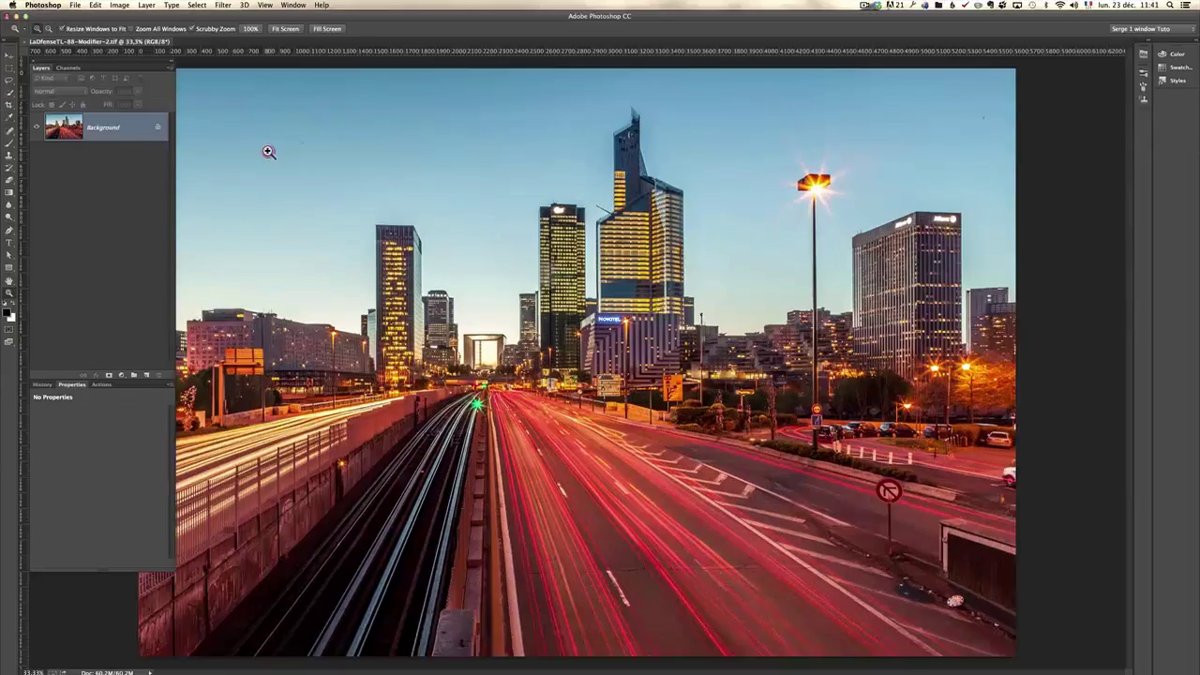
# Zoom to 66.7% on the sky and switch to the Spot Healing Brush
pyautogui.click(268, 152)
pyautogui.moveTo(313, 147); pyautogui.dragTo(400, 182)
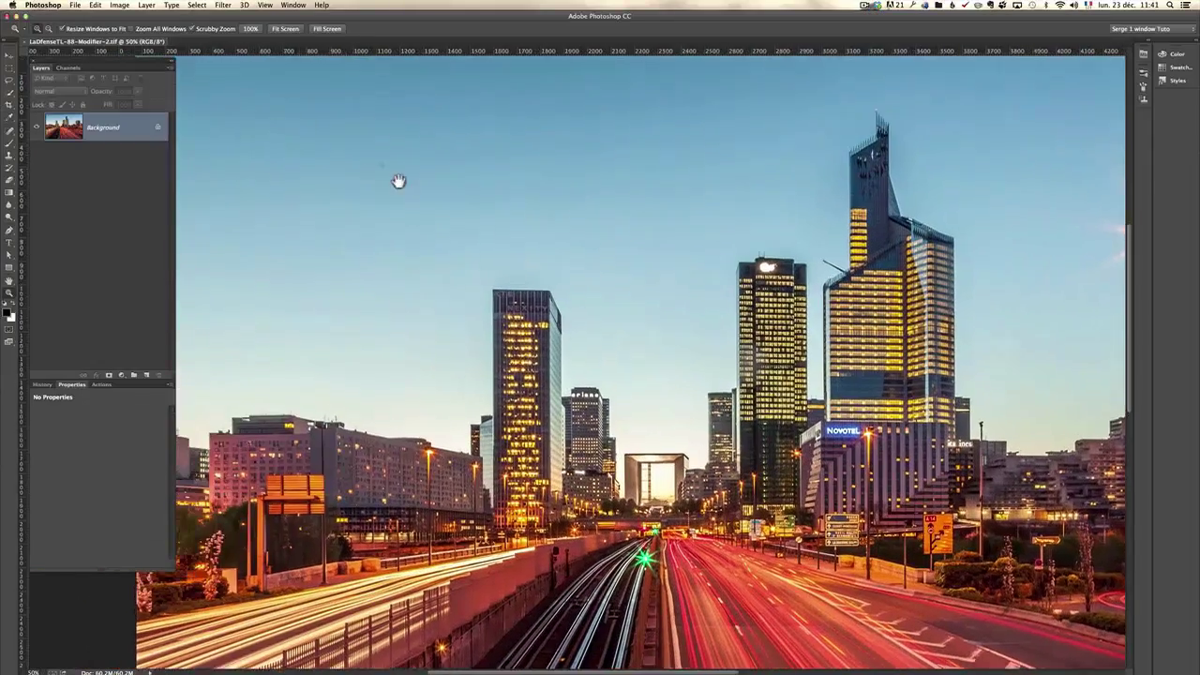
pyautogui.click(411, 192)
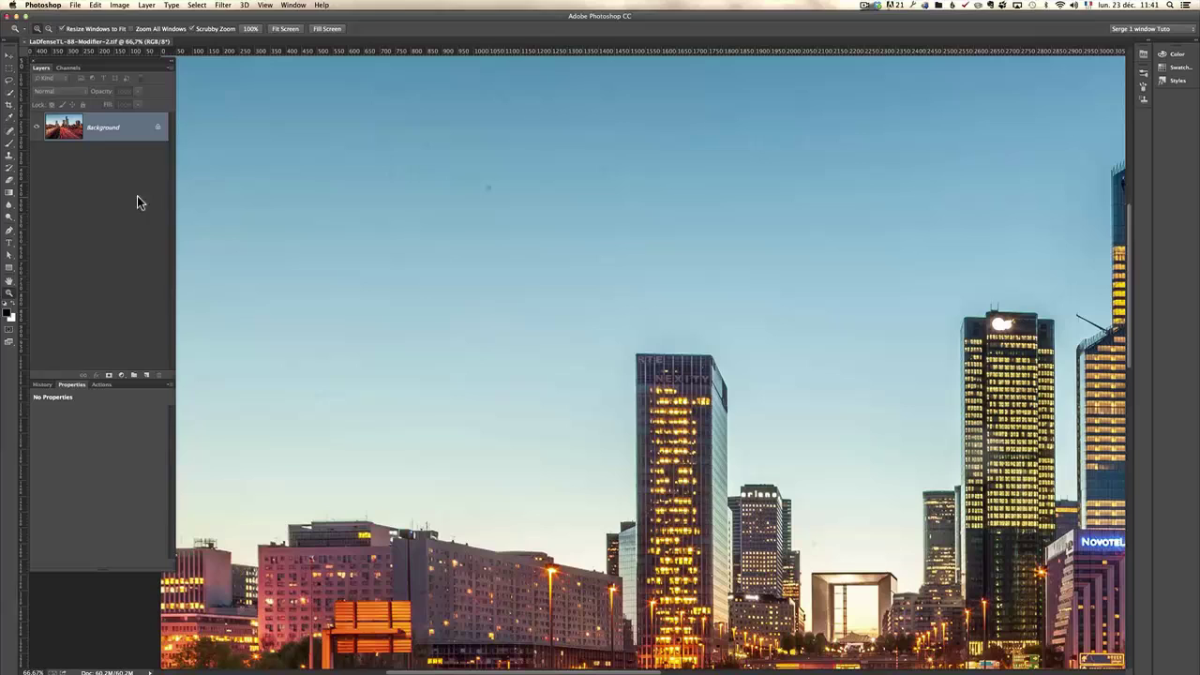
pyautogui.rightClick(15, 140)
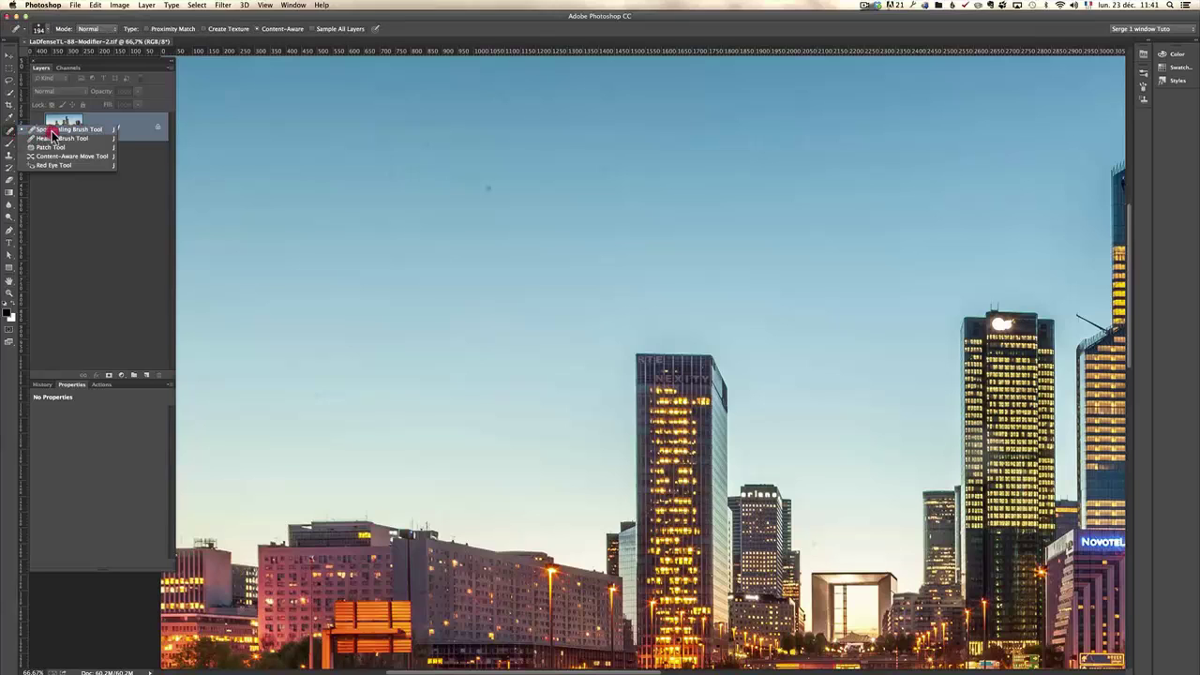
pyautogui.click(56, 128)
# Shrink the Spot Healing Brush to about 15 px
pyautogui.scroll(-10, 529, 191)
pyautogui.scroll(12, 521, 188)
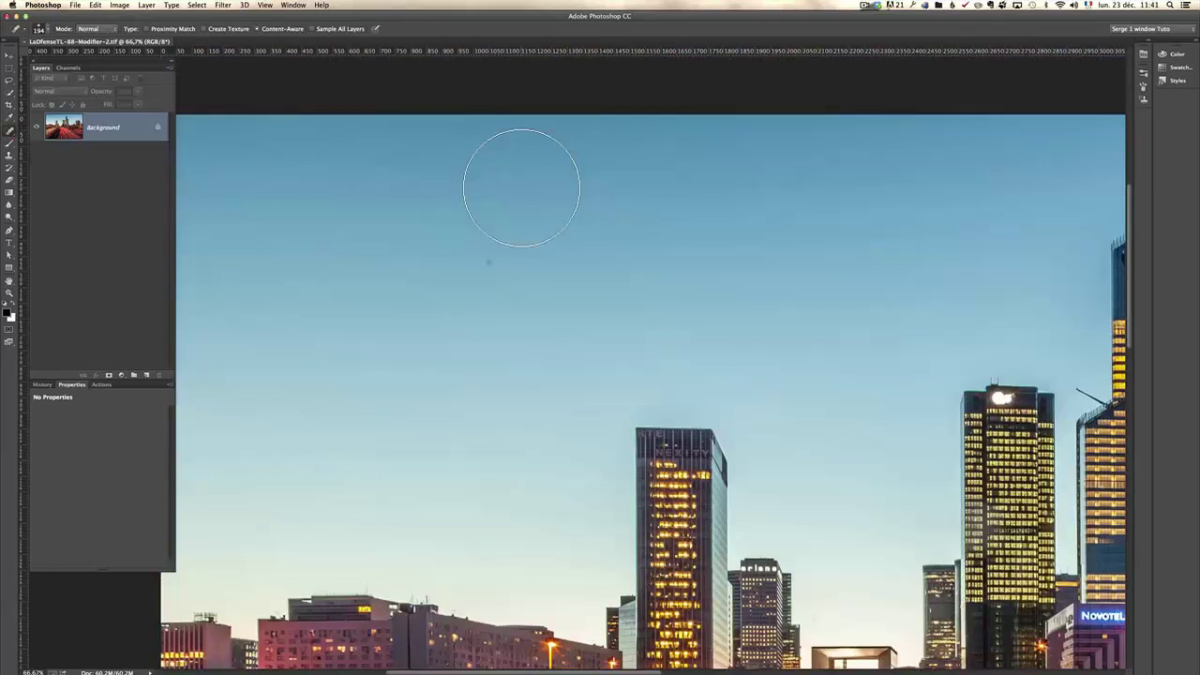
pyautogui.scroll(-4, 511, 185)
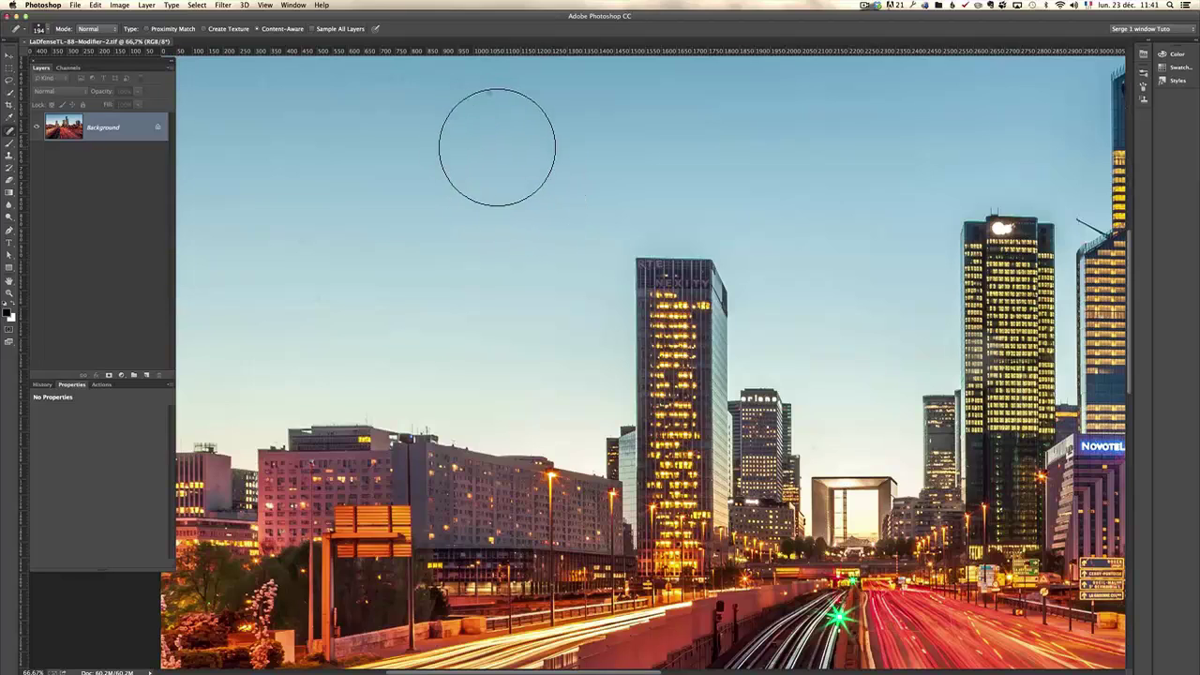
pyautogui.moveTo(496, 147); pyautogui.dragTo(471, 152)
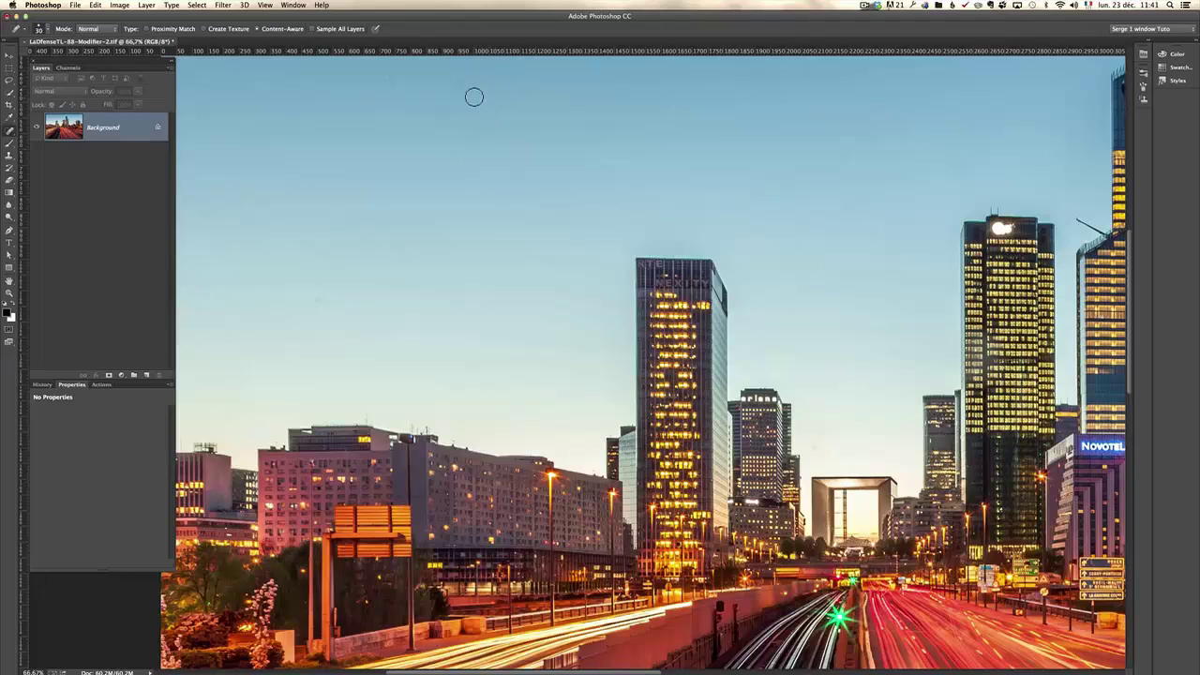
pyautogui.moveTo(459, 82); pyautogui.dragTo(458, 82)
pyautogui.moveTo(316, 297)
pyautogui.mouseDown()
pyautogui.moveTo(300, 286)
pyautogui.moveTo(310, 193)
pyautogui.moveTo(633, 269)
pyautogui.mouseUp()
pyautogui.press('h')
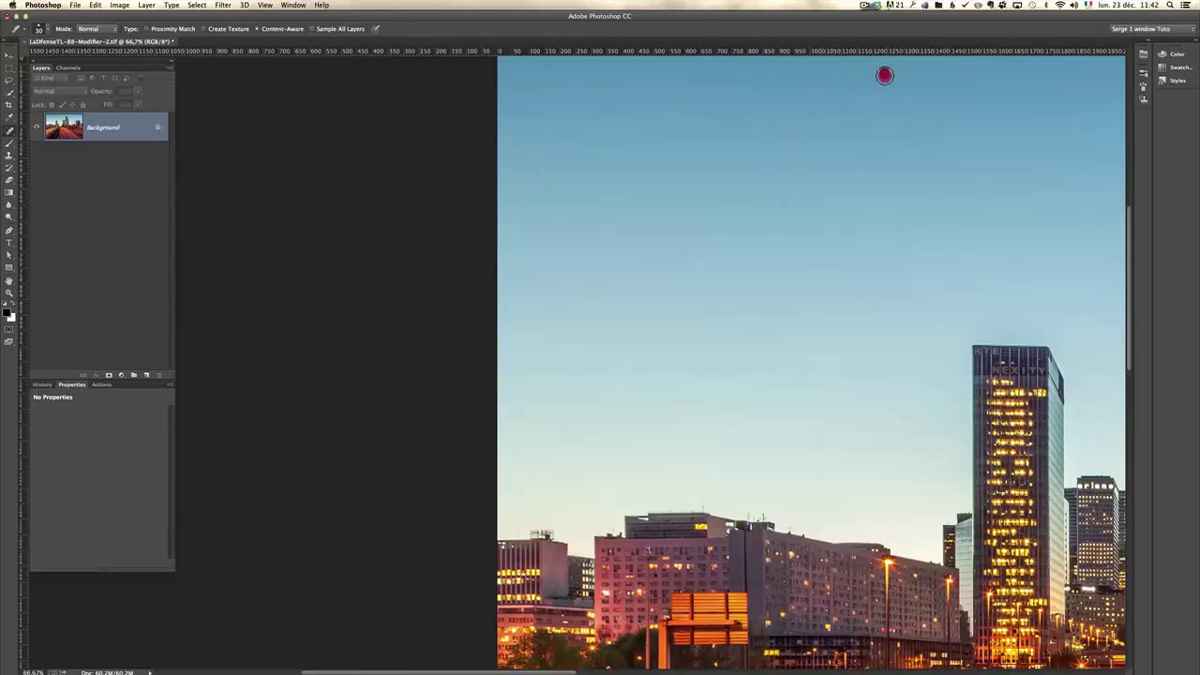
# Pan right to the street lamp and tower and heal two upper-right sky spots
pyautogui.moveTo(885, 76); pyautogui.dragTo(790, 75)
pyautogui.moveTo(952, 348); pyautogui.dragTo(778, 236)
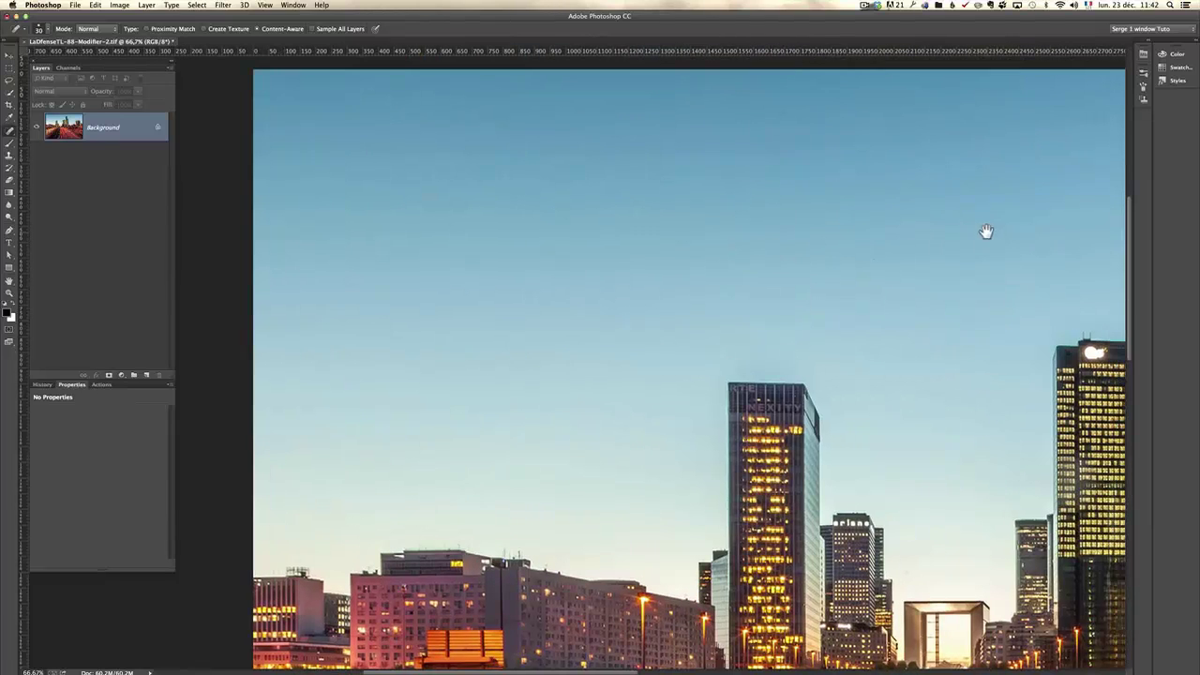
pyautogui.moveTo(985, 231); pyautogui.dragTo(724, 214)
pyautogui.press('super+r')
pyautogui.press('super+r')
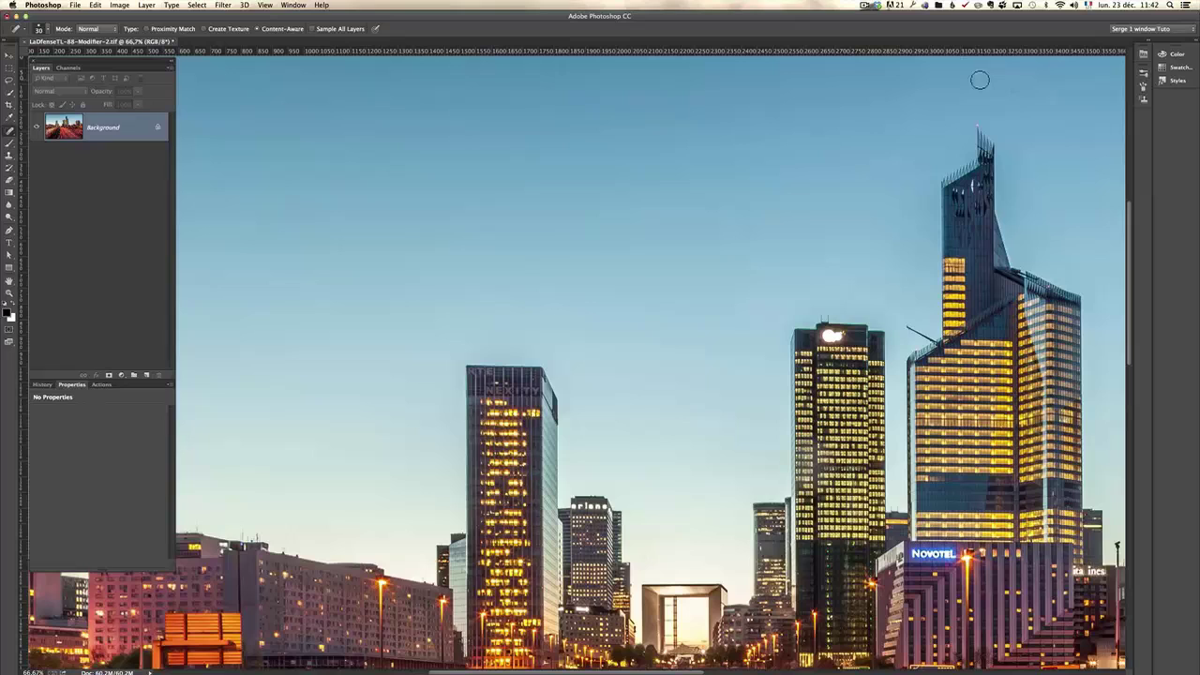
pyautogui.hscroll(5, 1026, 134)
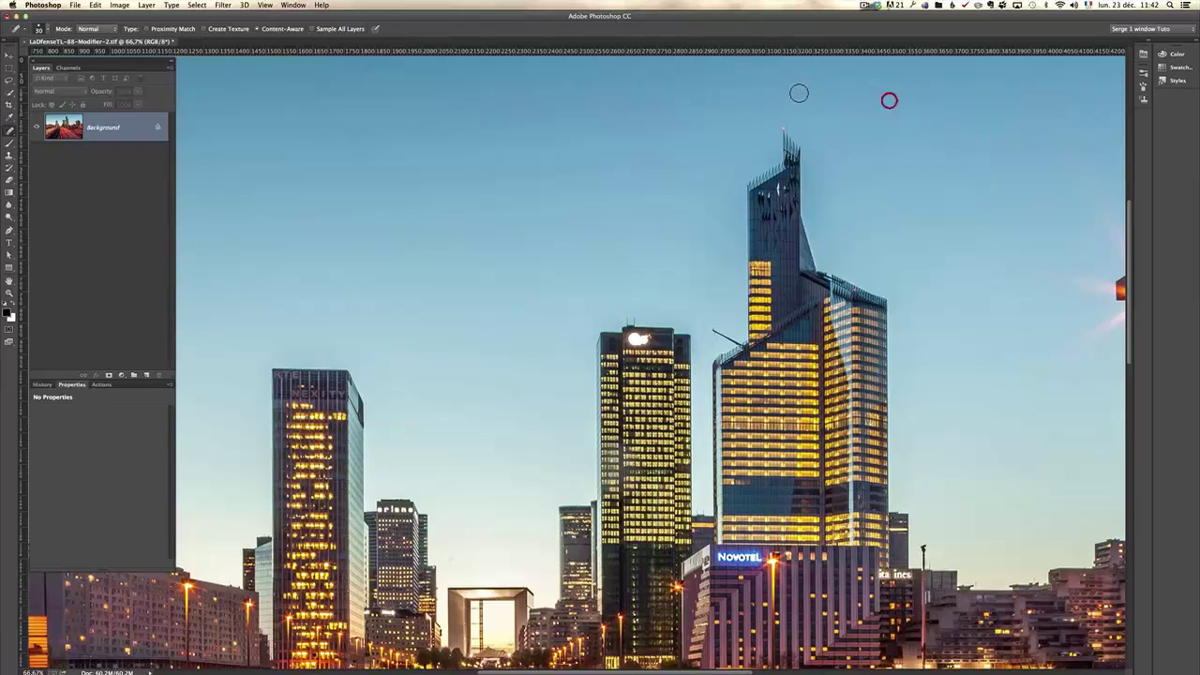
pyautogui.moveTo(930, 254); pyautogui.dragTo(753, 238)
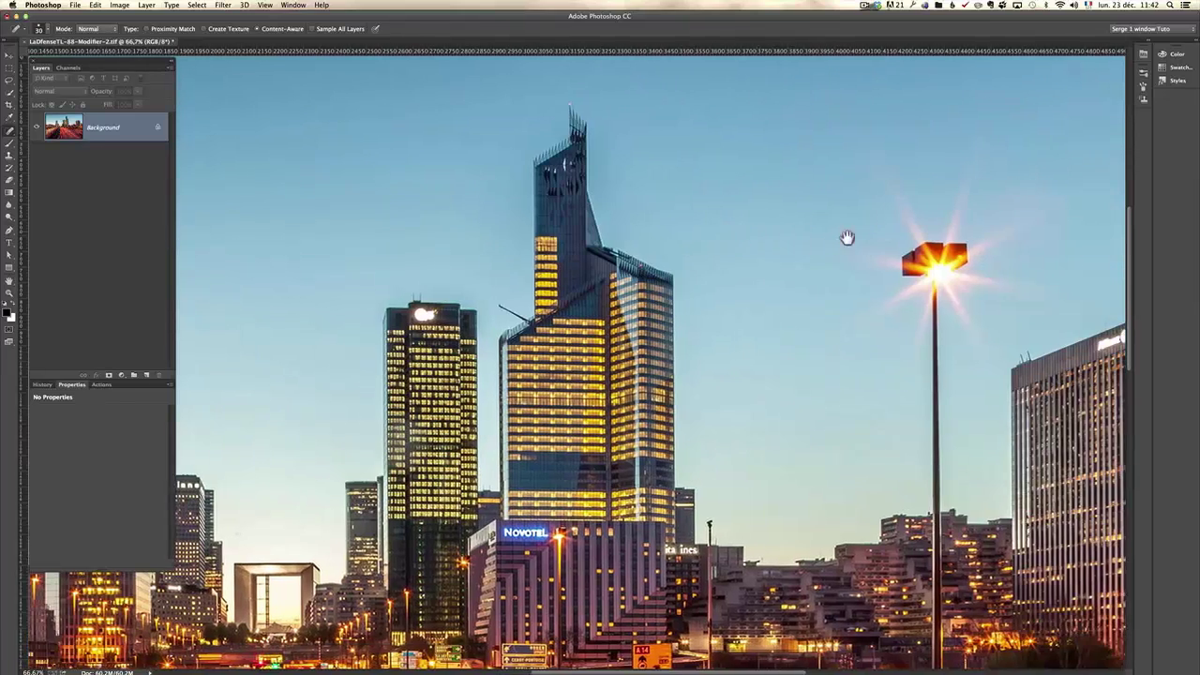
pyautogui.moveTo(847, 239); pyautogui.dragTo(781, 303)
pyautogui.hscroll(7, 780, 303)
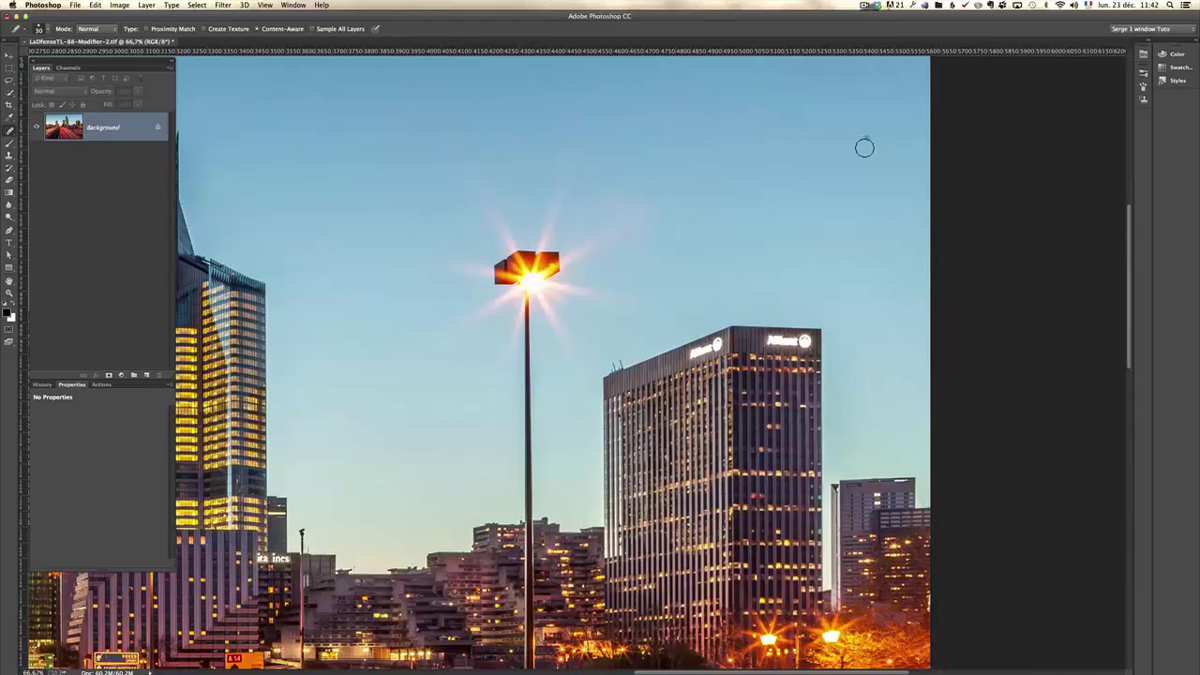
pyautogui.click(865, 148)
pyautogui.click(898, 91)
# Pan back left and heal the remaining spots near the top of the sky
pyautogui.hscroll(-20, 782, 172)
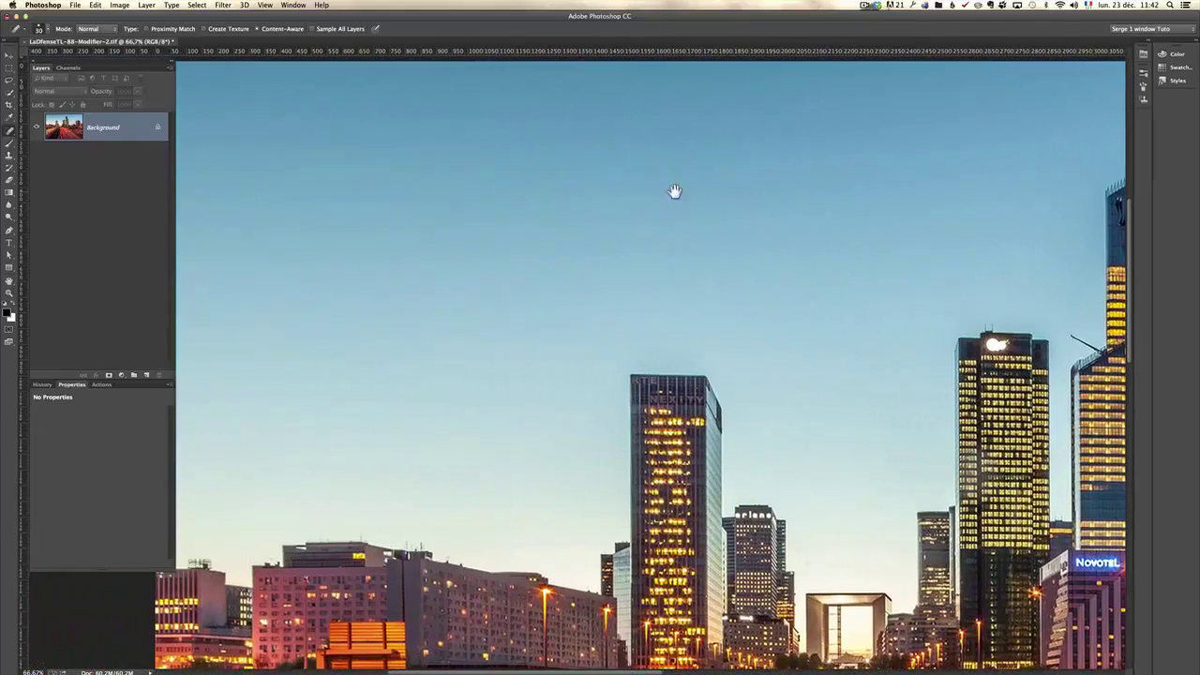
pyautogui.hscroll(-2, 675, 191)
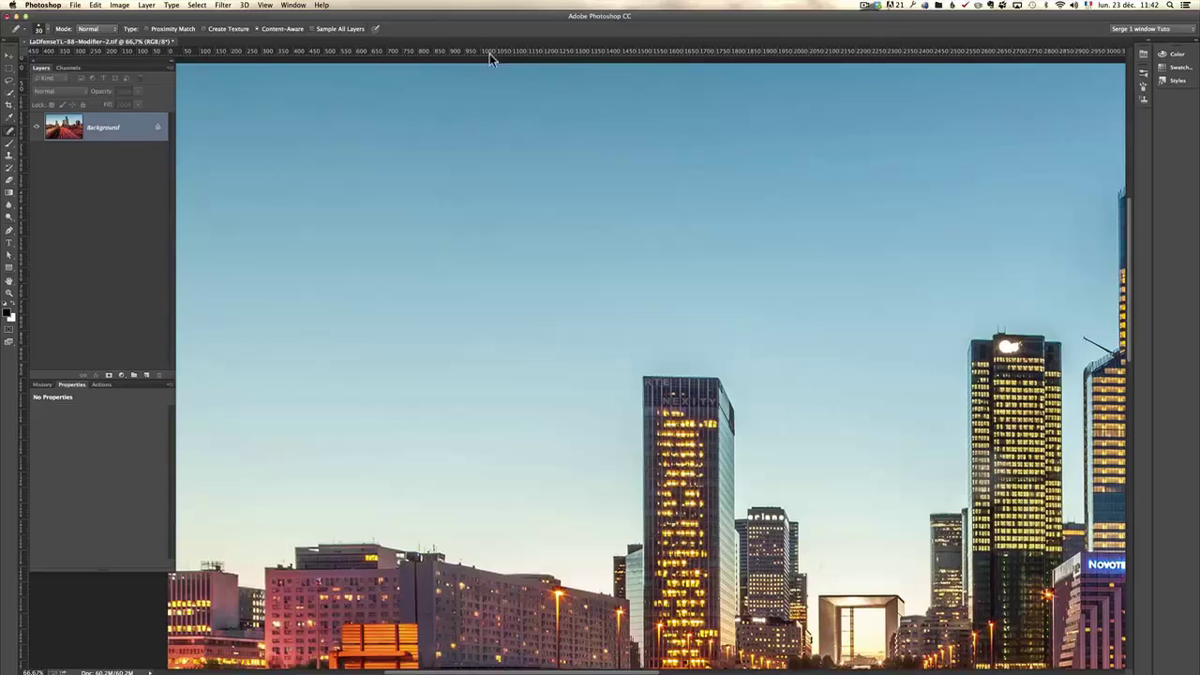
pyautogui.moveTo(462, 71); pyautogui.dragTo(485, 79)
pyautogui.hscroll(-5, 702, 169)
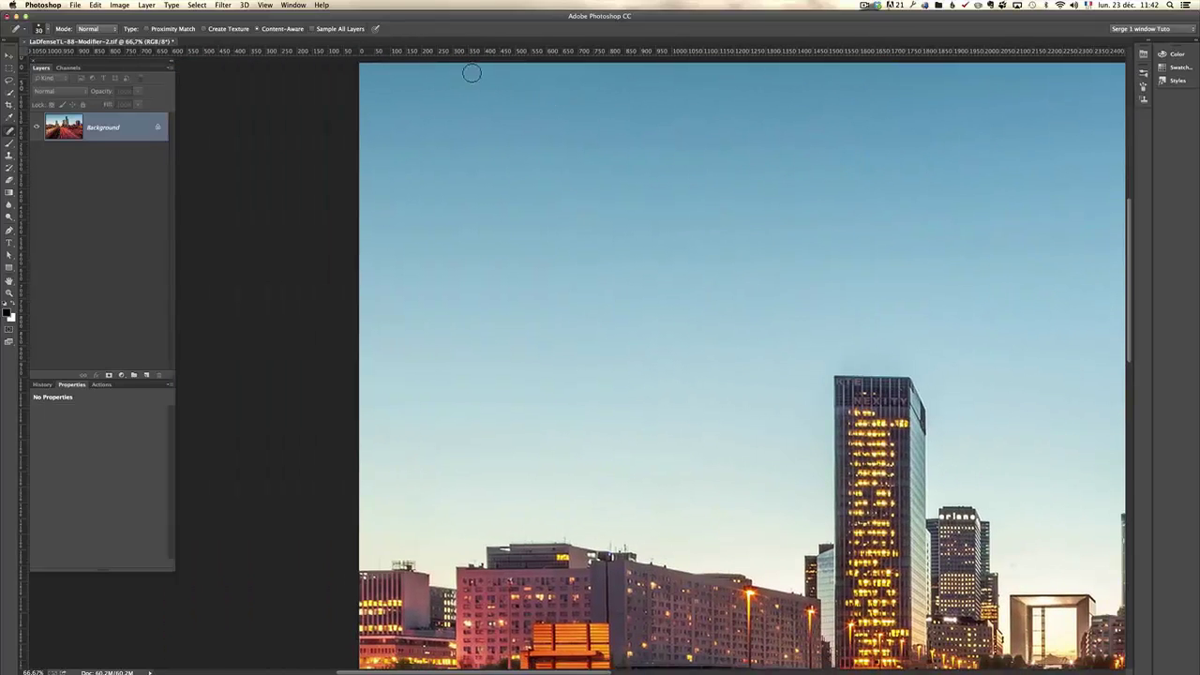
pyautogui.click(459, 68)
# Go to Lightroom's Sunsets collection and show the photo info overlay with date and size
pyautogui.press('z')
pyautogui.moveTo(779, 378); pyautogui.dragTo(764, 364)
pyautogui.press('super+Tab')
pyautogui.press('super+Tab')
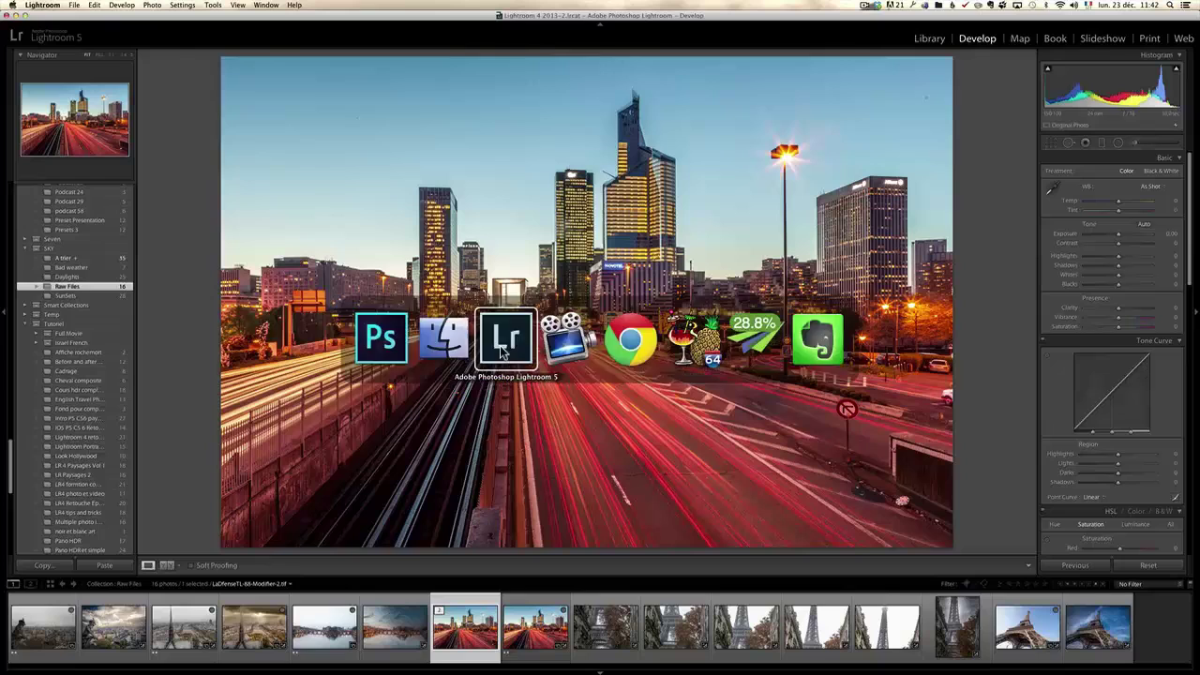
pyautogui.click(89, 295)
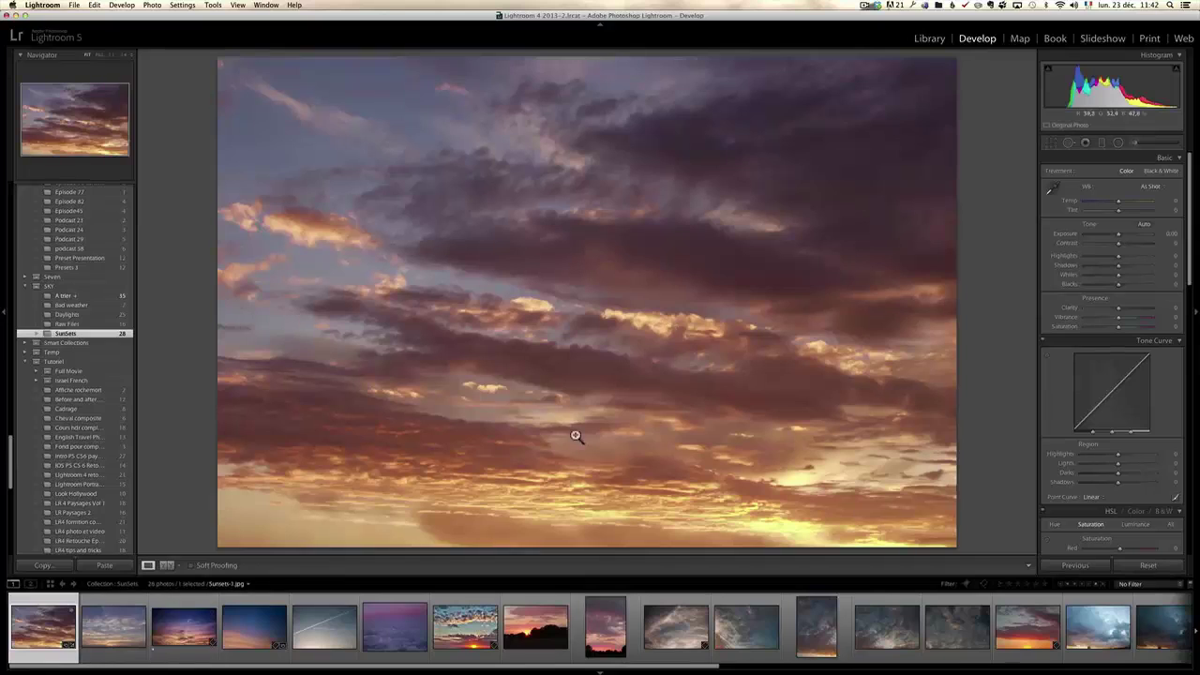
pyautogui.press('i')
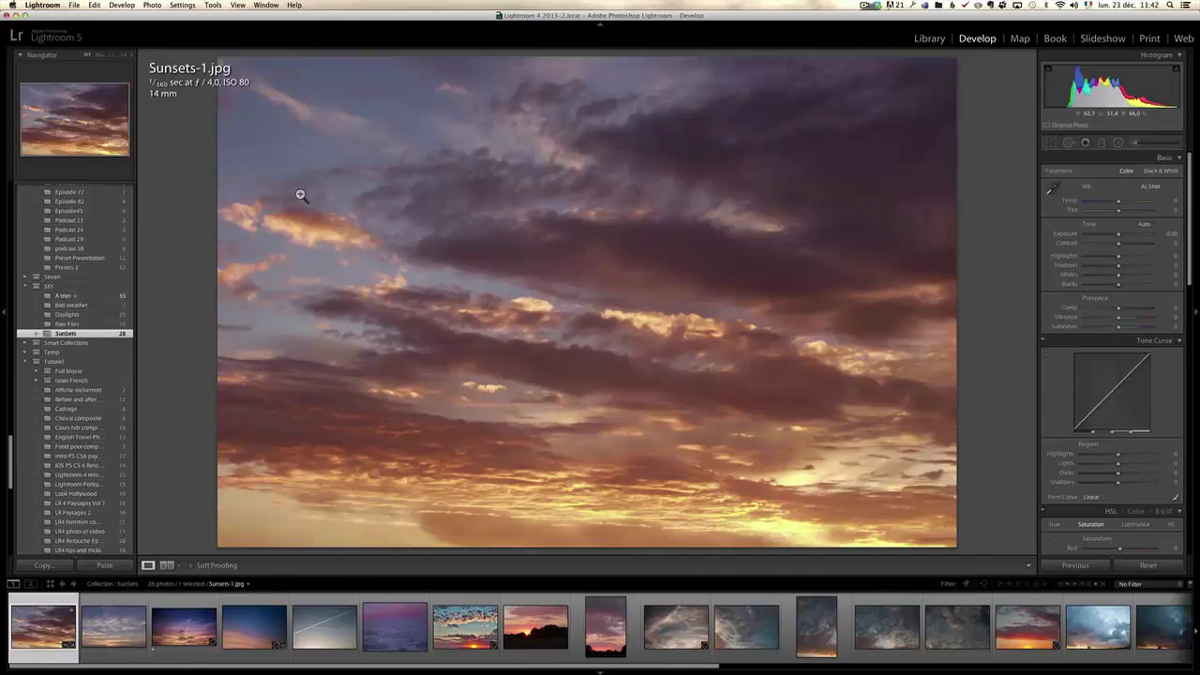
pyautogui.press('i')
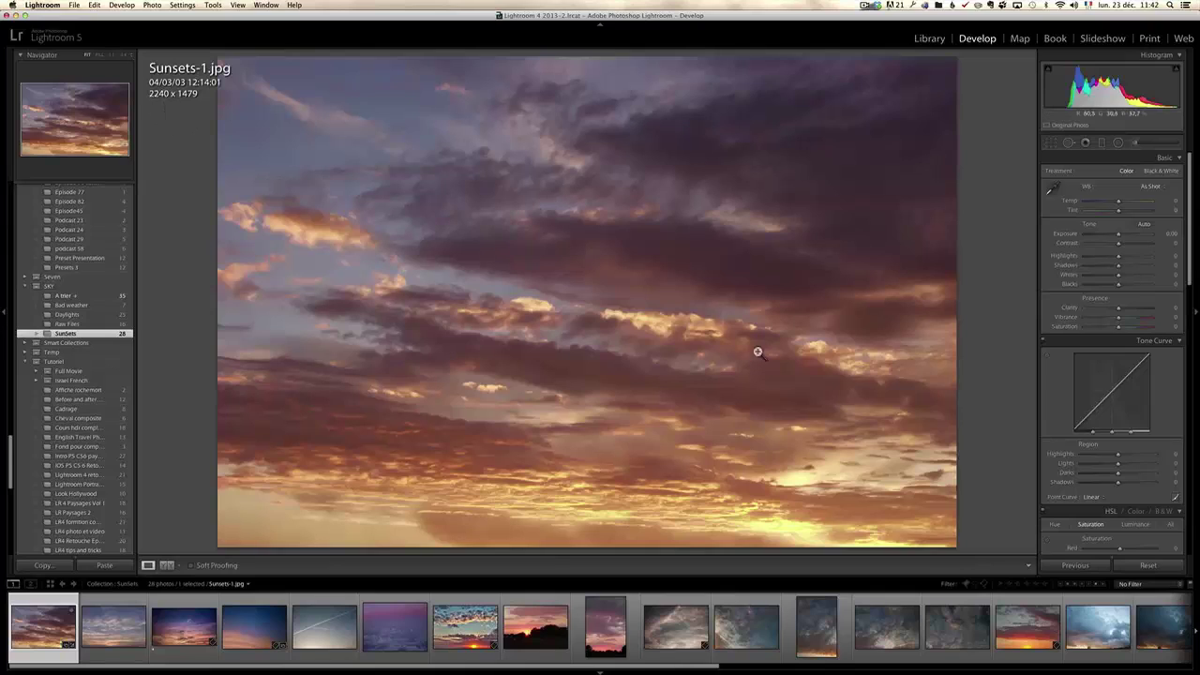
# Inspect Sunsets-1.jpg, then edit a copy with Lightroom adjustments in Photoshop CC
pyautogui.scroll(-10, 1167, 334)
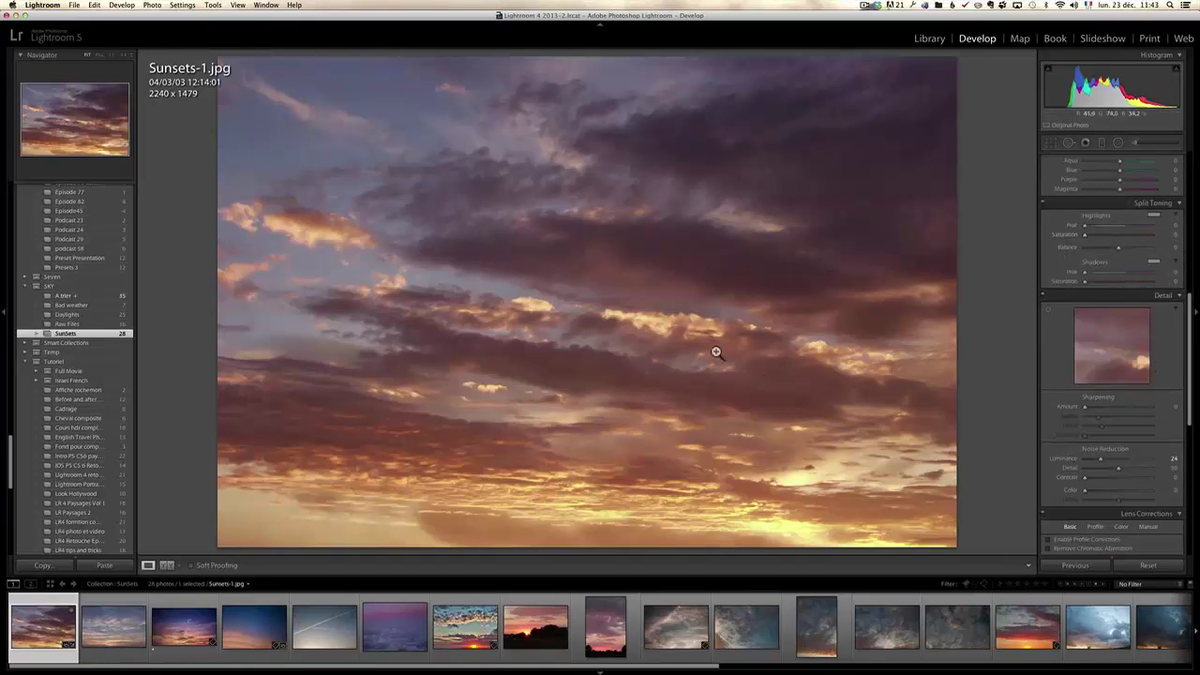
pyautogui.scroll(-3, 1169, 305)
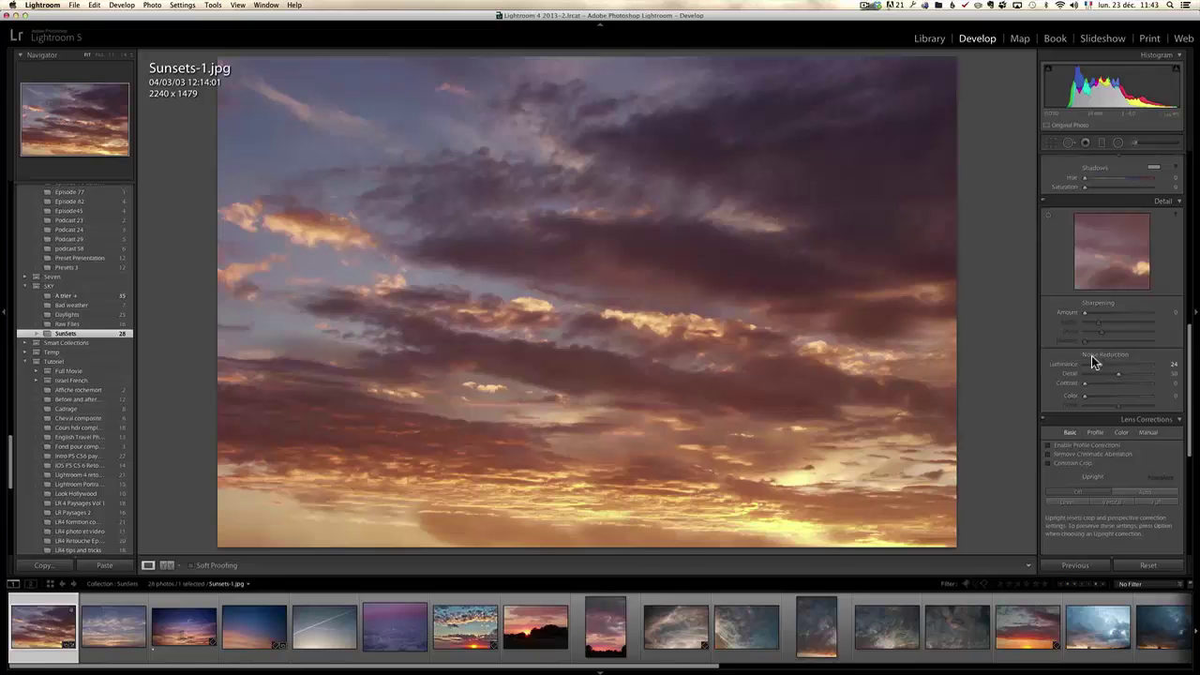
pyautogui.click(551, 325)
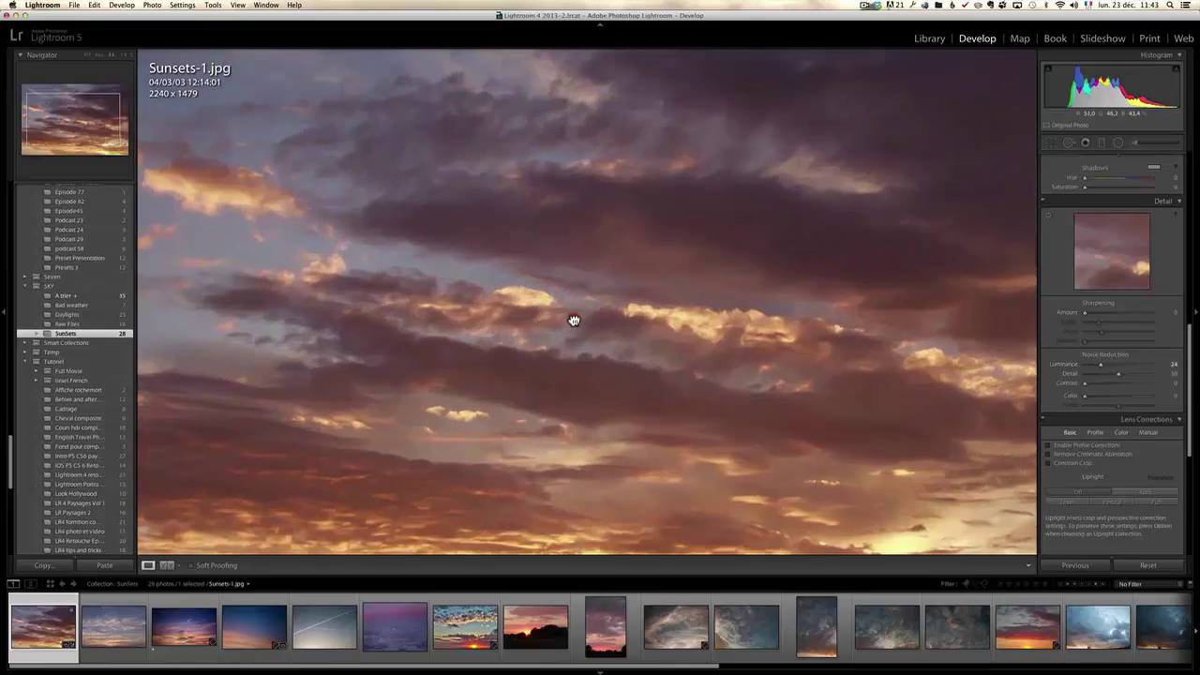
pyautogui.click(573, 321)
pyautogui.rightClick(36, 639)
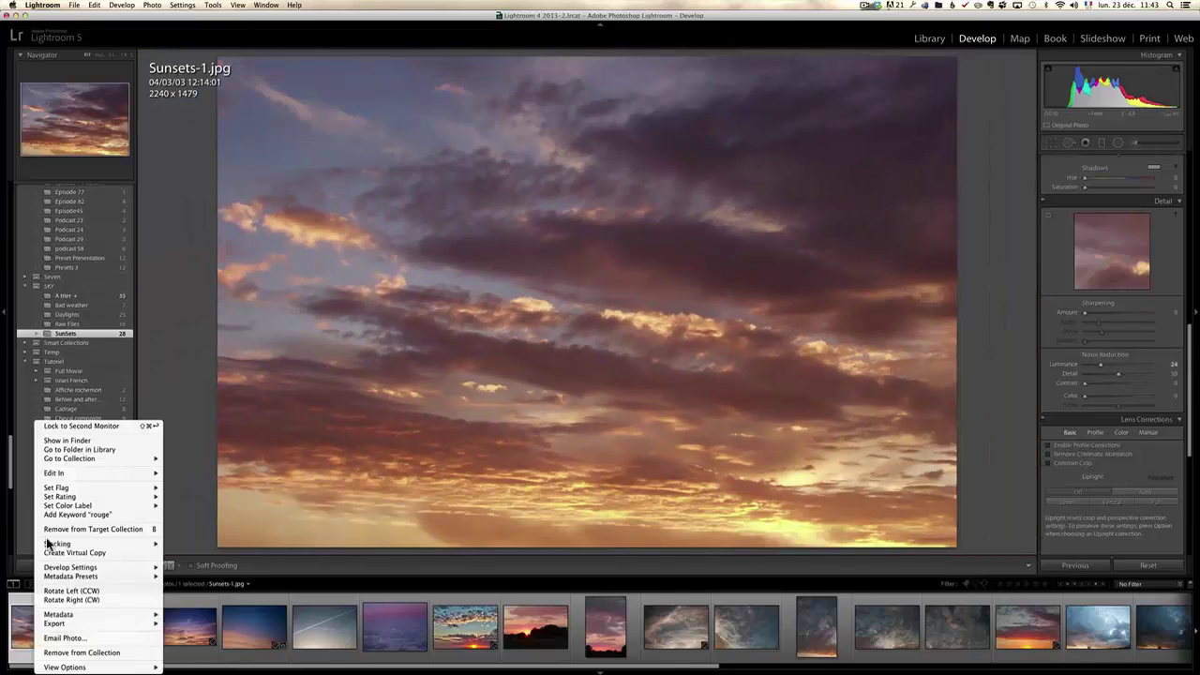
pyautogui.moveTo(64, 475)
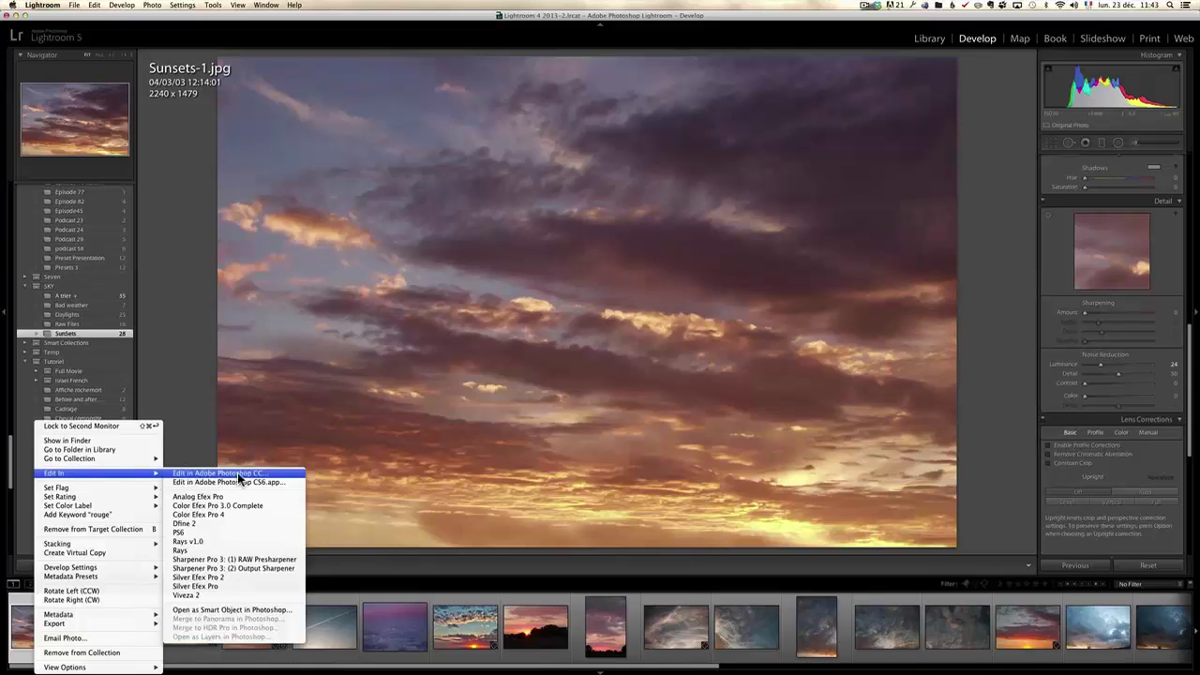
pyautogui.click(237, 473)
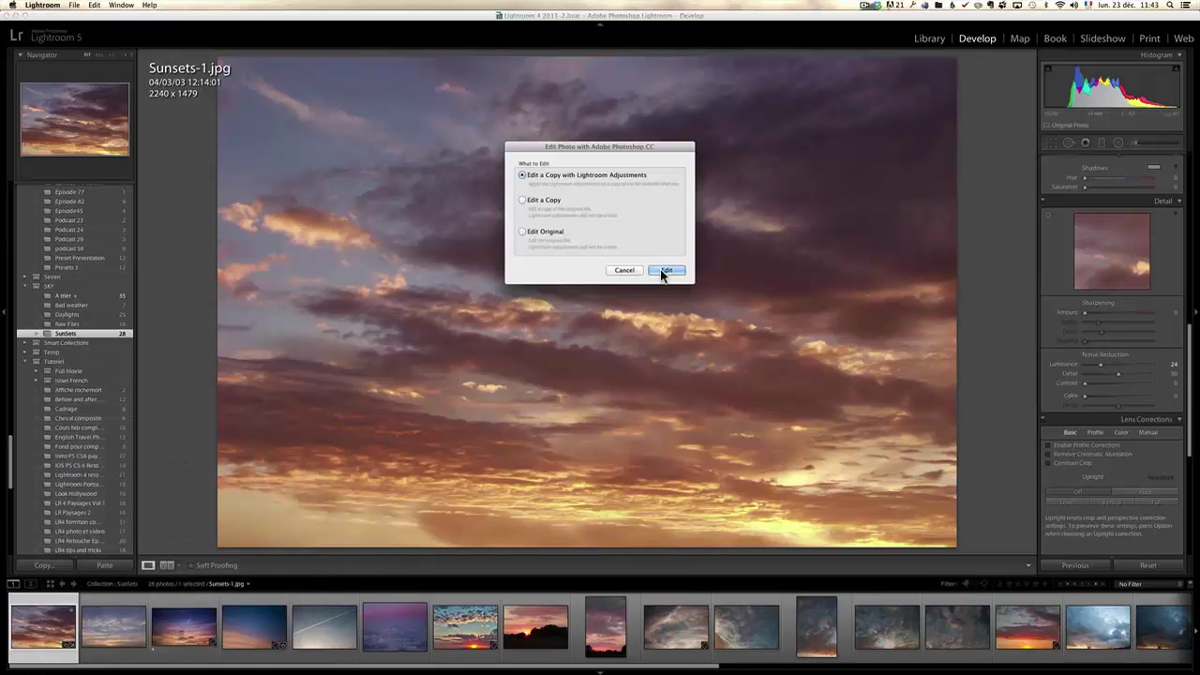
pyautogui.click(660, 269)
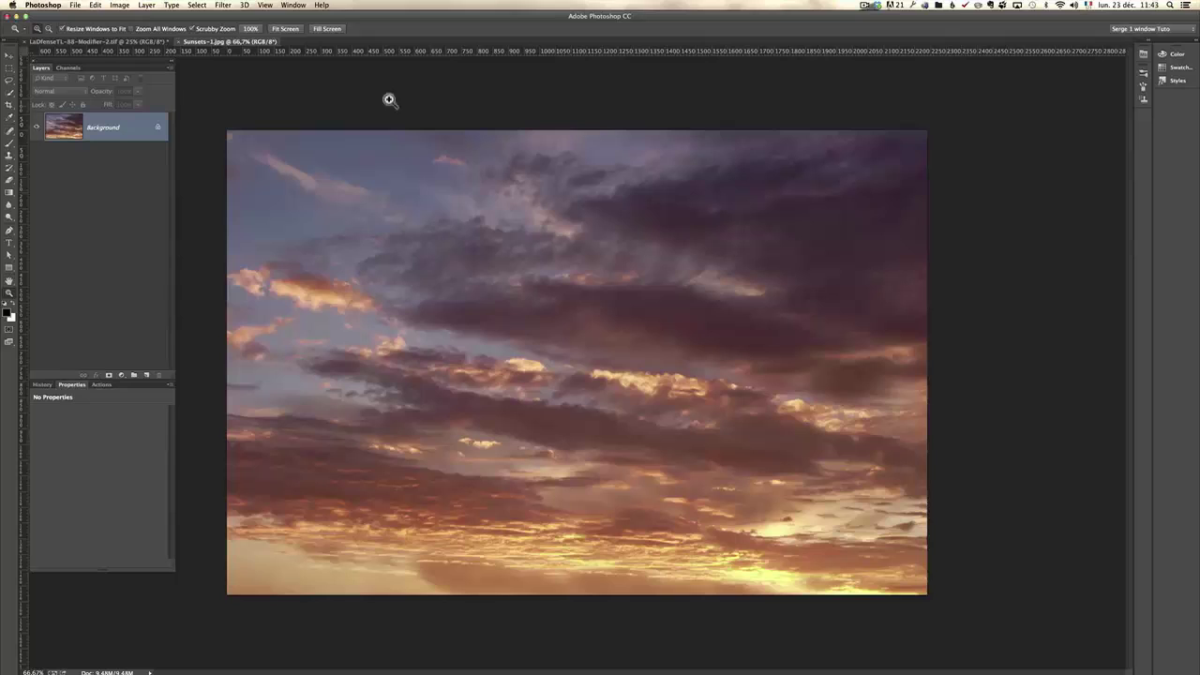
# Drag the sunset sky onto the LaDefense document as Layer 1 and position it over the skyline
pyautogui.click(8, 58)
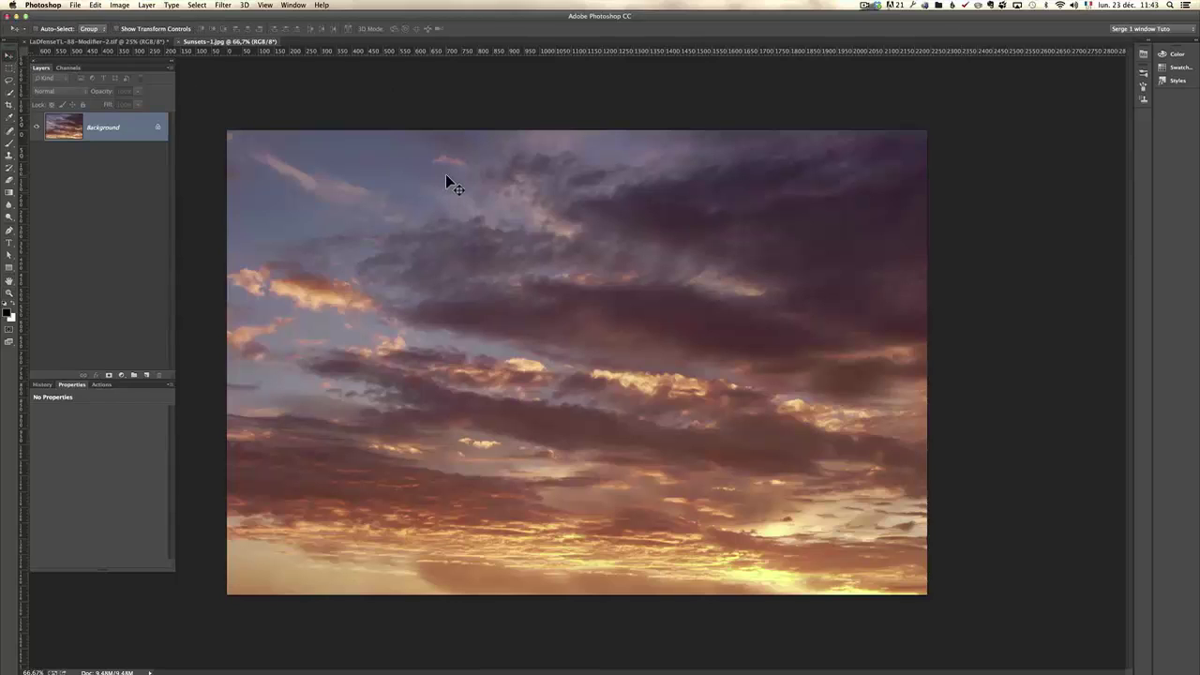
pyautogui.moveTo(447, 178); pyautogui.dragTo(230, 138)
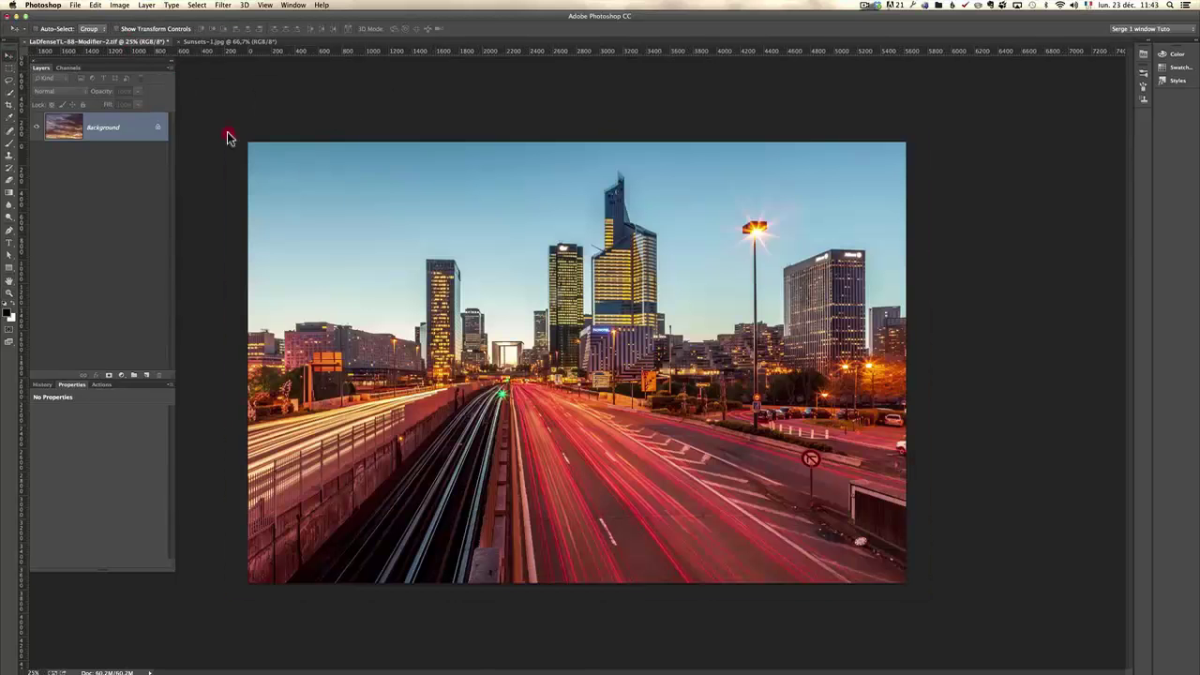
pyautogui.moveTo(583, 210); pyautogui.dragTo(551, 228)
pyautogui.moveTo(610, 316); pyautogui.dragTo(611, 234)
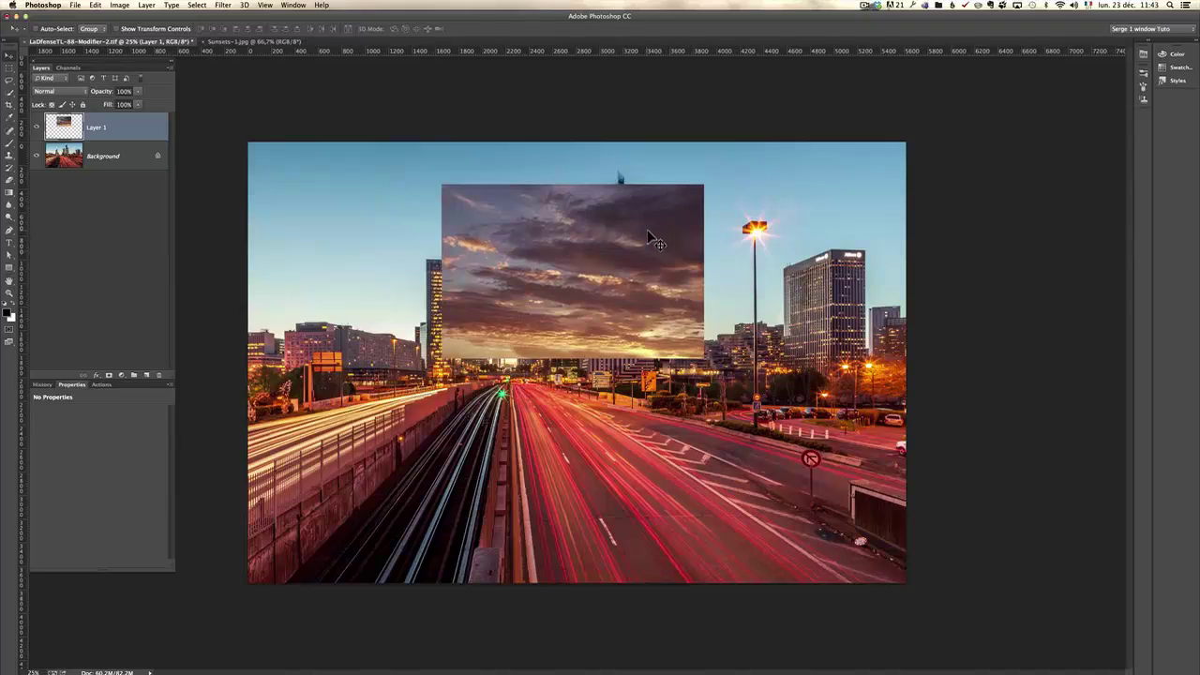
pyautogui.moveTo(603, 254); pyautogui.dragTo(593, 253)
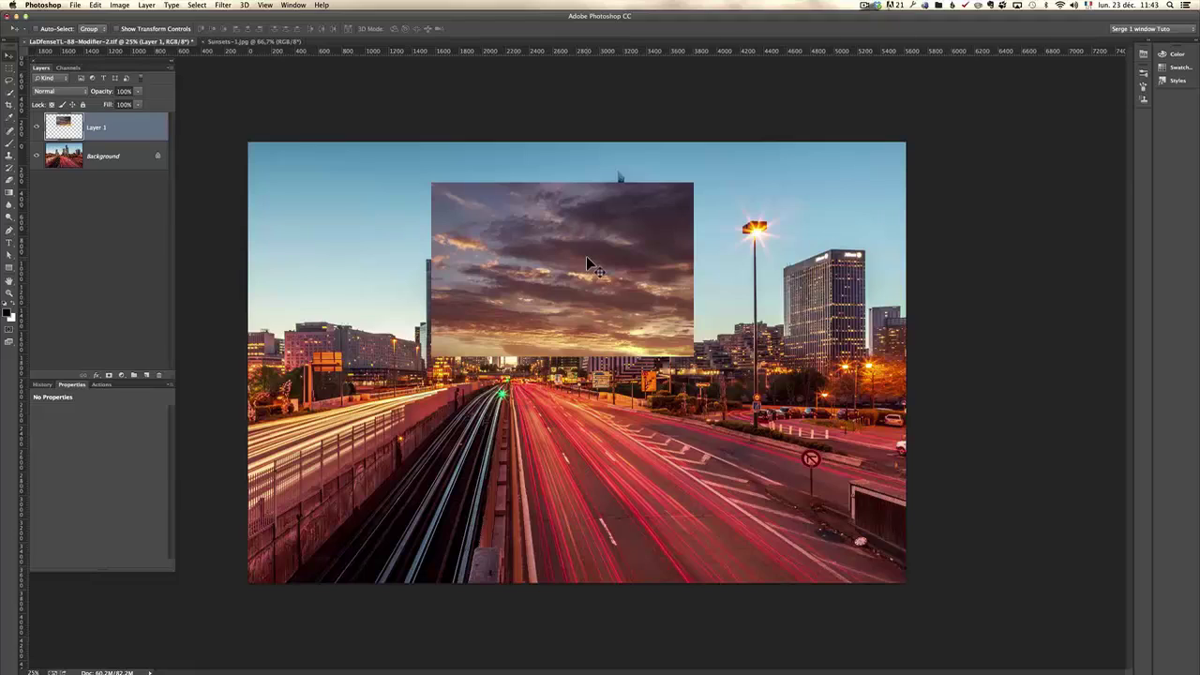
# Set Layer 1 to Multiply and scale the sky to span the photo's full width
pyautogui.press('super+t')
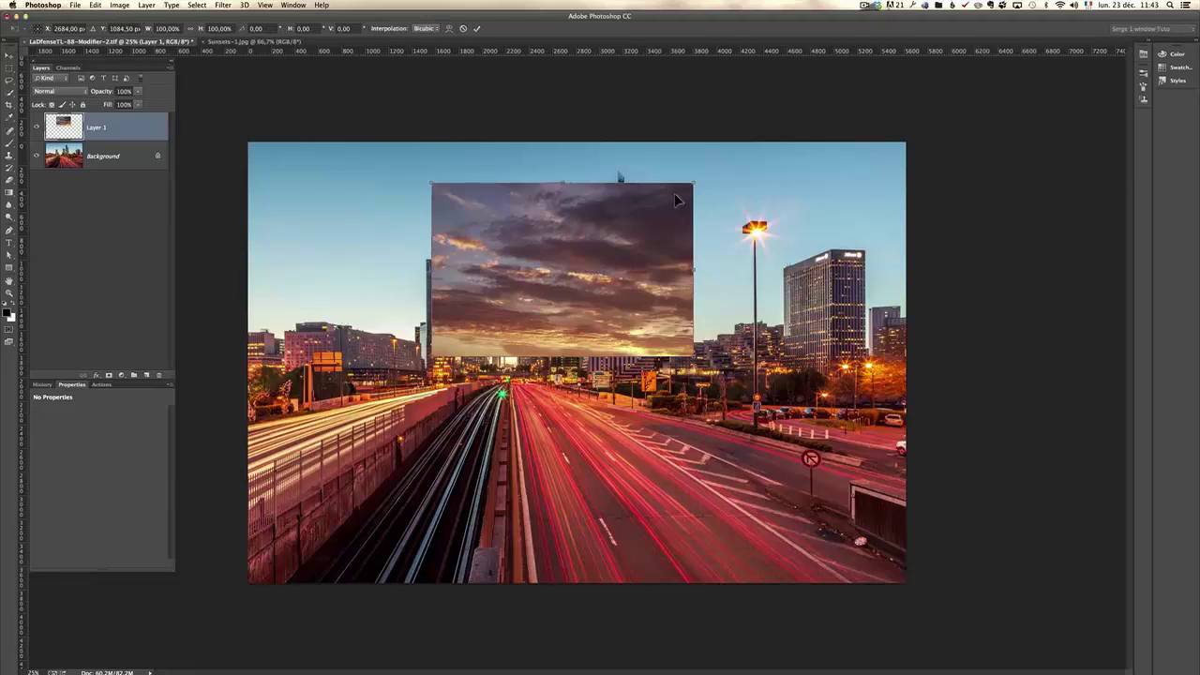
pyautogui.moveTo(430, 181); pyautogui.dragTo(222, 141)
pyautogui.click(47, 91)
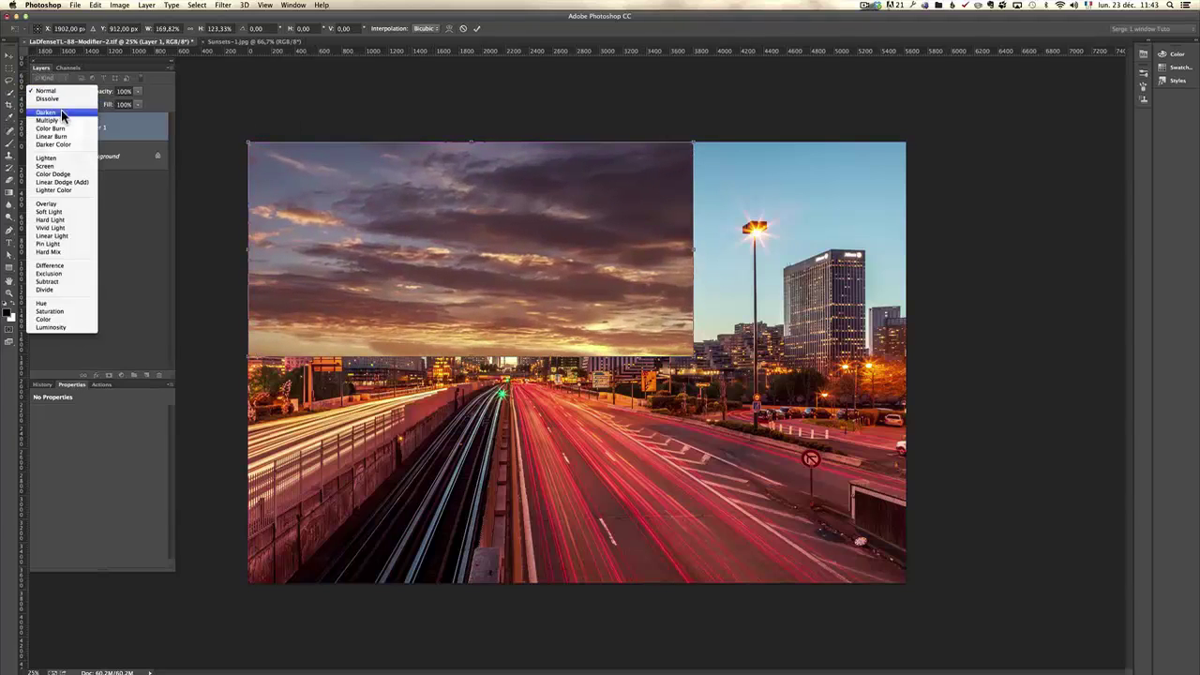
pyautogui.click(64, 122)
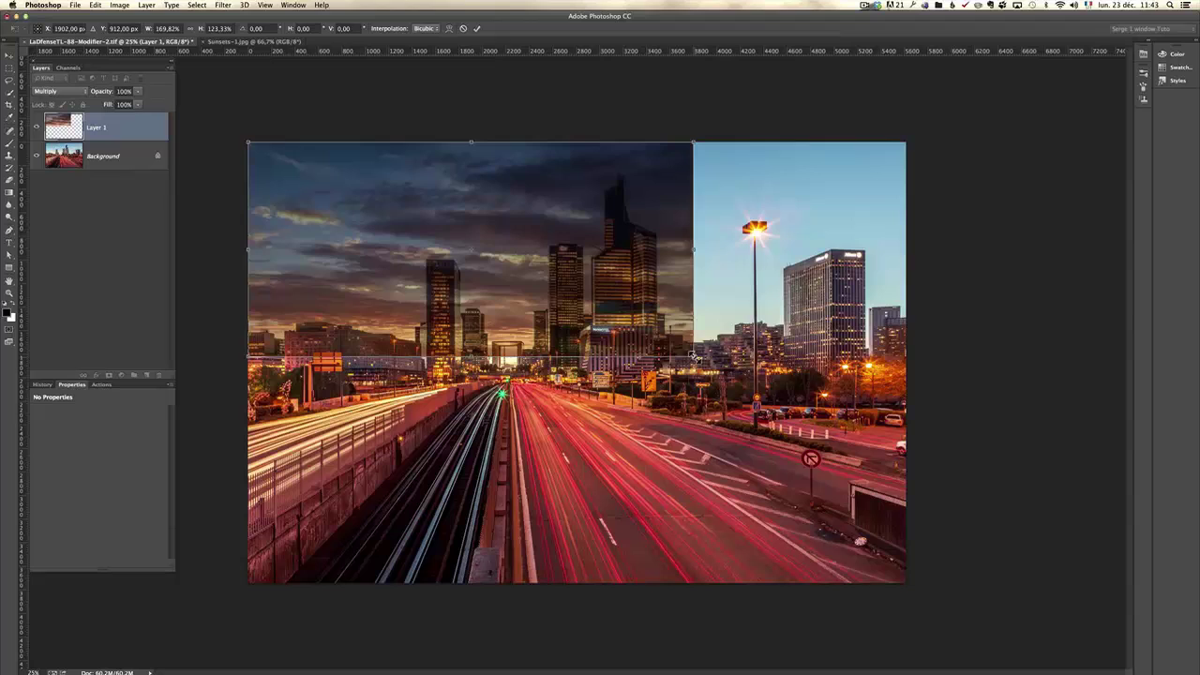
pyautogui.moveTo(694, 356); pyautogui.dragTo(718, 270)
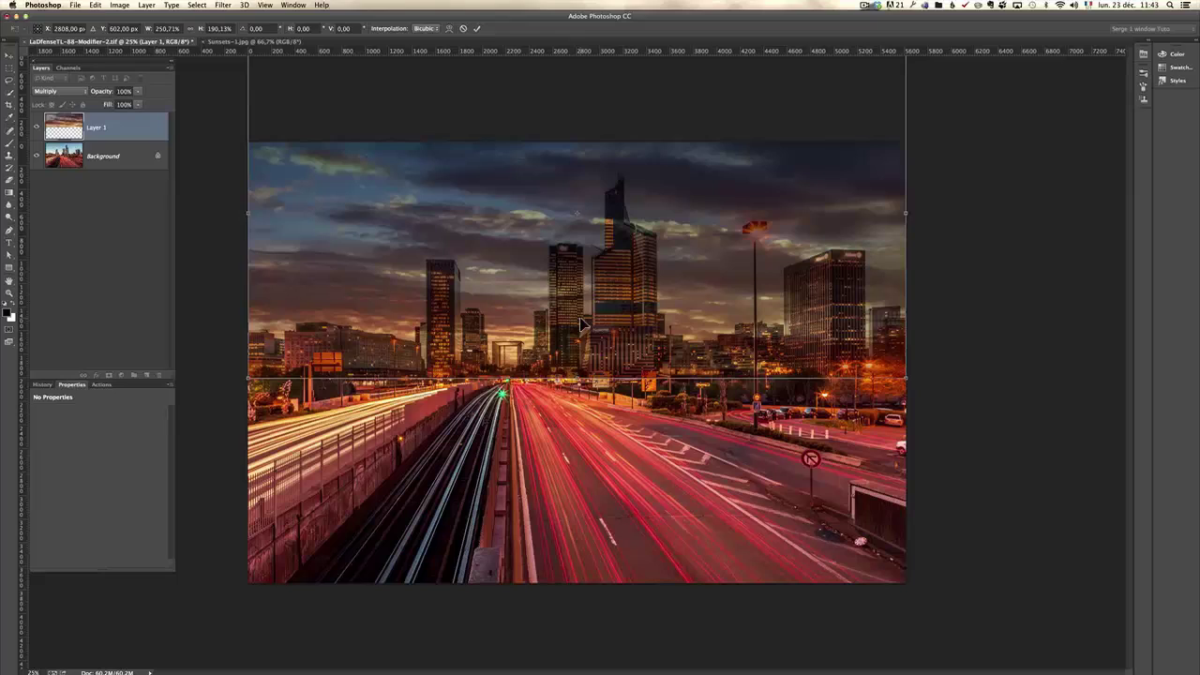
pyautogui.press('Return')
# Transform the sky again, pulling its top edge down to reduce its height
pyautogui.press('super+minus')
pyautogui.press('super+t')
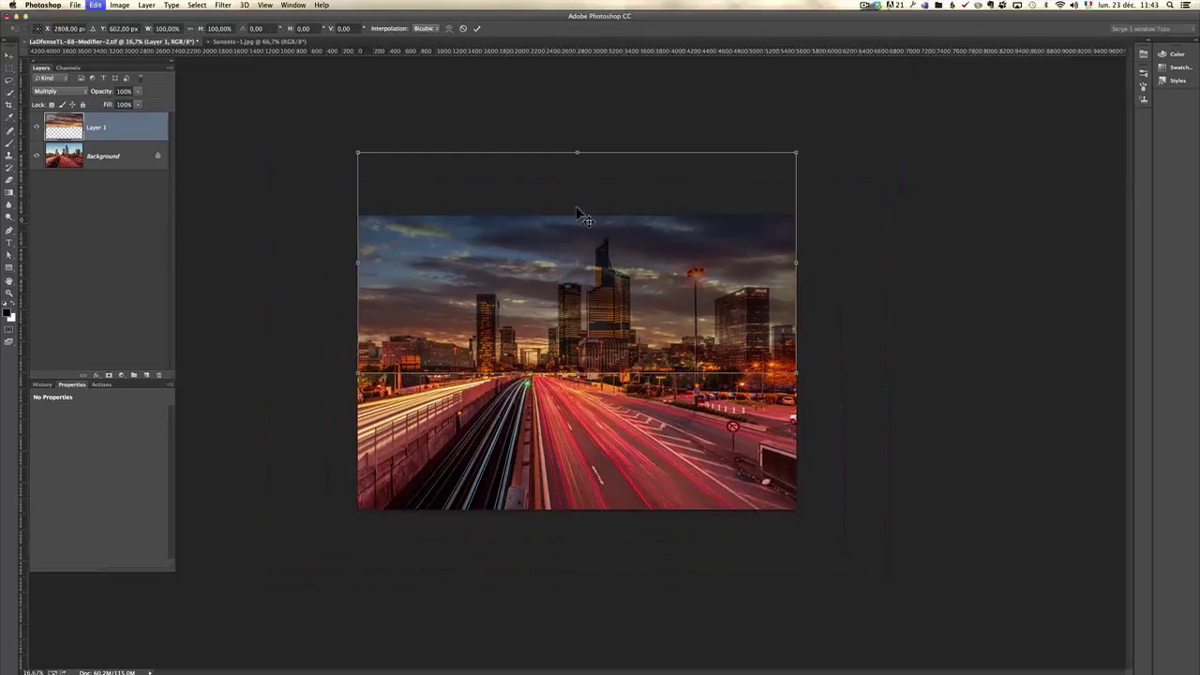
pyautogui.moveTo(577, 151)
pyautogui.mouseDown()
pyautogui.moveTo(576, 182)
pyautogui.moveTo(576, 166)
pyautogui.mouseUp()
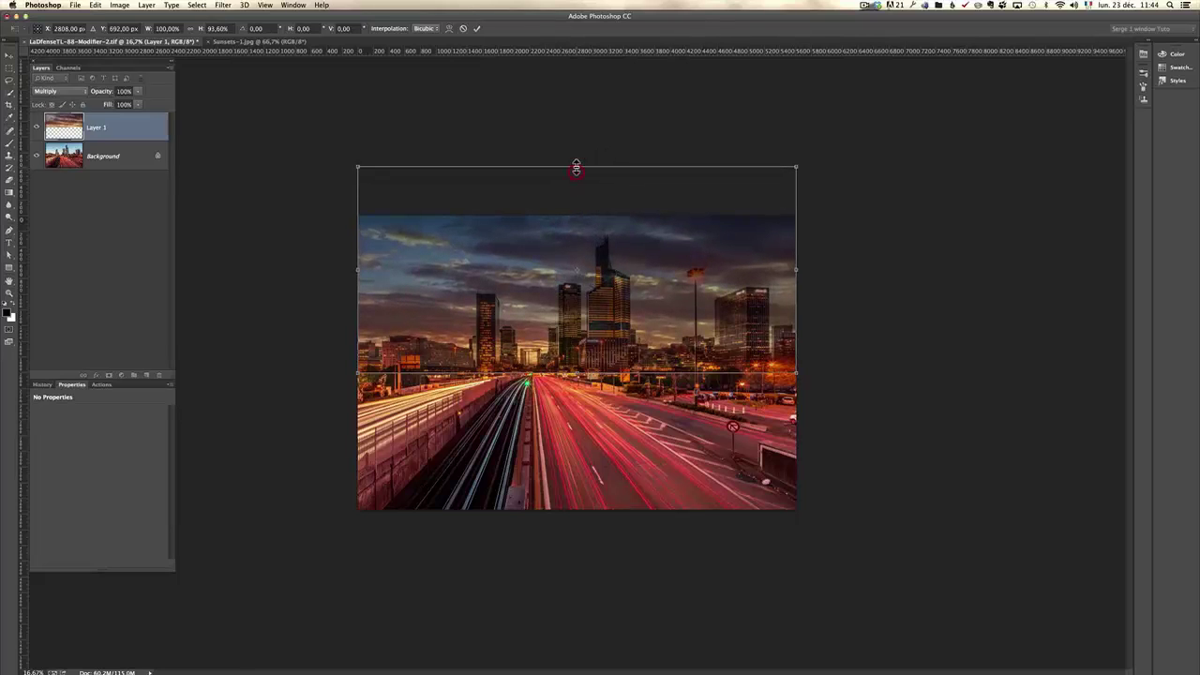
pyautogui.press('Return')
# Zoom in, add a white layer mask to Layer 1, and select the Brush tool
pyautogui.press('z')
pyautogui.click(561, 350)
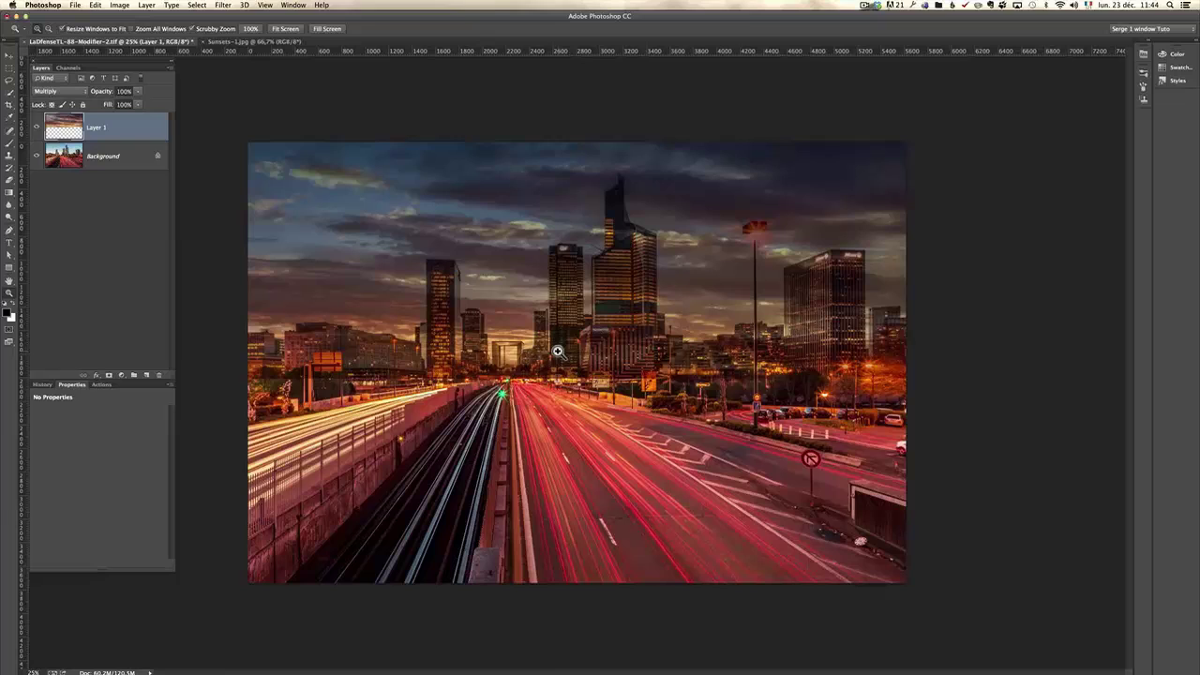
pyautogui.click(606, 333)
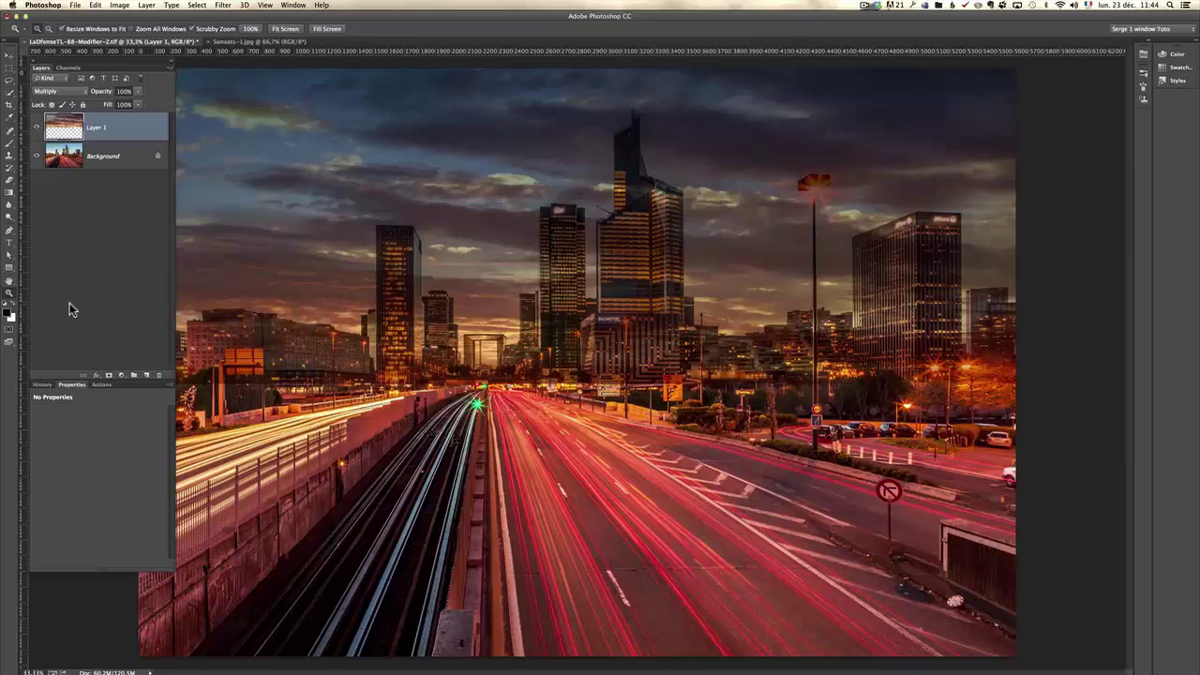
pyautogui.click(108, 375)
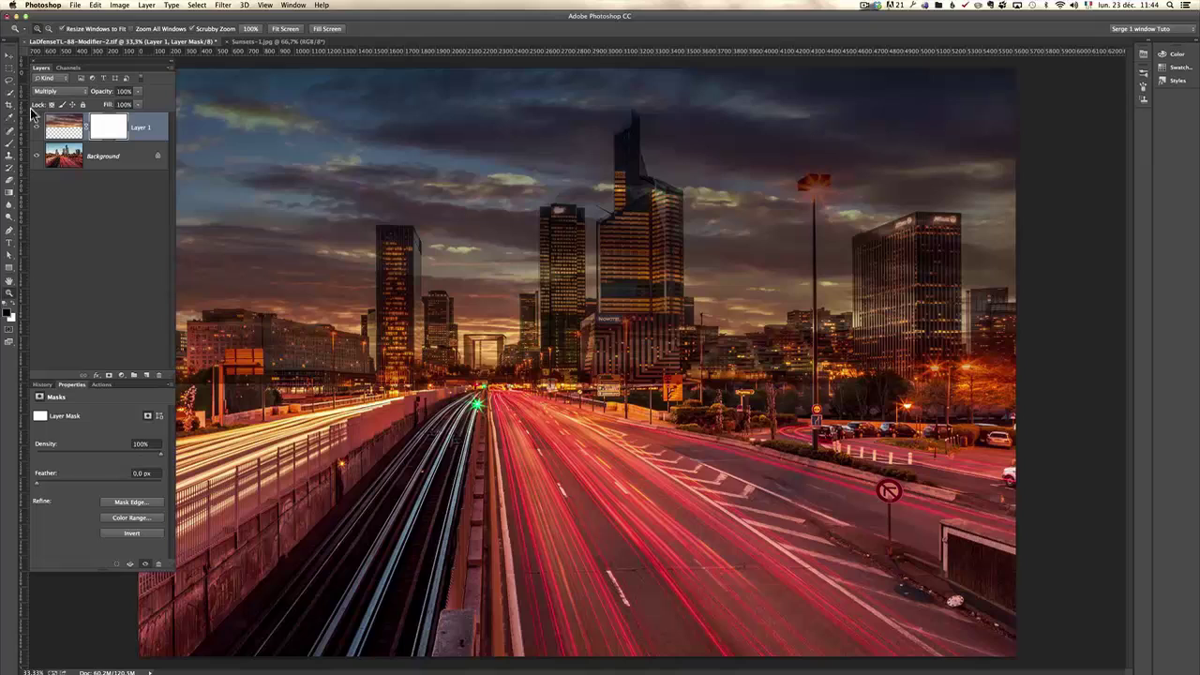
pyautogui.click(9, 150)
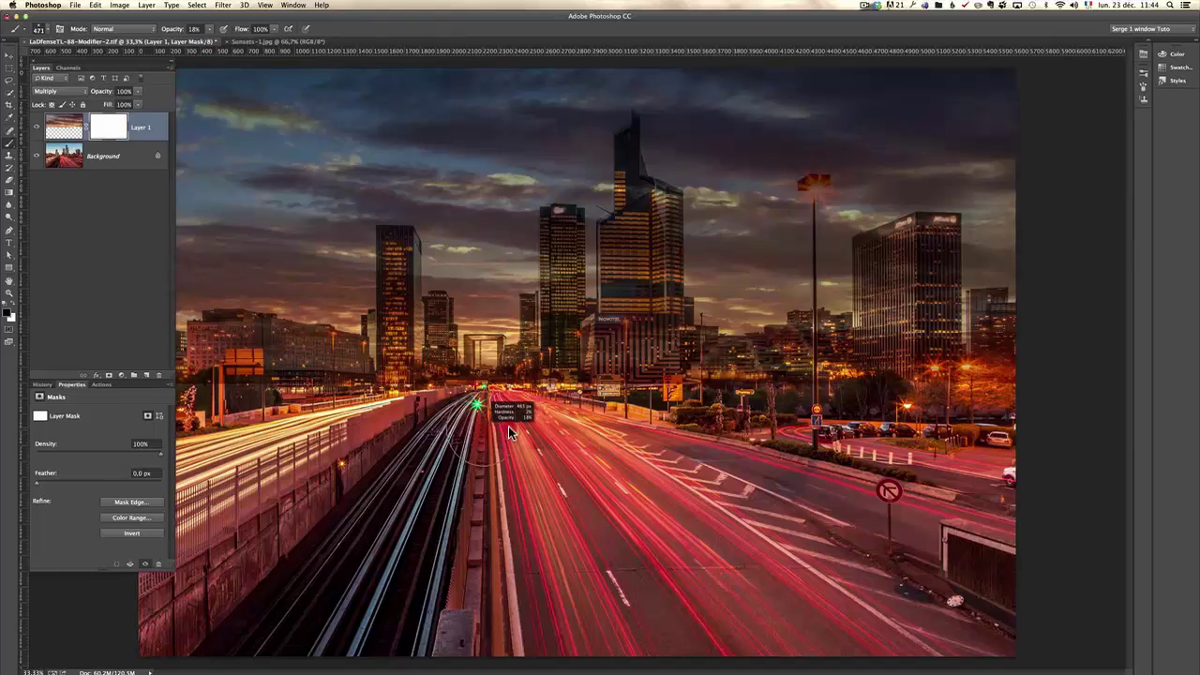
# Paint black on the mask over the lower city and left-edge trees and buildings, at 36% opacity
pyautogui.press(']')
pyautogui.press(']')
pyautogui.press(']')
pyautogui.press(']')
pyautogui.press(']')
pyautogui.press(']')
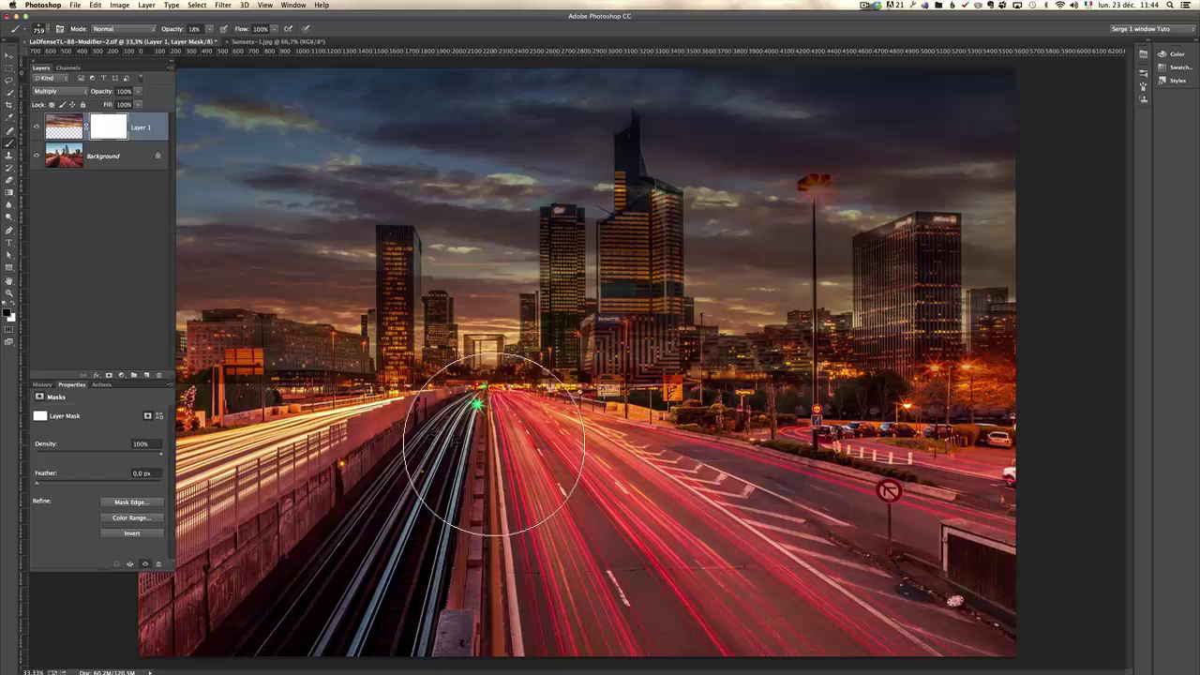
pyautogui.moveTo(633, 420)
pyautogui.mouseDown()
pyautogui.moveTo(675, 375)
pyautogui.moveTo(1005, 415)
pyautogui.moveTo(825, 402)
pyautogui.moveTo(568, 429)
pyautogui.moveTo(348, 423)
pyautogui.moveTo(464, 415)
pyautogui.moveTo(348, 401)
pyautogui.moveTo(454, 411)
pyautogui.mouseUp()
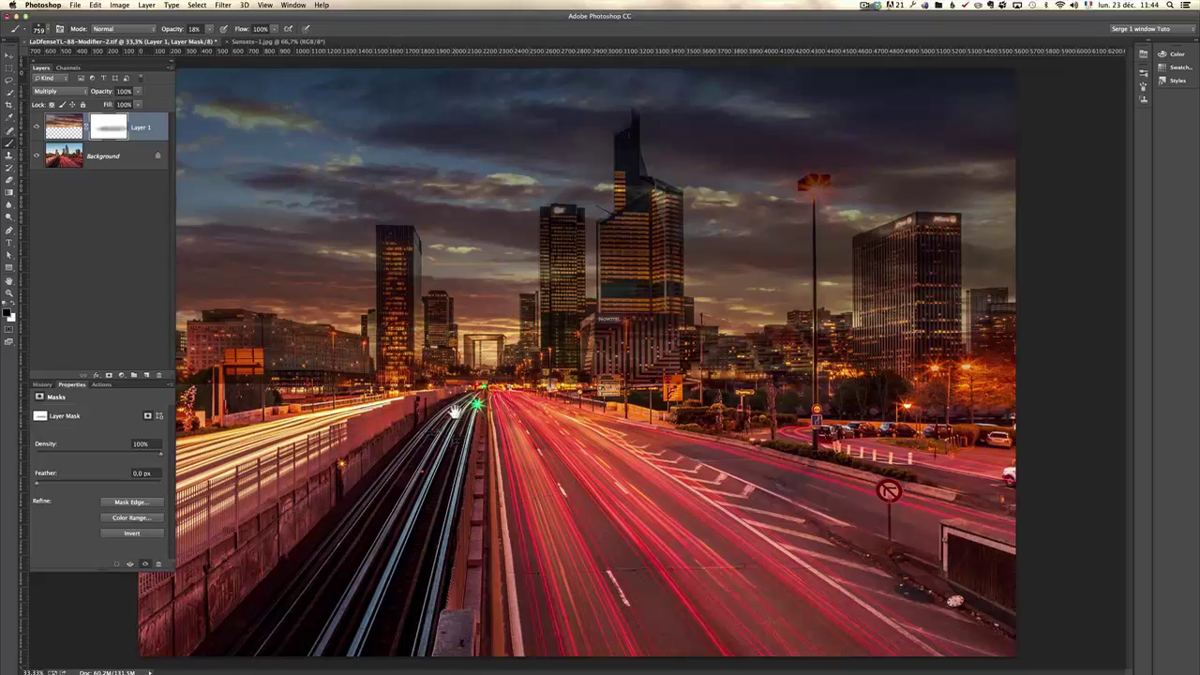
pyautogui.click(171, 64)
pyautogui.moveTo(200, 421)
pyautogui.mouseDown()
pyautogui.moveTo(209, 415)
pyautogui.moveTo(118, 437)
pyautogui.moveTo(193, 421)
pyautogui.moveTo(322, 431)
pyautogui.moveTo(134, 429)
pyautogui.mouseUp()
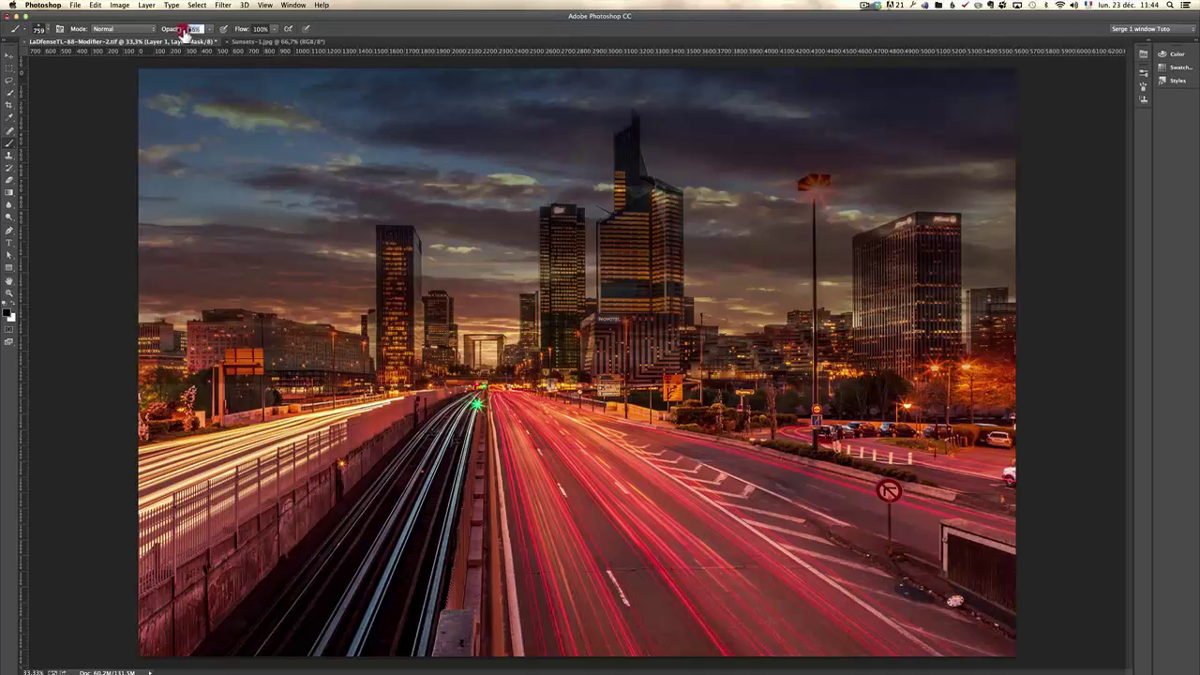
pyautogui.write('36')
pyautogui.press('Return')
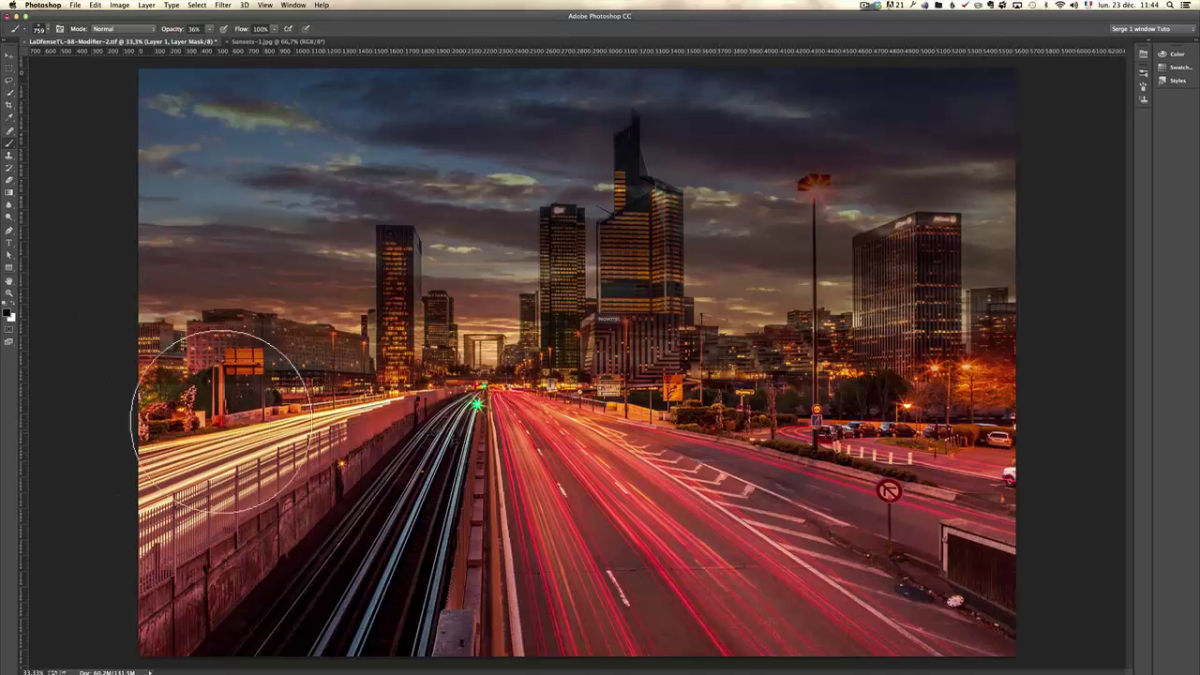
pyautogui.moveTo(220, 421)
pyautogui.mouseDown()
pyautogui.moveTo(333, 406)
pyautogui.moveTo(244, 401)
pyautogui.mouseUp()
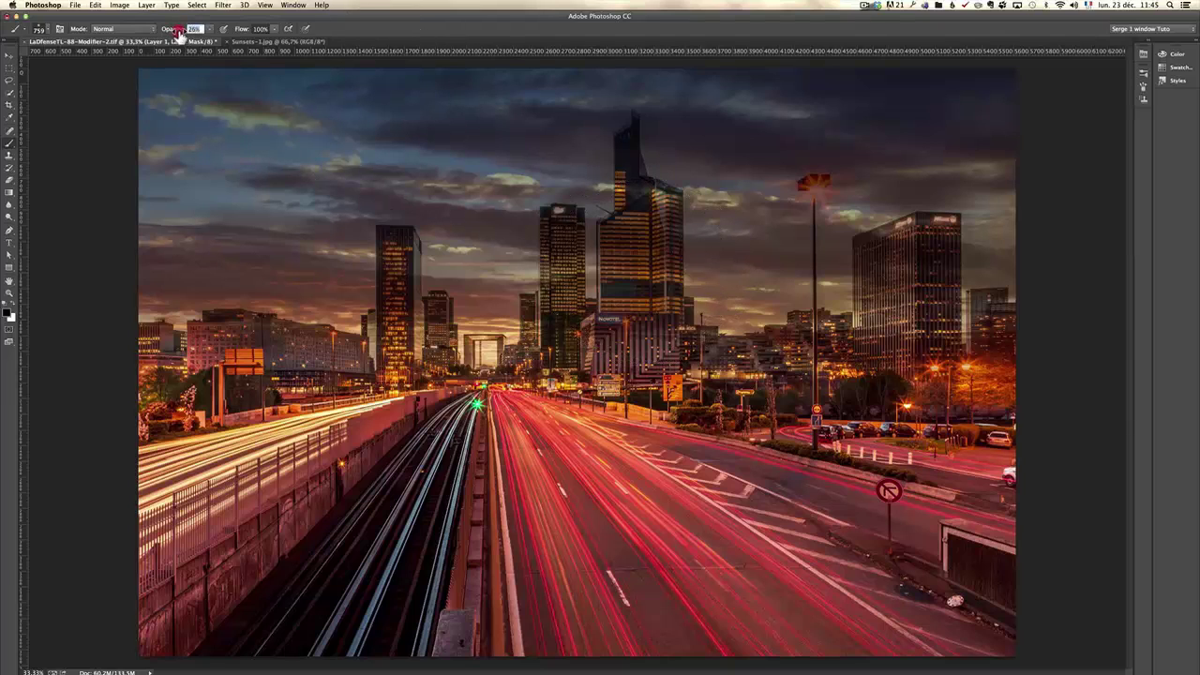
# With a ~405 px brush at 26% opacity, paint the mask over the right and central towers
pyautogui.moveTo(643, 272); pyautogui.dragTo(618, 287)
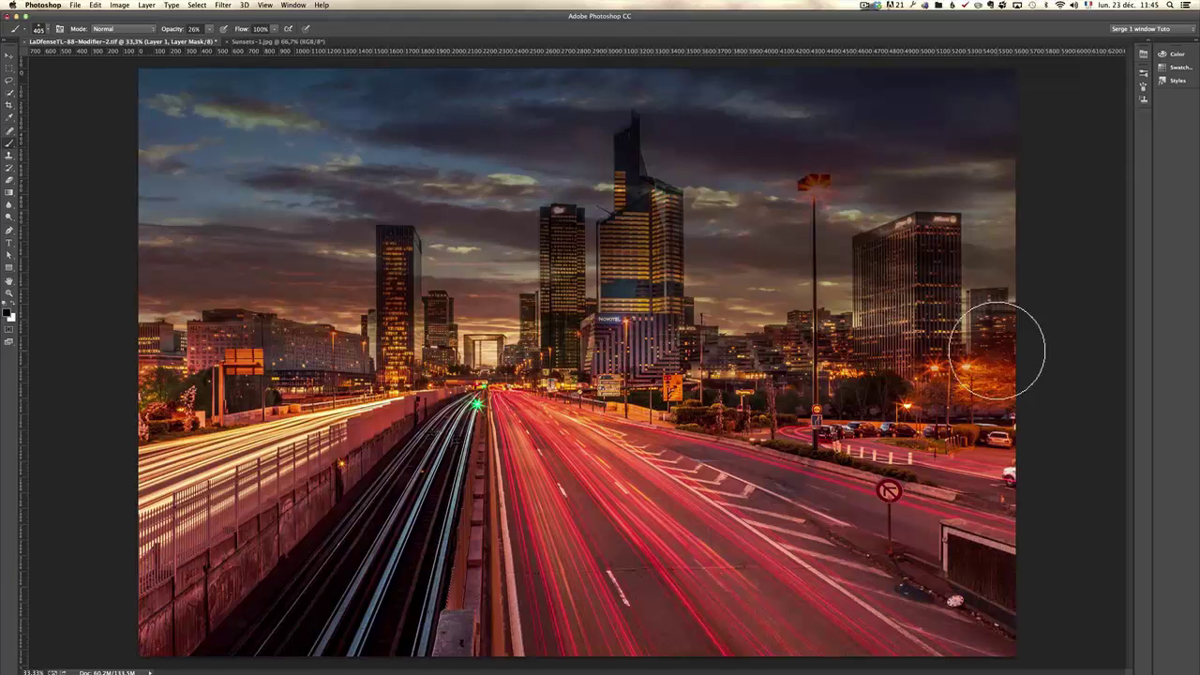
pyautogui.moveTo(997, 349)
pyautogui.mouseDown()
pyautogui.moveTo(890, 272)
pyautogui.moveTo(881, 392)
pyautogui.moveTo(893, 277)
pyautogui.moveTo(900, 305)
pyautogui.moveTo(921, 256)
pyautogui.moveTo(927, 368)
pyautogui.moveTo(913, 265)
pyautogui.moveTo(921, 371)
pyautogui.moveTo(883, 338)
pyautogui.moveTo(898, 378)
pyautogui.moveTo(880, 397)
pyautogui.moveTo(806, 349)
pyautogui.moveTo(744, 372)
pyautogui.mouseUp()
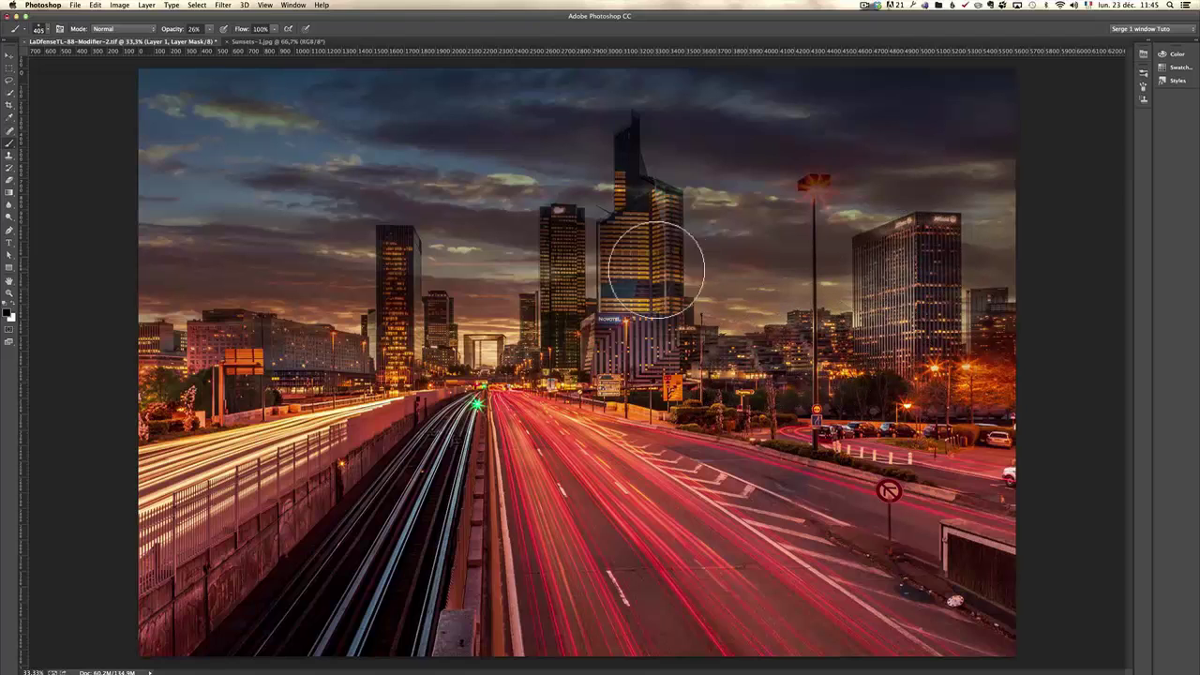
pyautogui.moveTo(657, 269); pyautogui.dragTo(460, 268)
pyautogui.press('z')
pyautogui.click(586, 307)
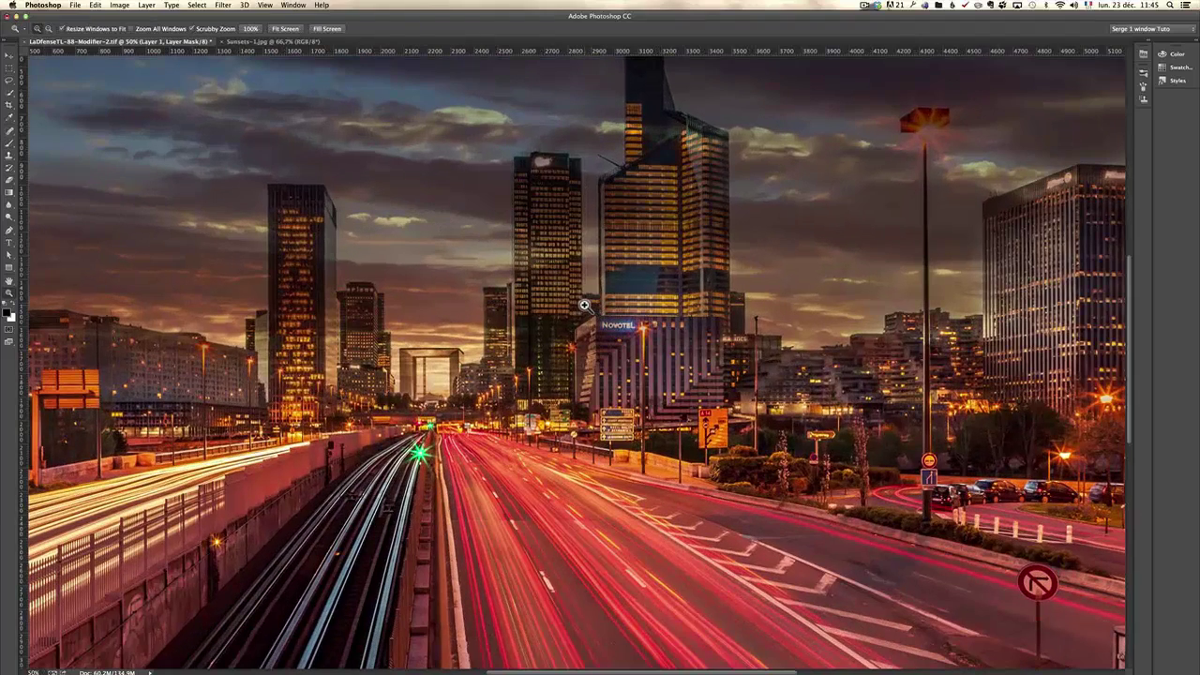
pyautogui.press('b')
pyautogui.moveTo(541, 228)
pyautogui.mouseDown()
pyautogui.moveTo(318, 269)
pyautogui.moveTo(299, 213)
pyautogui.moveTo(298, 387)
pyautogui.moveTo(299, 265)
pyautogui.moveTo(313, 448)
pyautogui.moveTo(345, 384)
pyautogui.moveTo(355, 323)
pyautogui.moveTo(366, 445)
pyautogui.mouseUp()
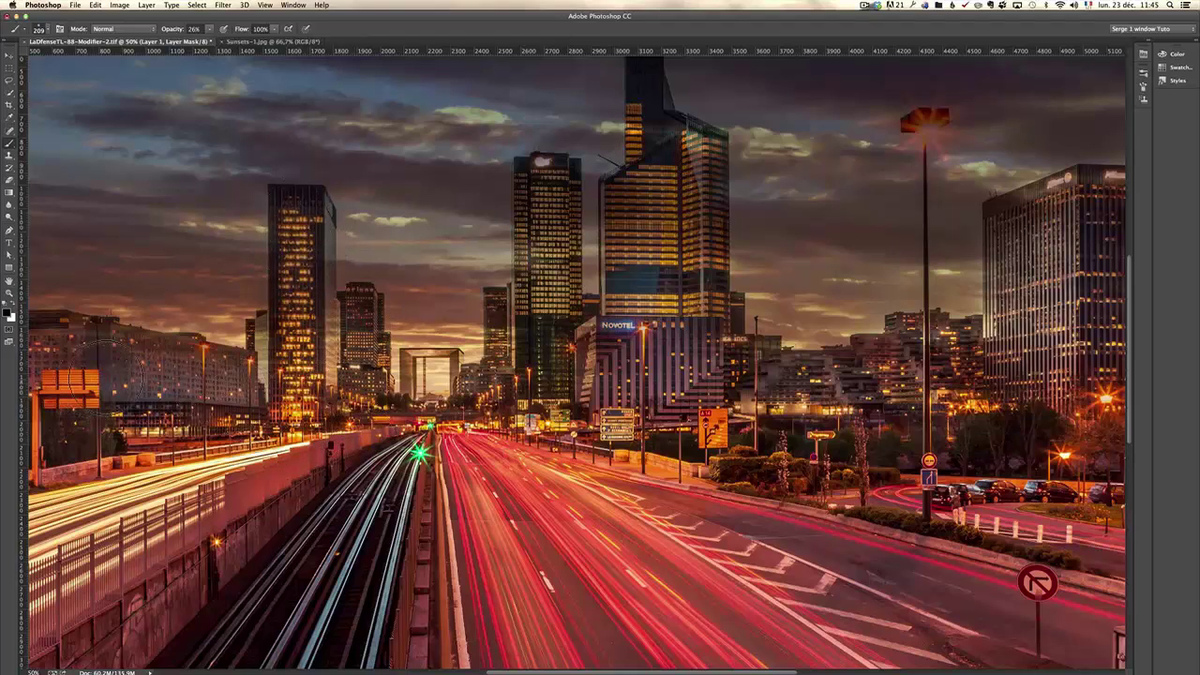
pyautogui.press('x')
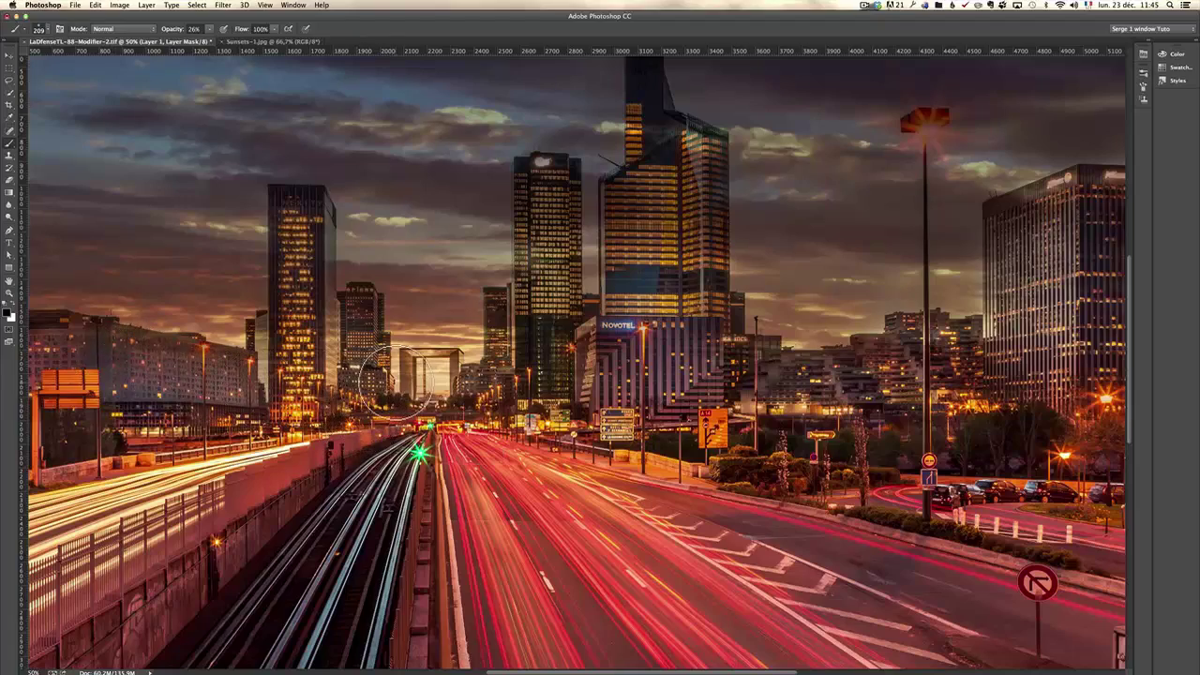
# Zoom to 100% on the Grande Arche area and size the brush to about 30-37 px
pyautogui.press('z')
pyautogui.click(410, 378)
pyautogui.click(410, 373)
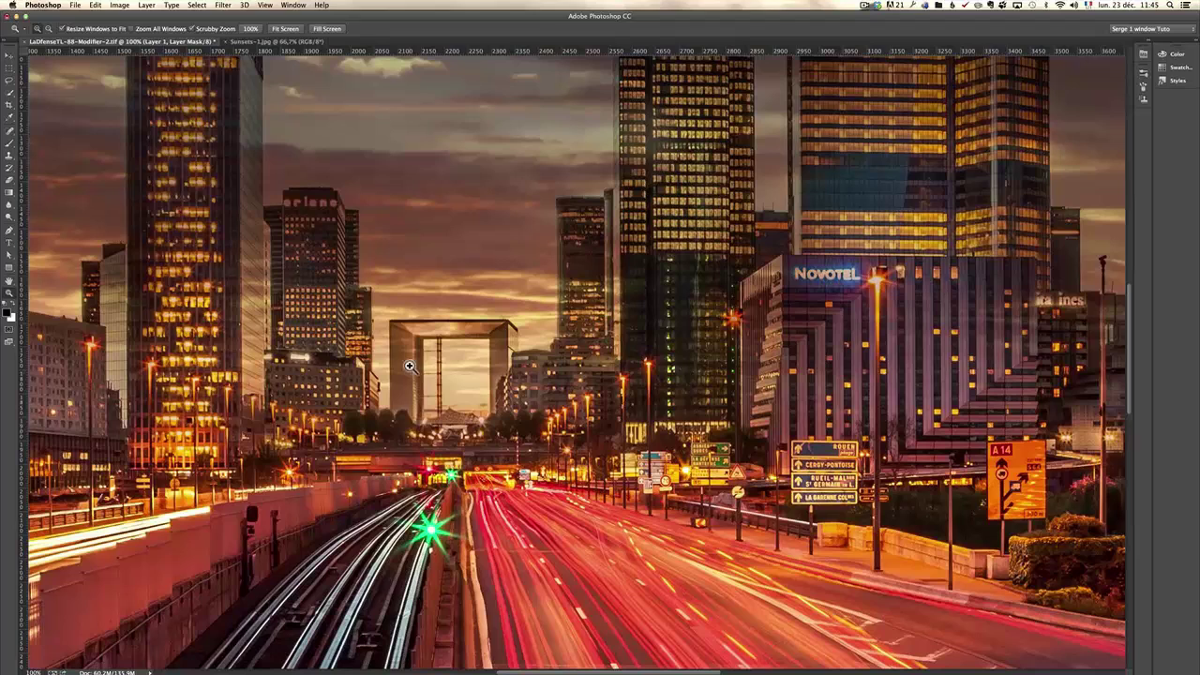
pyautogui.press('b')
pyautogui.moveTo(410, 375)
pyautogui.mouseDown()
pyautogui.moveTo(390, 394)
pyautogui.moveTo(405, 394)
pyautogui.mouseUp()
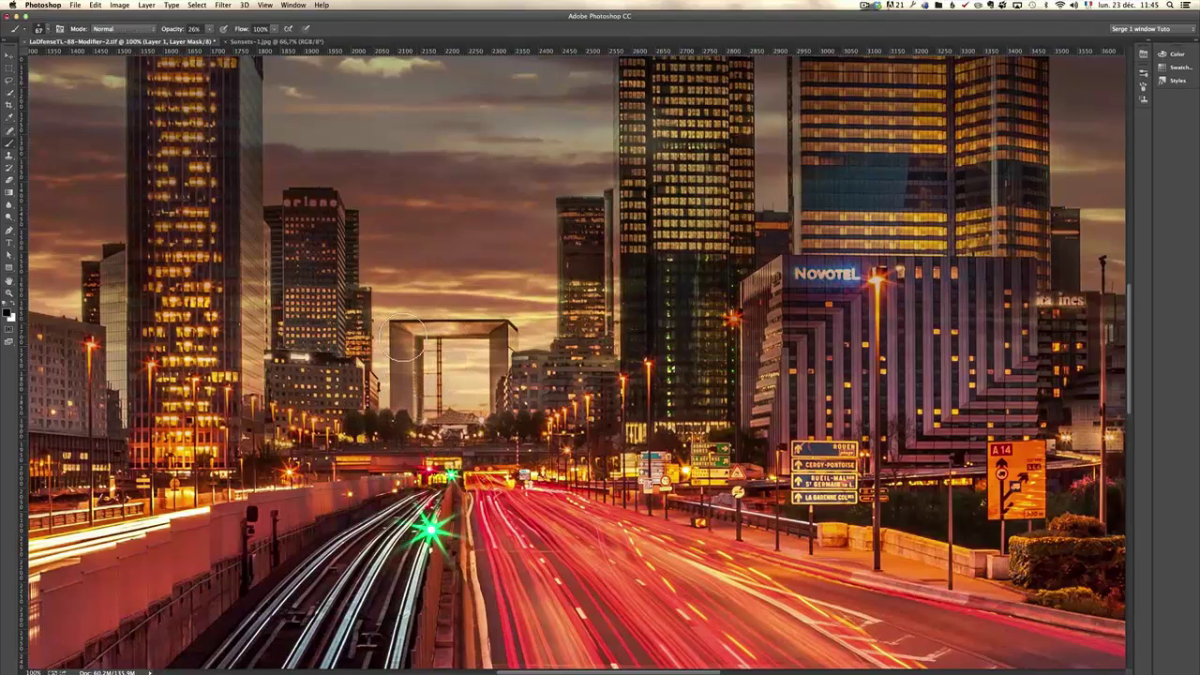
pyautogui.moveTo(465, 353)
pyautogui.mouseDown()
pyautogui.moveTo(454, 354)
pyautogui.moveTo(474, 332)
pyautogui.mouseUp()
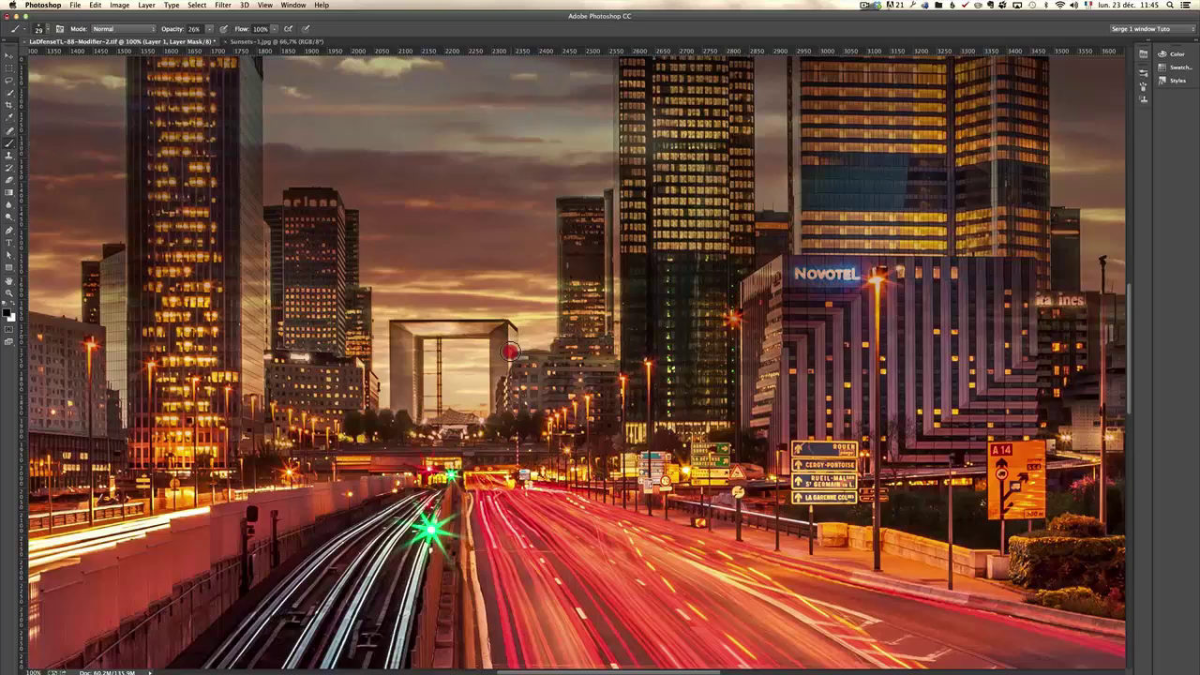
pyautogui.moveTo(581, 276); pyautogui.dragTo(589, 275)
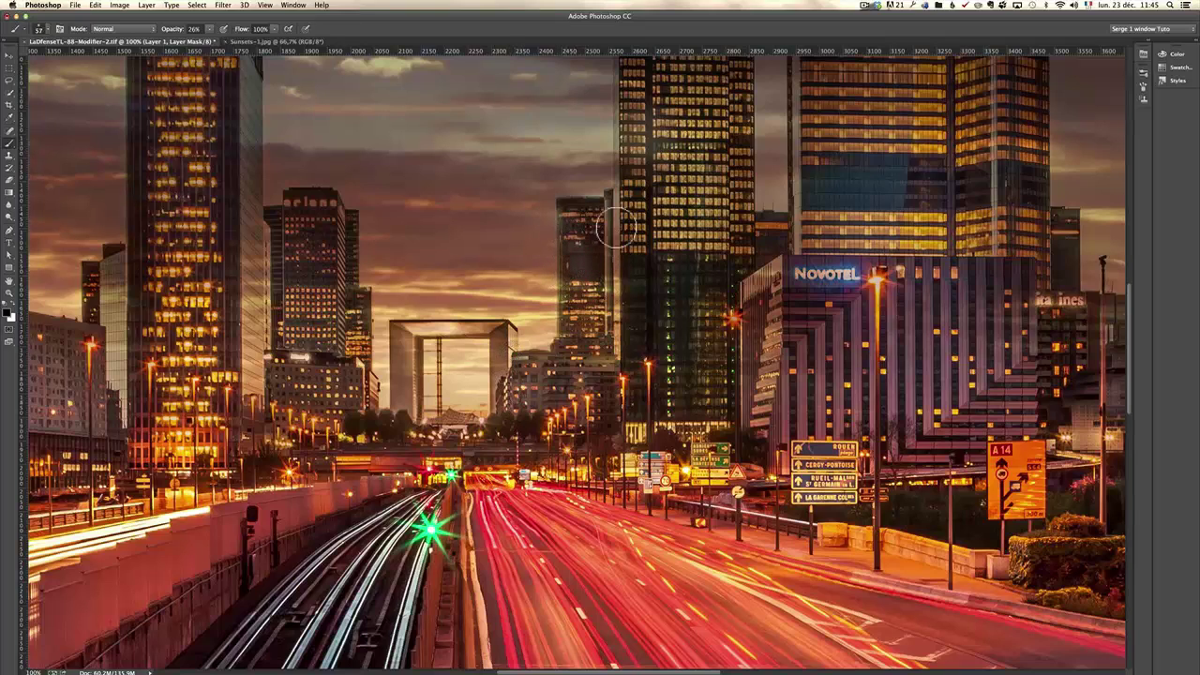
pyautogui.moveTo(622, 276); pyautogui.dragTo(623, 276)
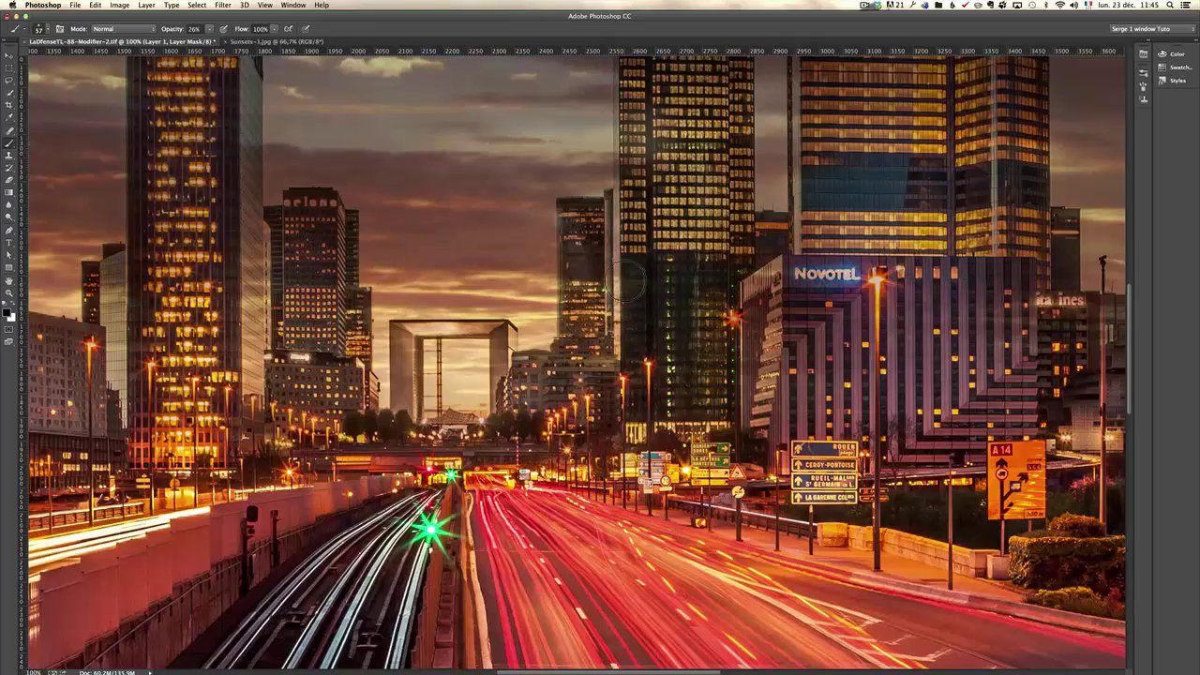
# Paint white on the mask along the tower edges to remove the bright halos
pyautogui.moveTo(677, 242); pyautogui.dragTo(730, 446)
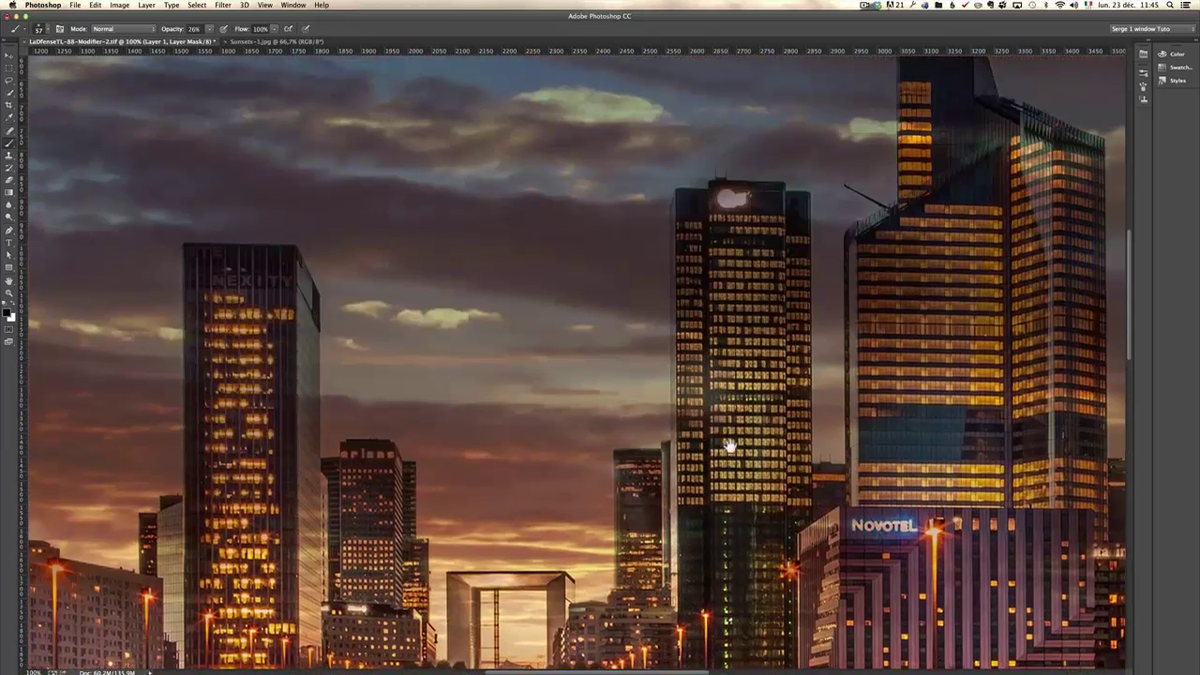
pyautogui.moveTo(670, 244); pyautogui.dragTo(691, 416)
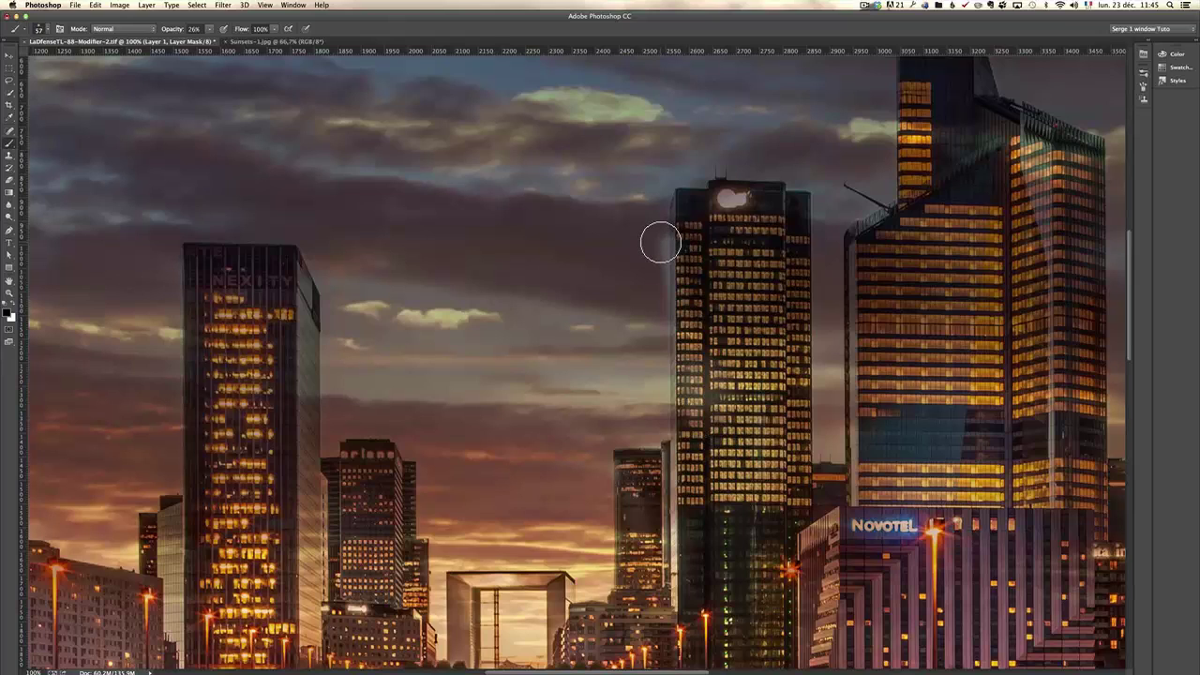
pyautogui.moveTo(667, 263); pyautogui.dragTo(682, 349)
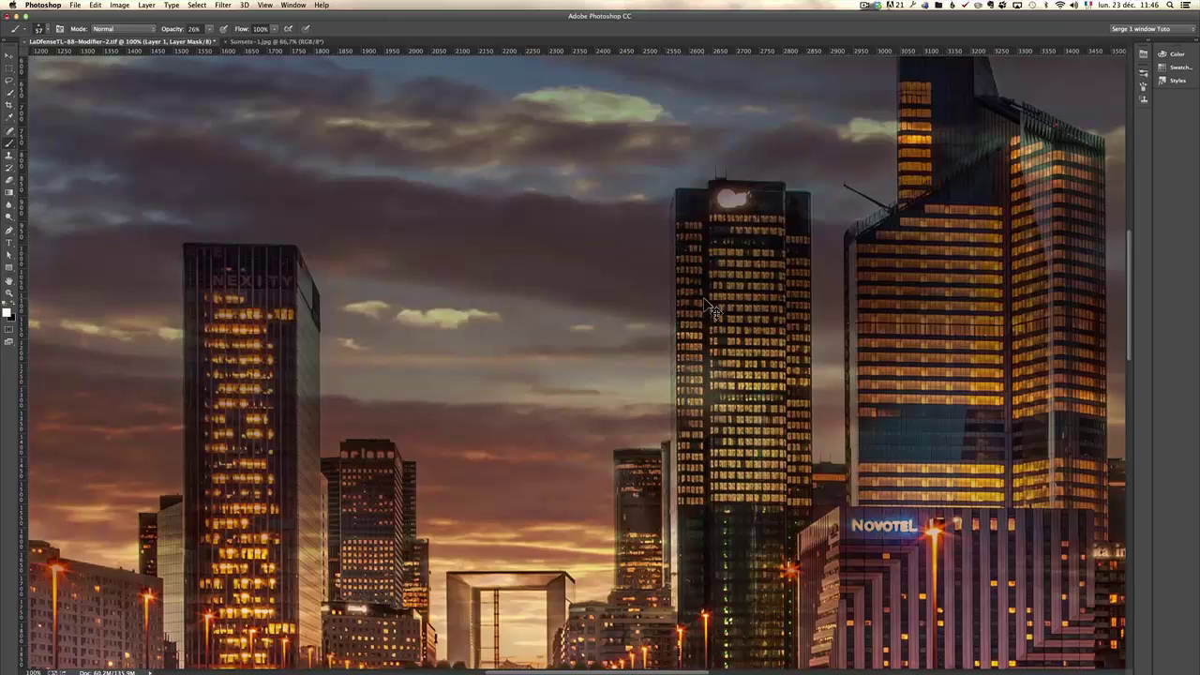
pyautogui.moveTo(683, 214)
pyautogui.mouseDown()
pyautogui.moveTo(703, 435)
pyautogui.moveTo(688, 415)
pyautogui.mouseUp()
pyautogui.moveTo(863, 258); pyautogui.dragTo(863, 407)
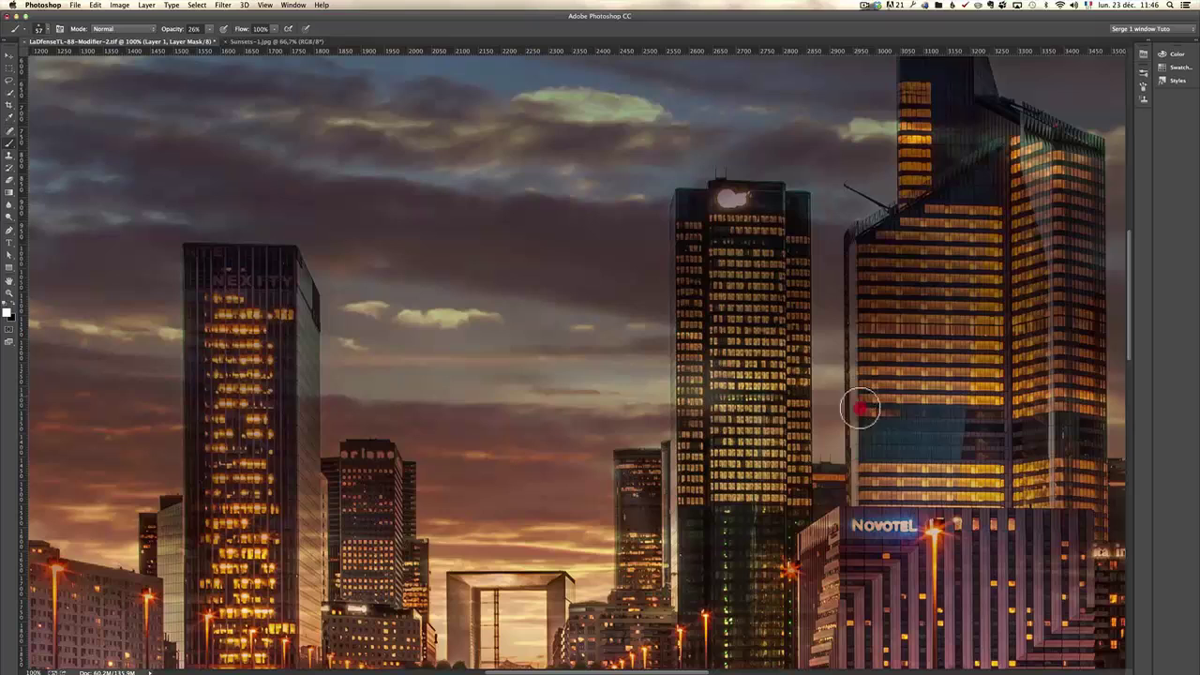
pyautogui.moveTo(367, 520)
pyautogui.mouseDown()
pyautogui.moveTo(364, 571)
pyautogui.moveTo(404, 582)
pyautogui.mouseUp()
# Zoom out to 33.3%, bring back the Layers panel, and lower Layer 1's opacity to 95%
pyautogui.press('z')
pyautogui.keyDown('alt'); pyautogui.click(626, 354); pyautogui.keyUp('alt')
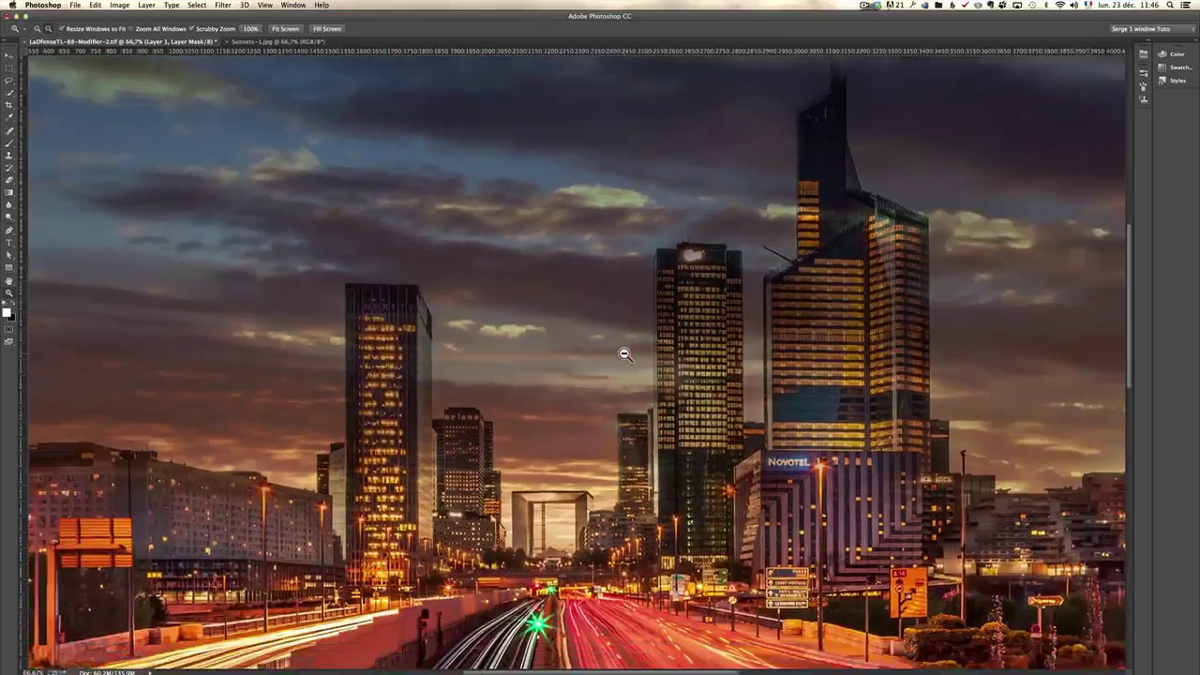
pyautogui.keyDown('alt'); pyautogui.click(626, 355); pyautogui.keyUp('alt')
pyautogui.keyDown('alt'); pyautogui.click(626, 374); pyautogui.keyUp('alt')
pyautogui.keyDown('alt'); pyautogui.click(627, 375); pyautogui.keyUp('alt')
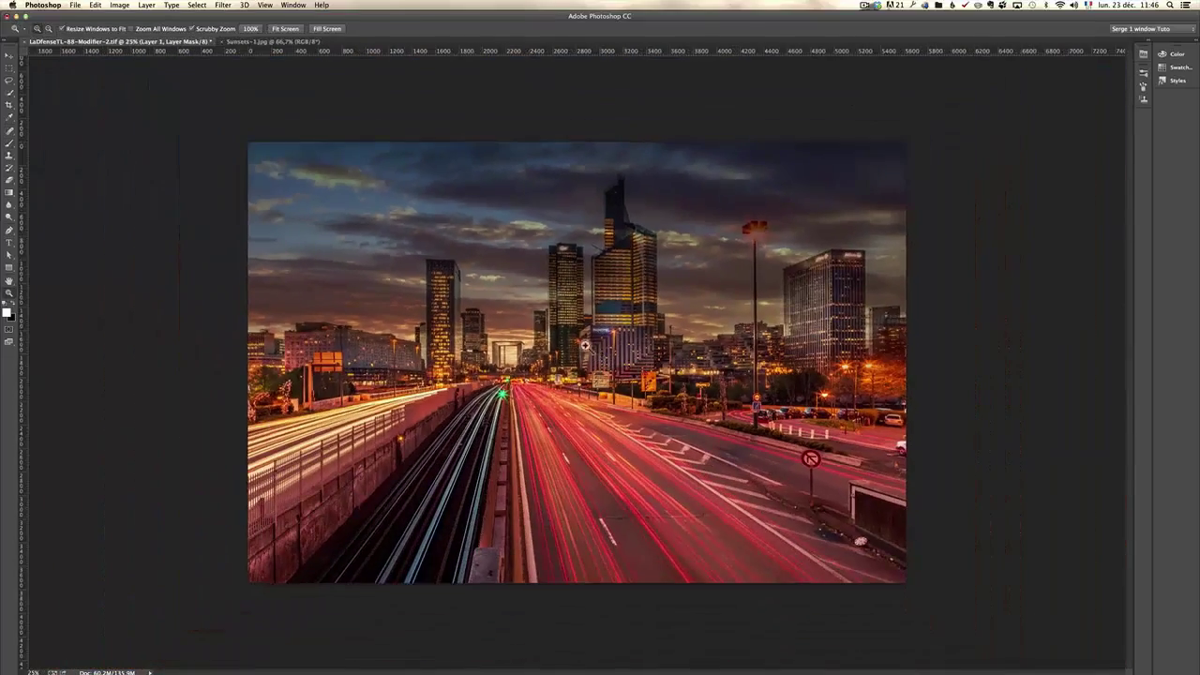
pyautogui.click(443, 274)
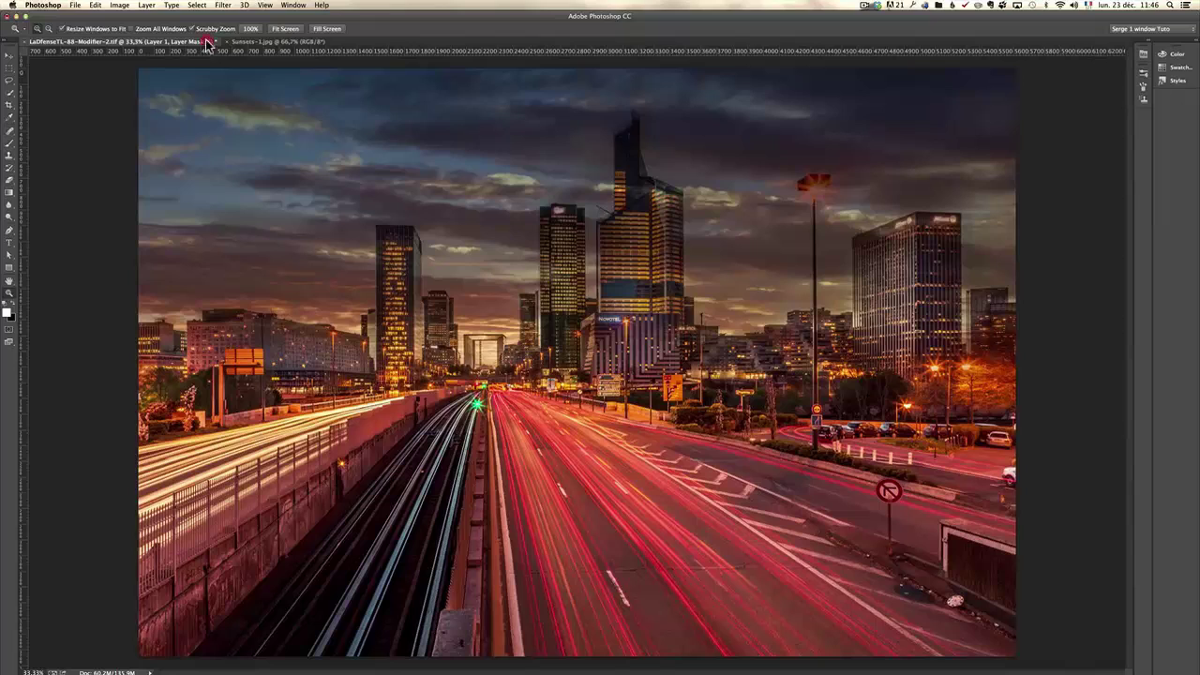
pyautogui.press('F7')
pyautogui.moveTo(129, 75); pyautogui.dragTo(161, 73)
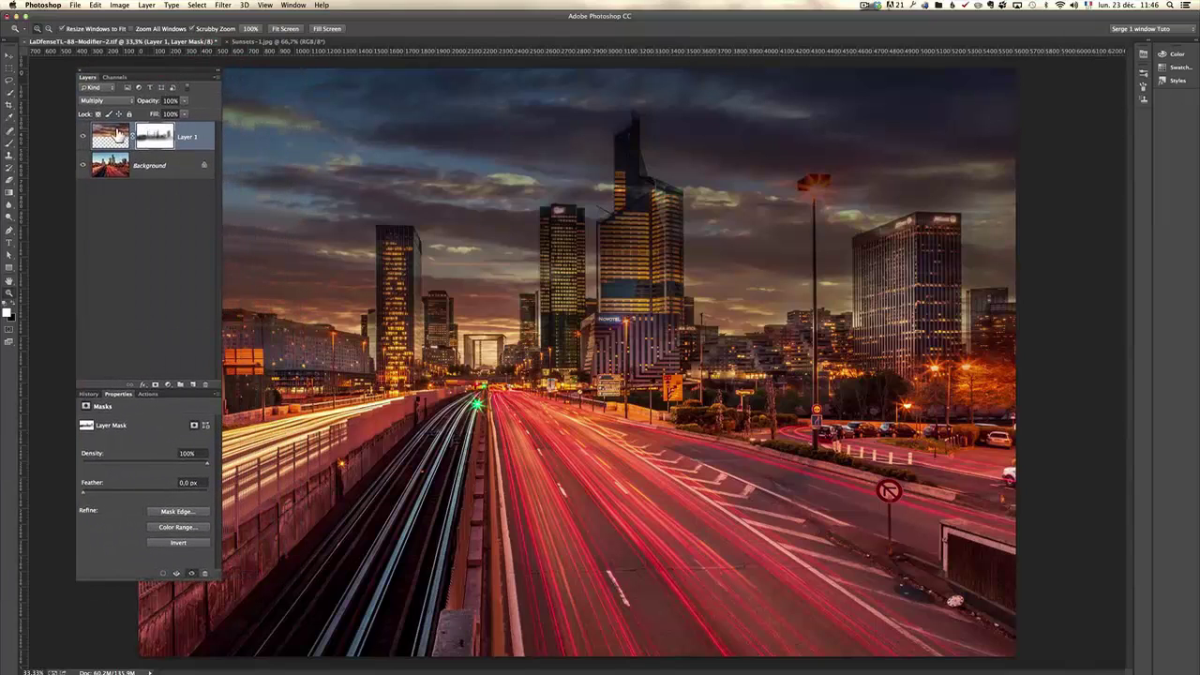
pyautogui.moveTo(151, 106)
pyautogui.mouseDown()
pyautogui.moveTo(137, 104)
pyautogui.moveTo(148, 105)
pyautogui.mouseUp()
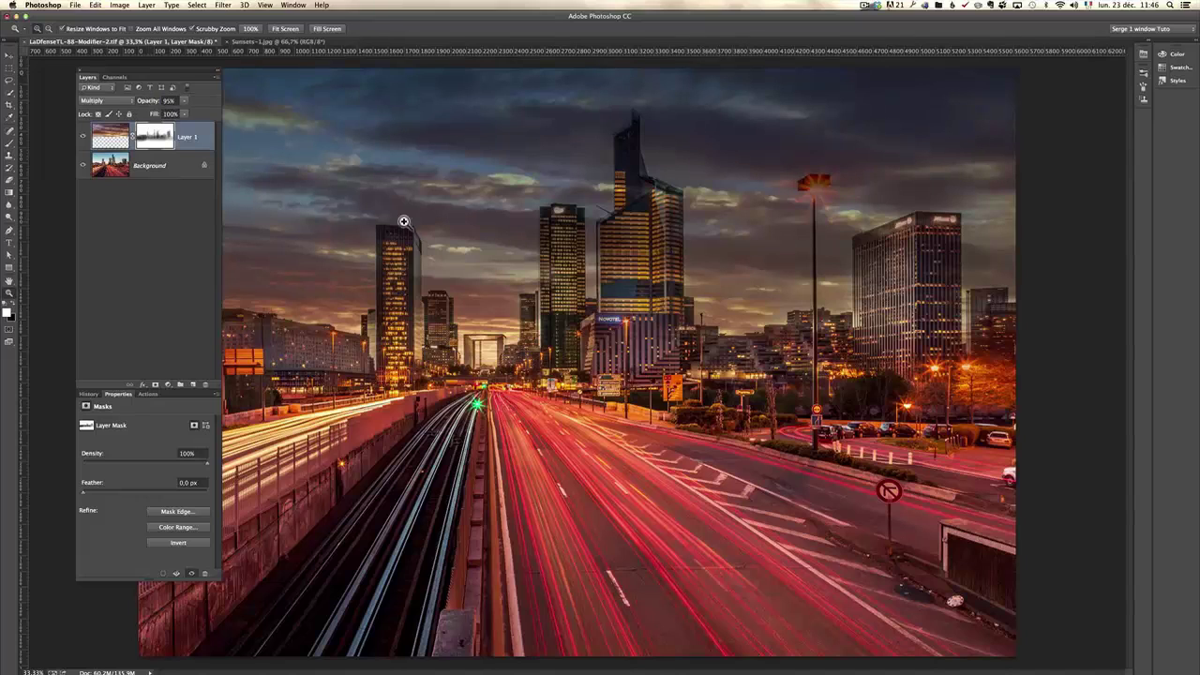
pyautogui.moveTo(161, 73); pyautogui.dragTo(74, 73)
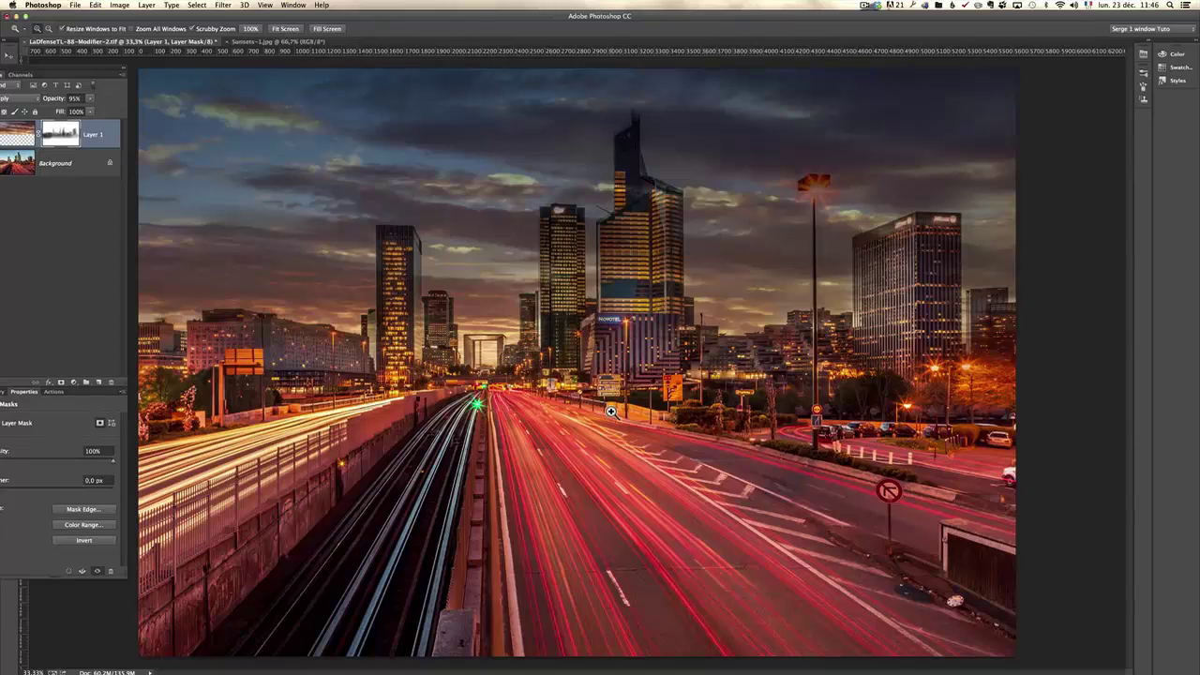
# Close all images with File > Close All, agreeing to save, then cancel the Save As dialog
pyautogui.click(77, 6)
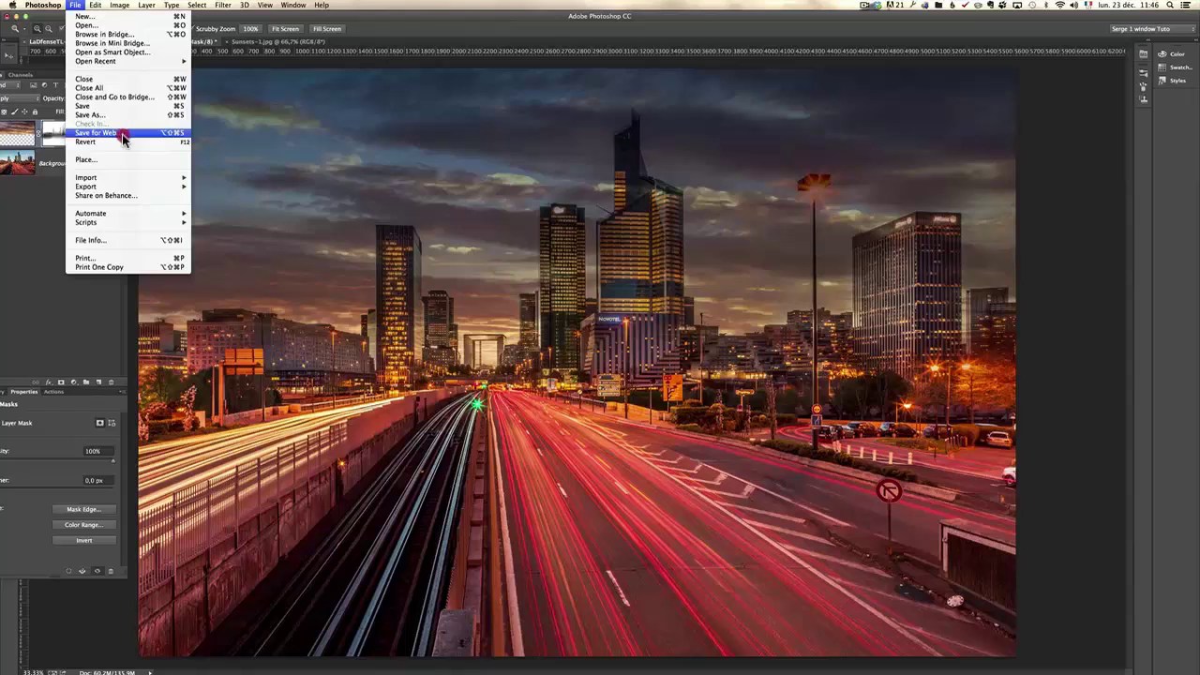
pyautogui.click(121, 87)
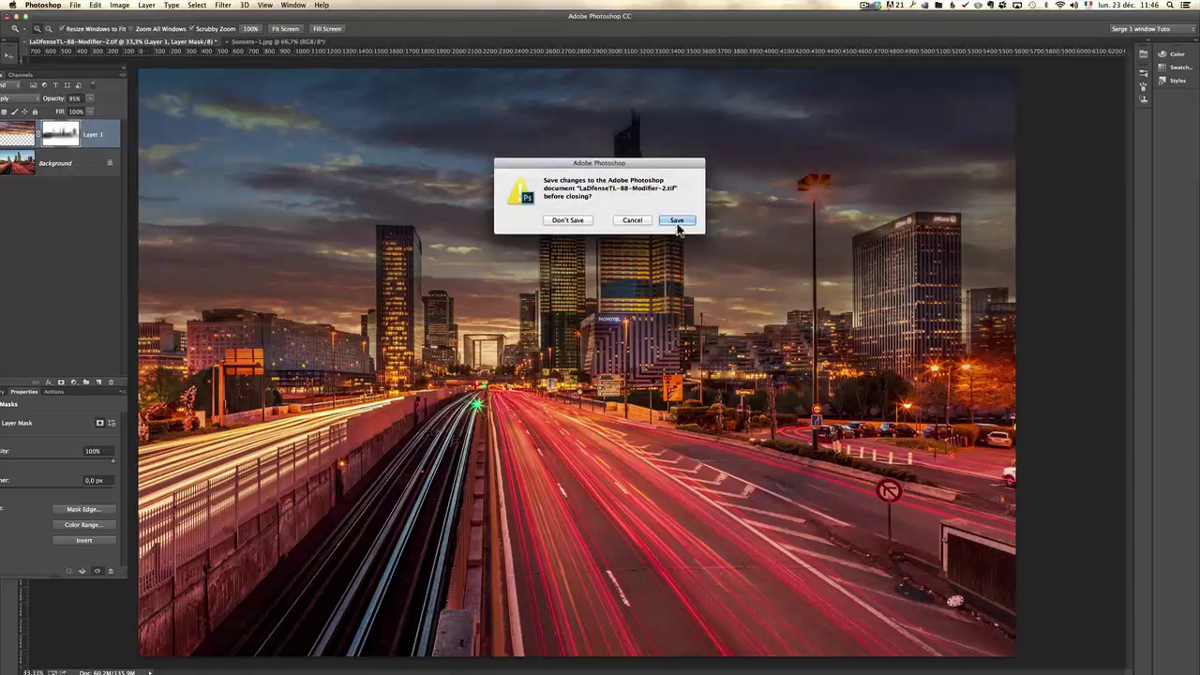
pyautogui.click(691, 221)
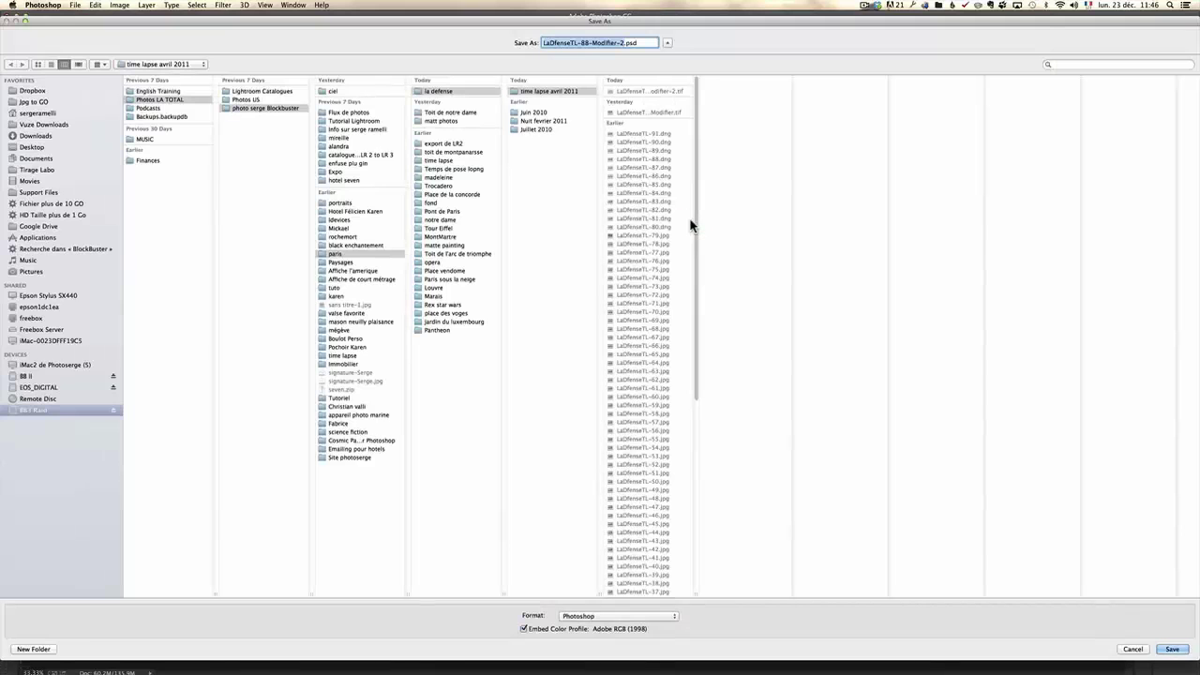
pyautogui.click(1134, 649)
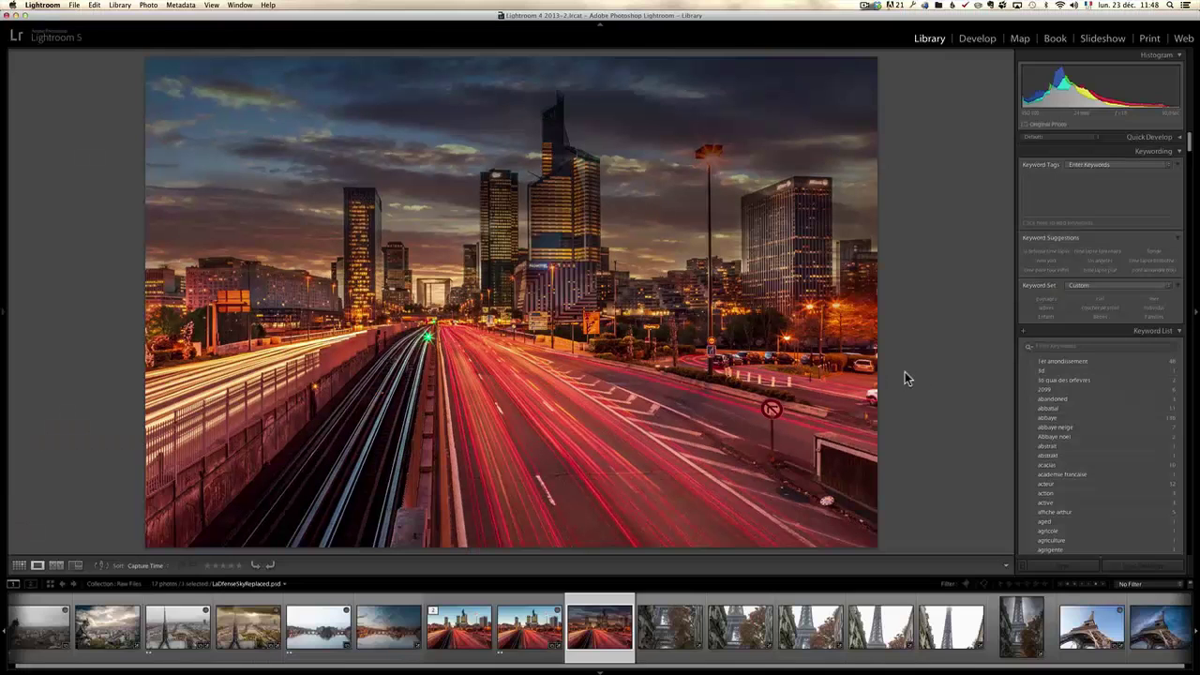
# In the Develop module's Basic panel, raise the composite's Shadows to +48
pyautogui.click(980, 39)
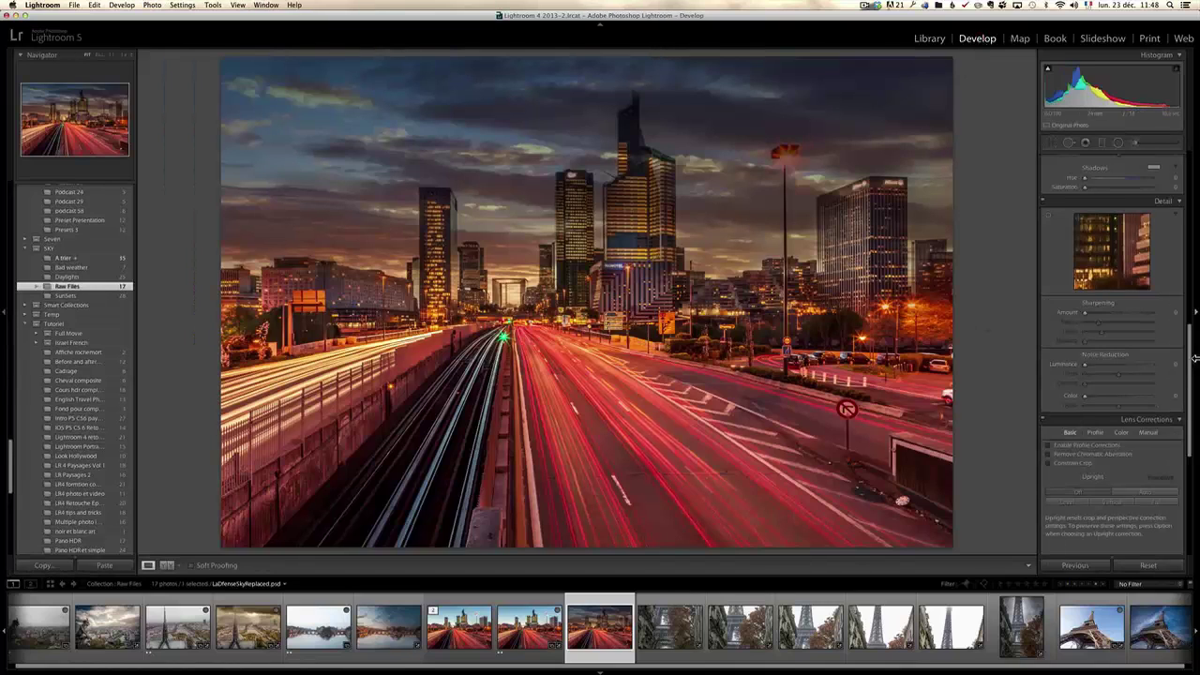
pyautogui.scroll(5, 1194, 269)
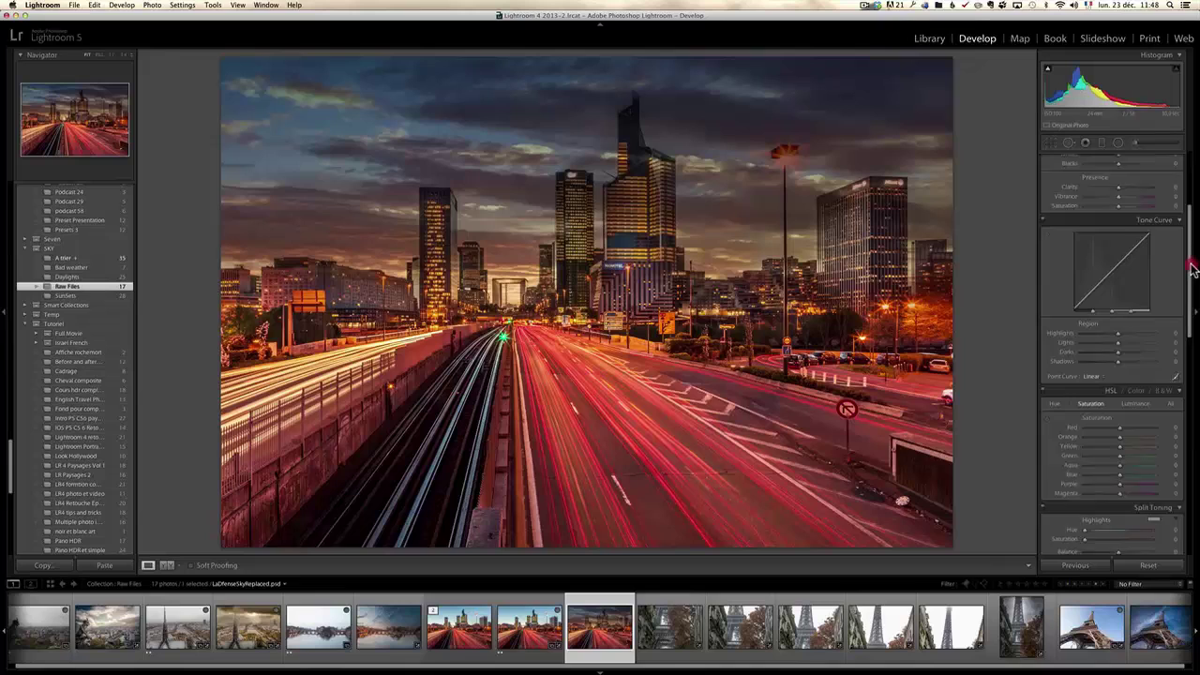
pyautogui.scroll(5, 1189, 225)
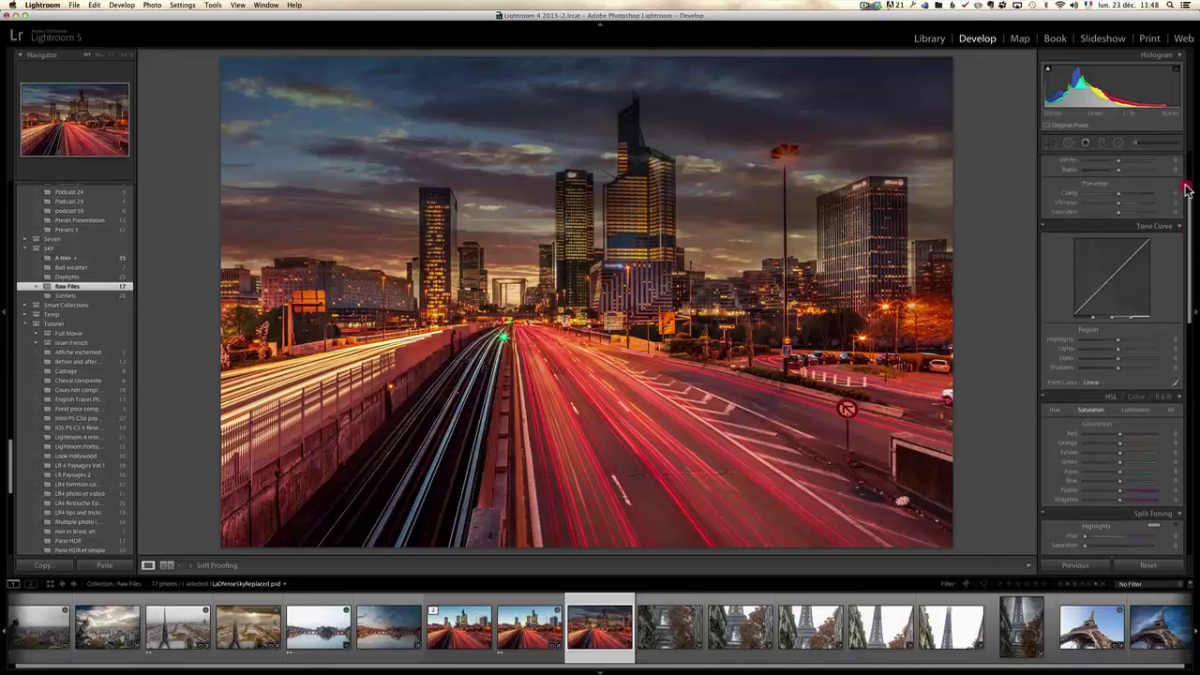
pyautogui.moveTo(1118, 266); pyautogui.dragTo(1131, 243)
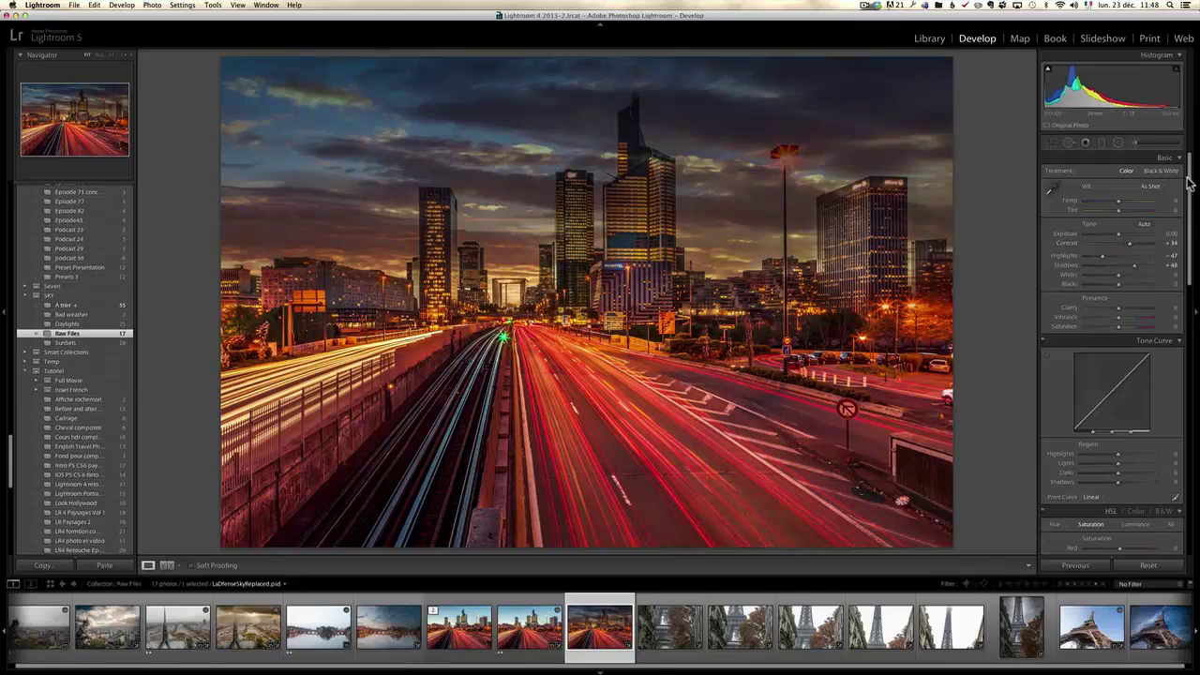
# Add a cleared graduated filter fading up from the bottom at about -1.06 exposure
pyautogui.click(1102, 142)
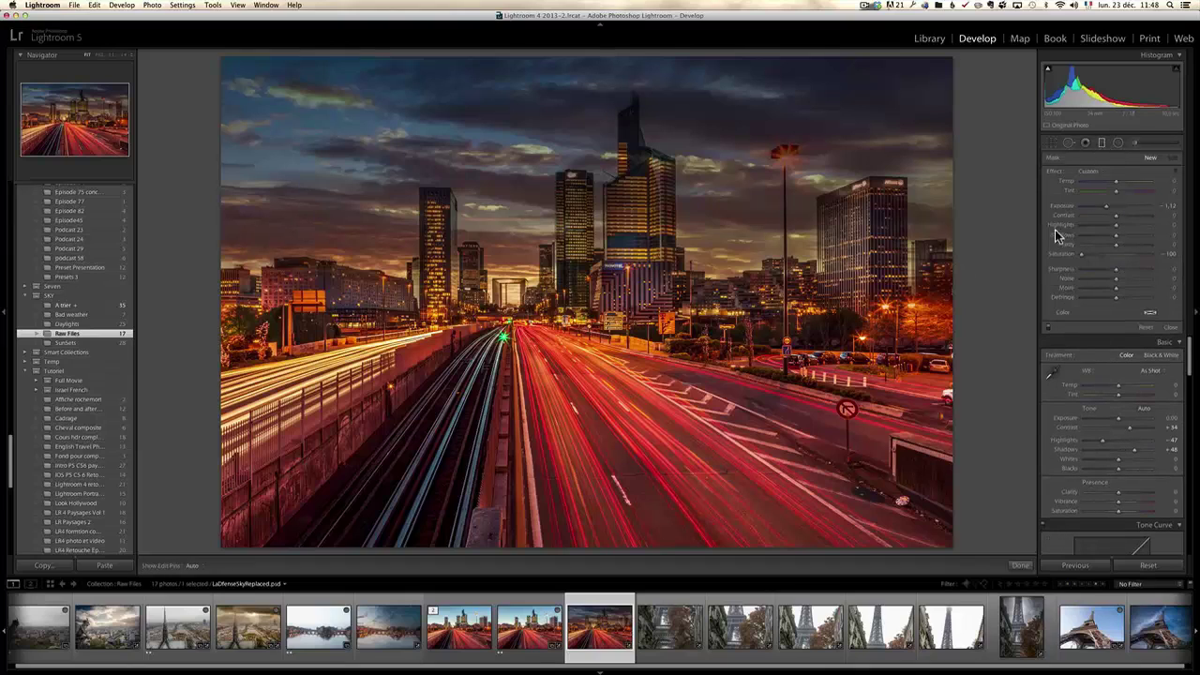
pyautogui.press('alt')
pyautogui.keyDown('alt'); pyautogui.click(1057, 172); pyautogui.keyUp('alt')
pyautogui.moveTo(1115, 207); pyautogui.dragTo(1109, 210)
pyautogui.moveTo(616, 497); pyautogui.dragTo(617, 273)
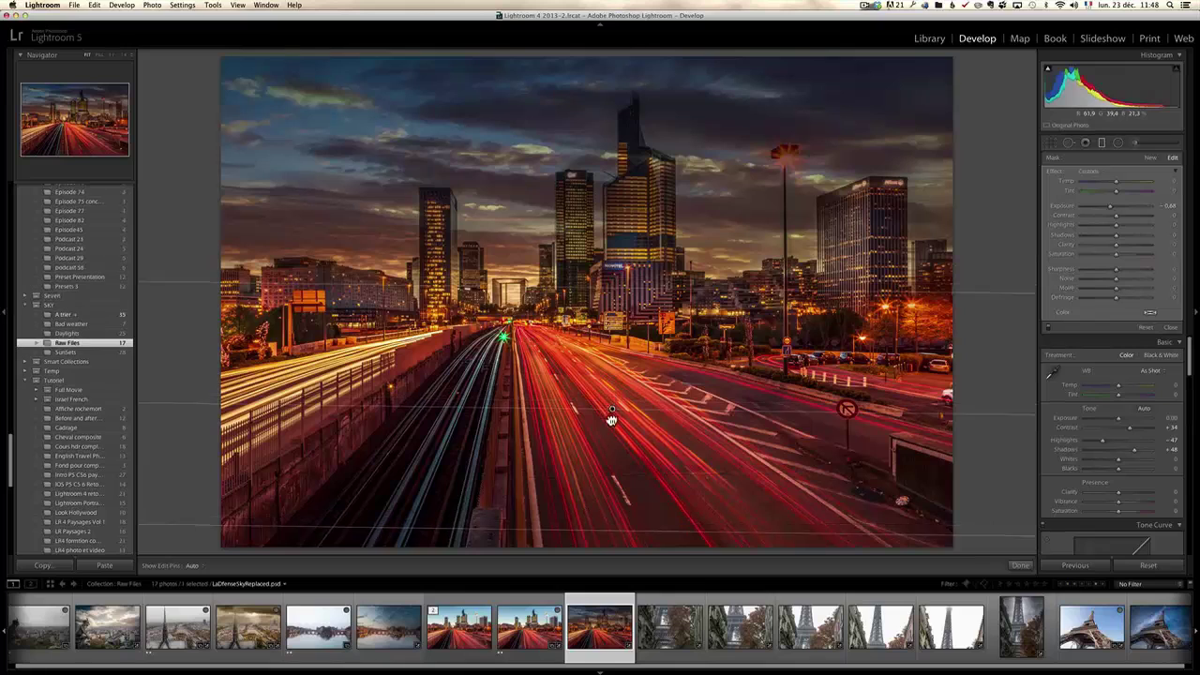
pyautogui.moveTo(1112, 206); pyautogui.dragTo(1107, 207)
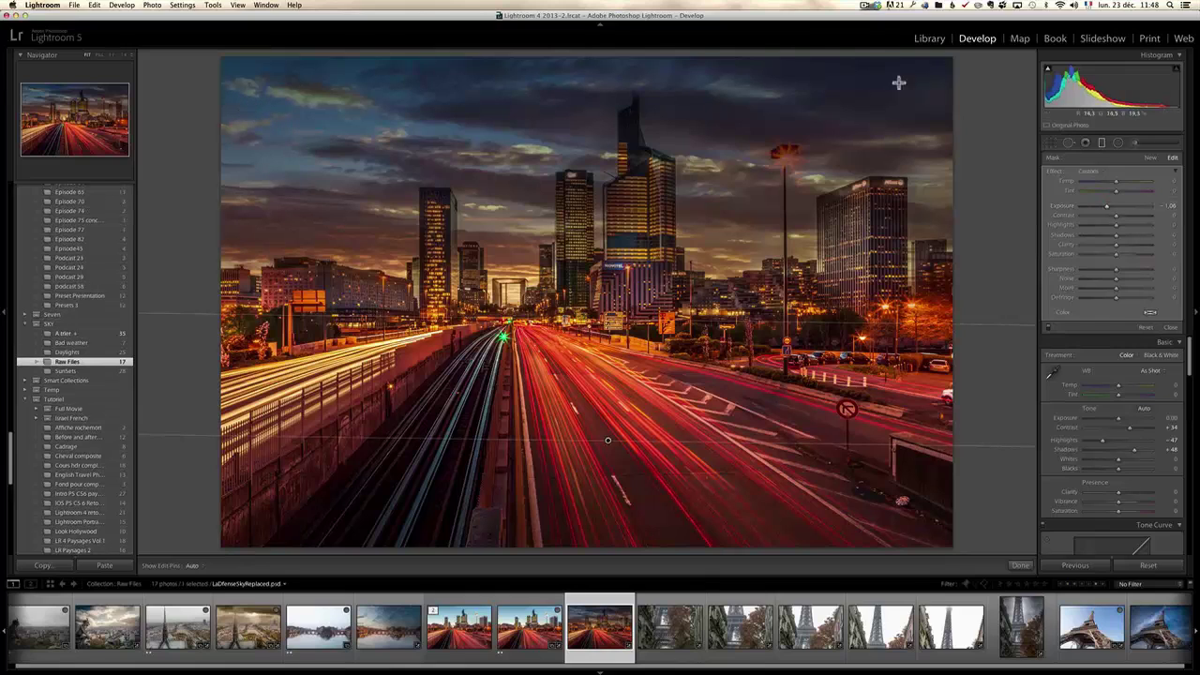
pyautogui.click(1171, 327)
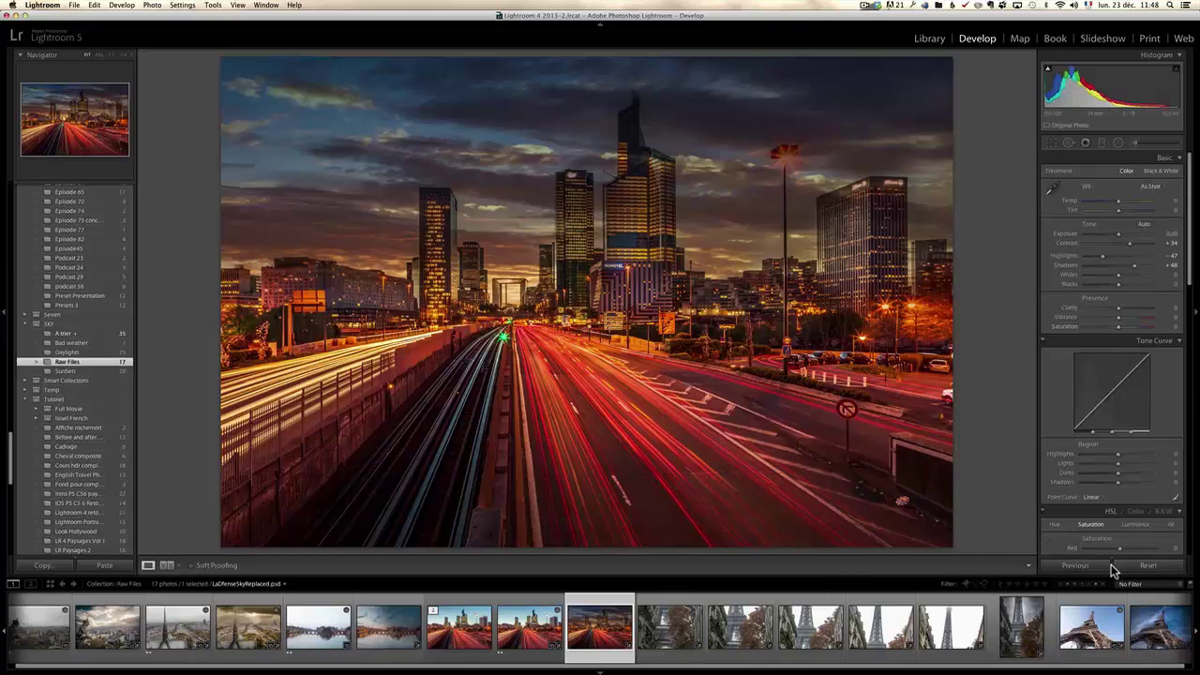
# Reset the raw La Défense shot to Adobe defaults, then reopen the sky-replaced composite
pyautogui.click(473, 640)
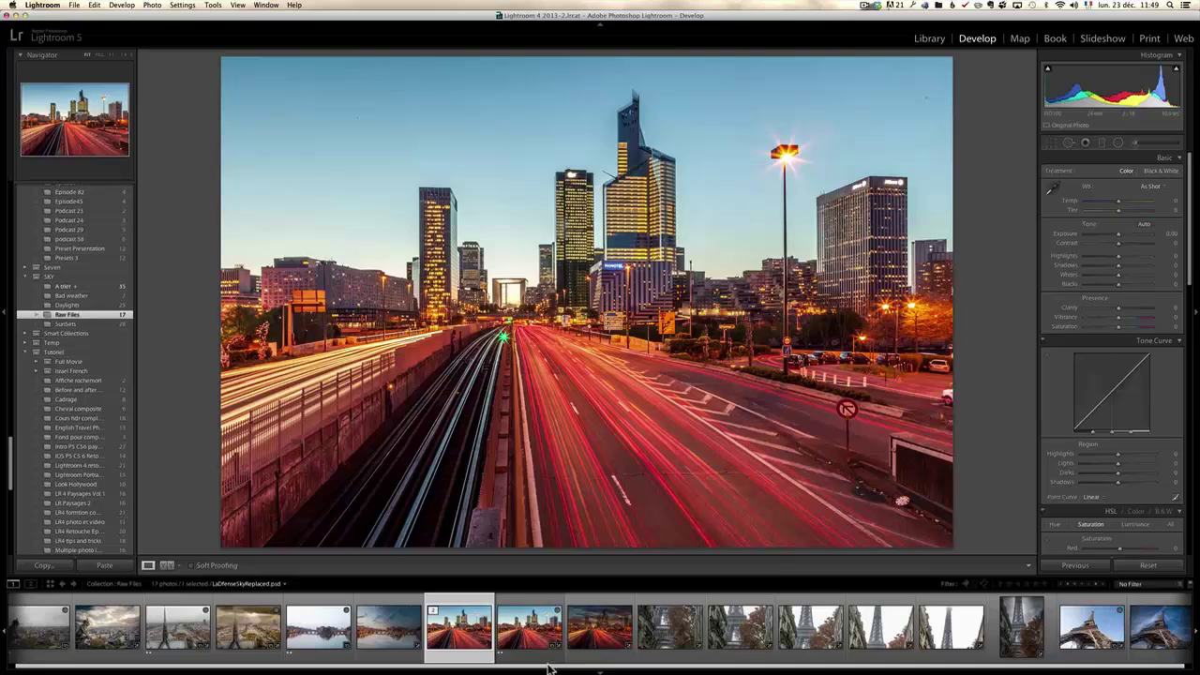
pyautogui.click(527, 647)
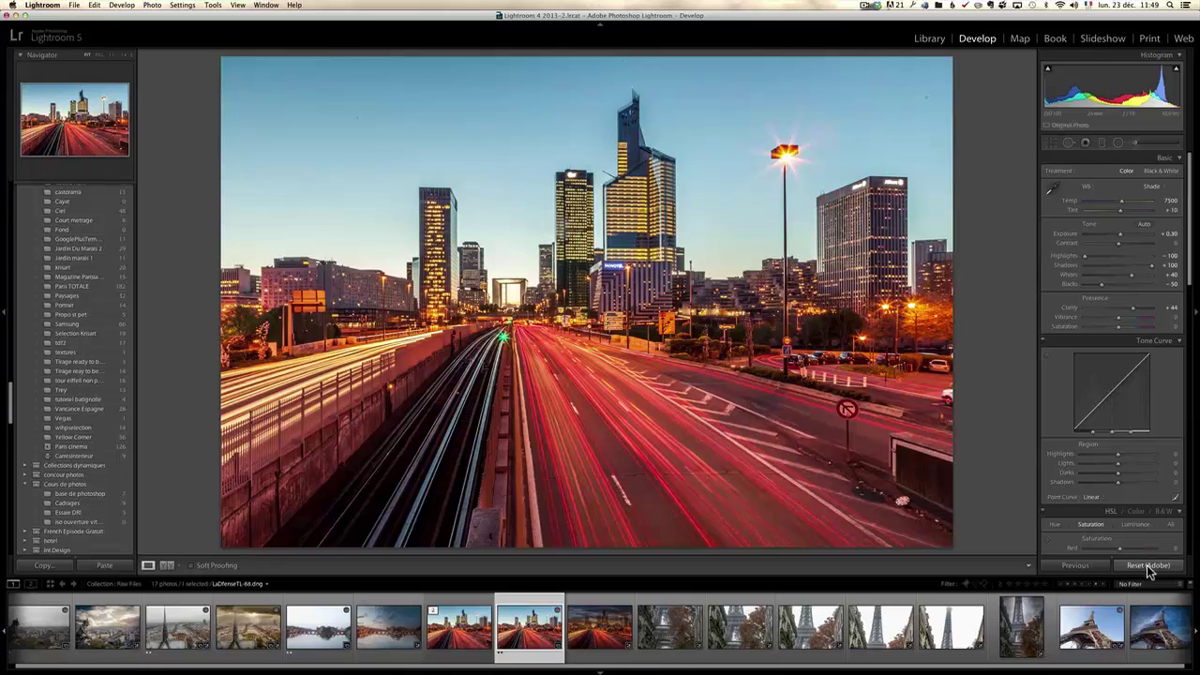
pyautogui.click(1147, 565)
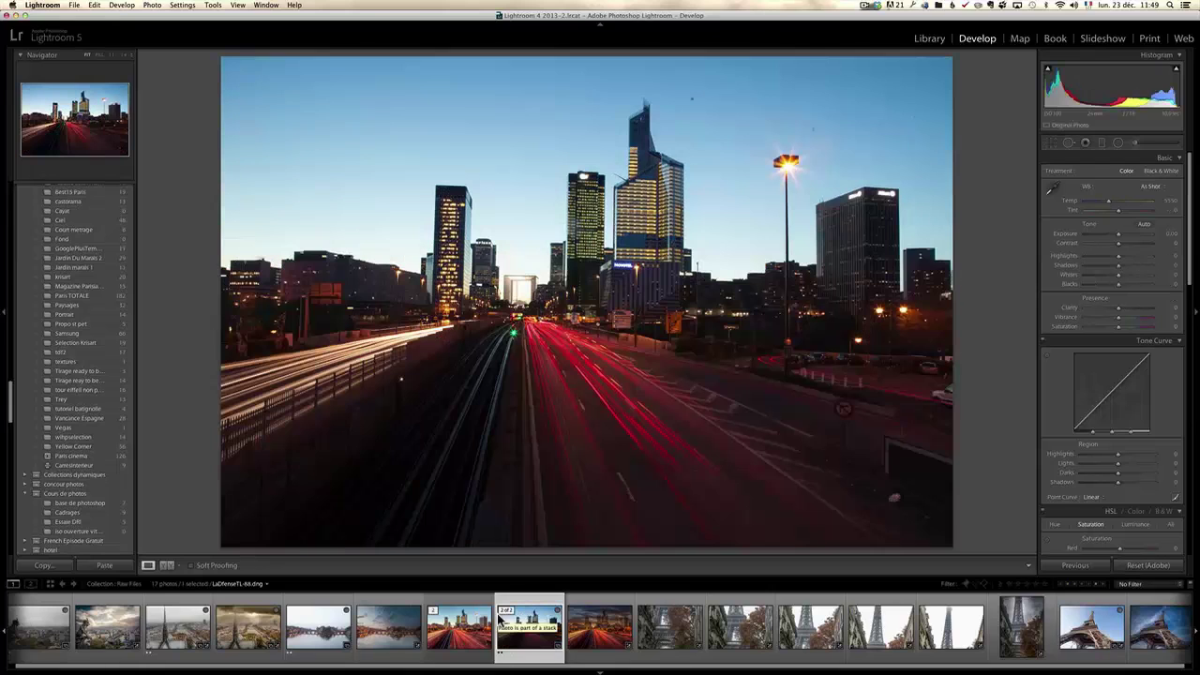
pyautogui.click(600, 627)
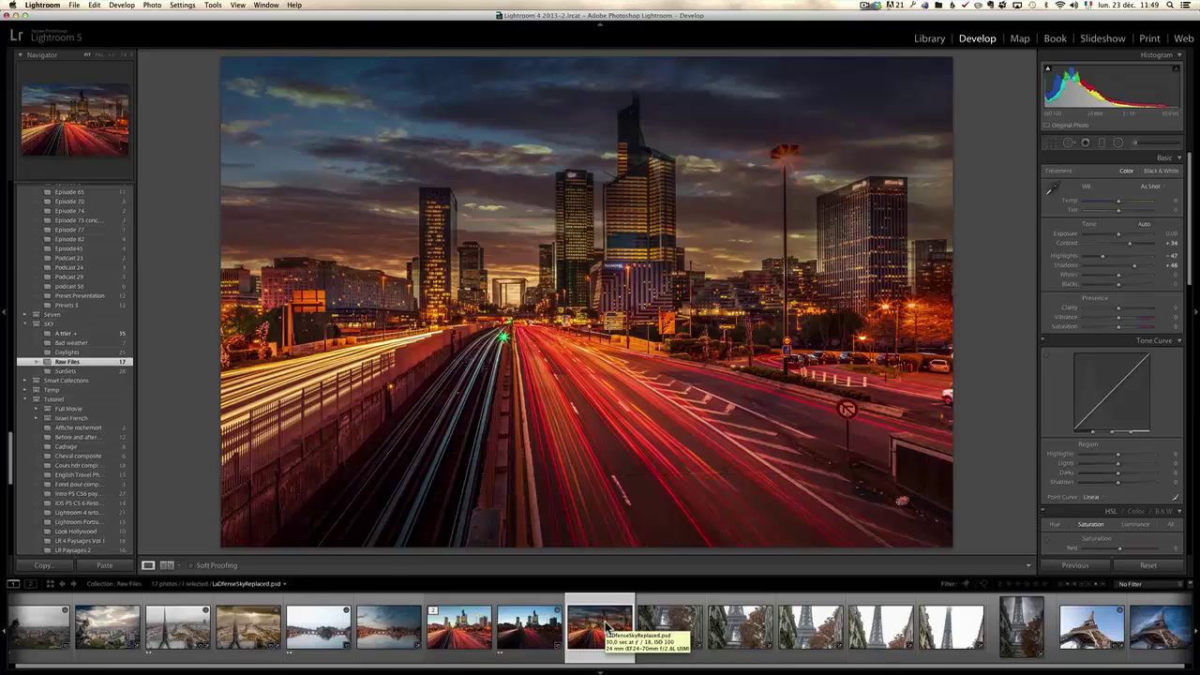
# Browse the Bad weather, Daylights and Sunsets sky collections, ending back in Raw Files
pyautogui.click(99, 343)
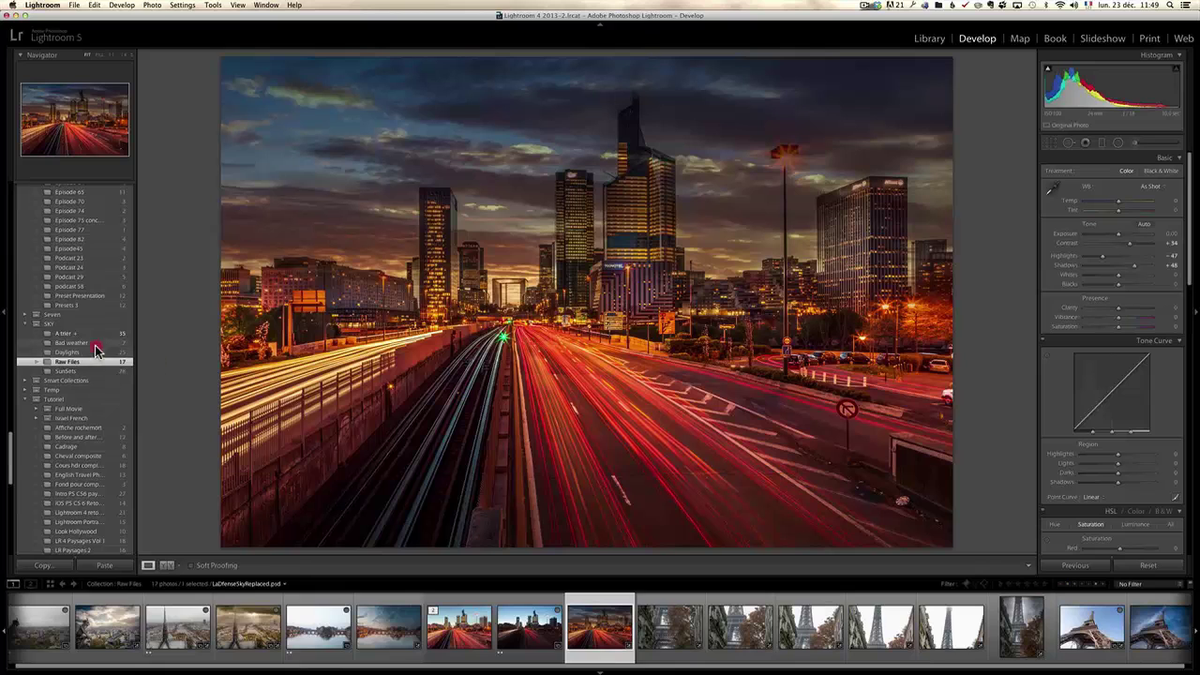
pyautogui.scroll(-2, 97, 345)
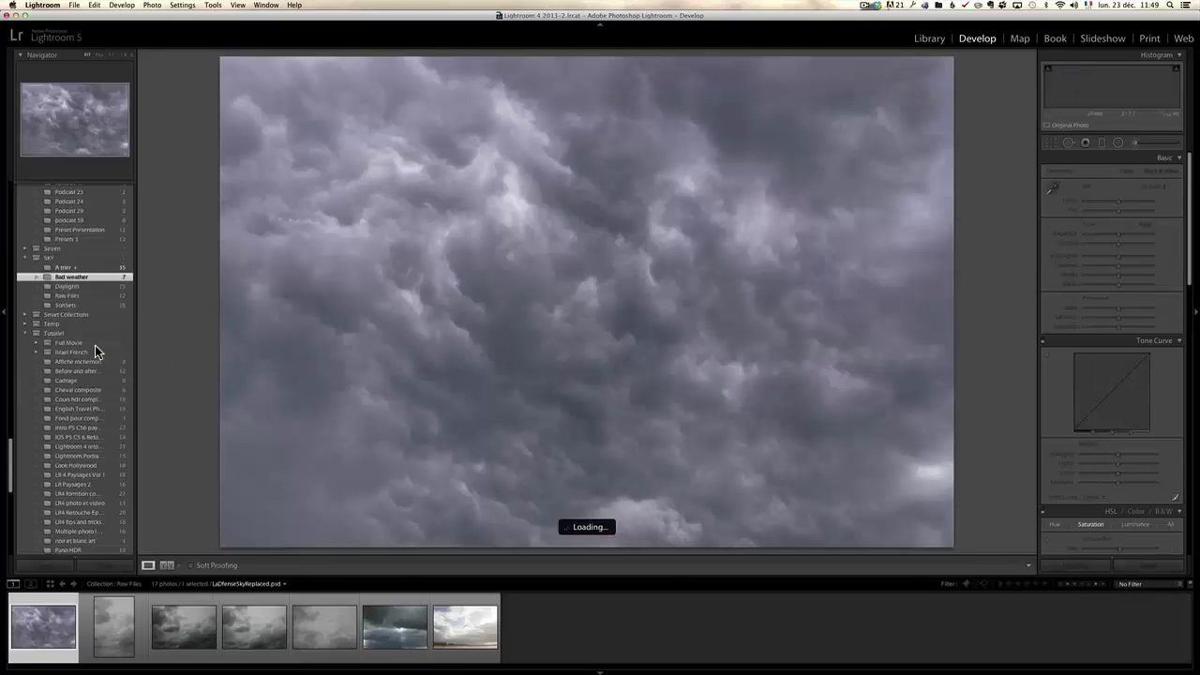
pyautogui.click(89, 285)
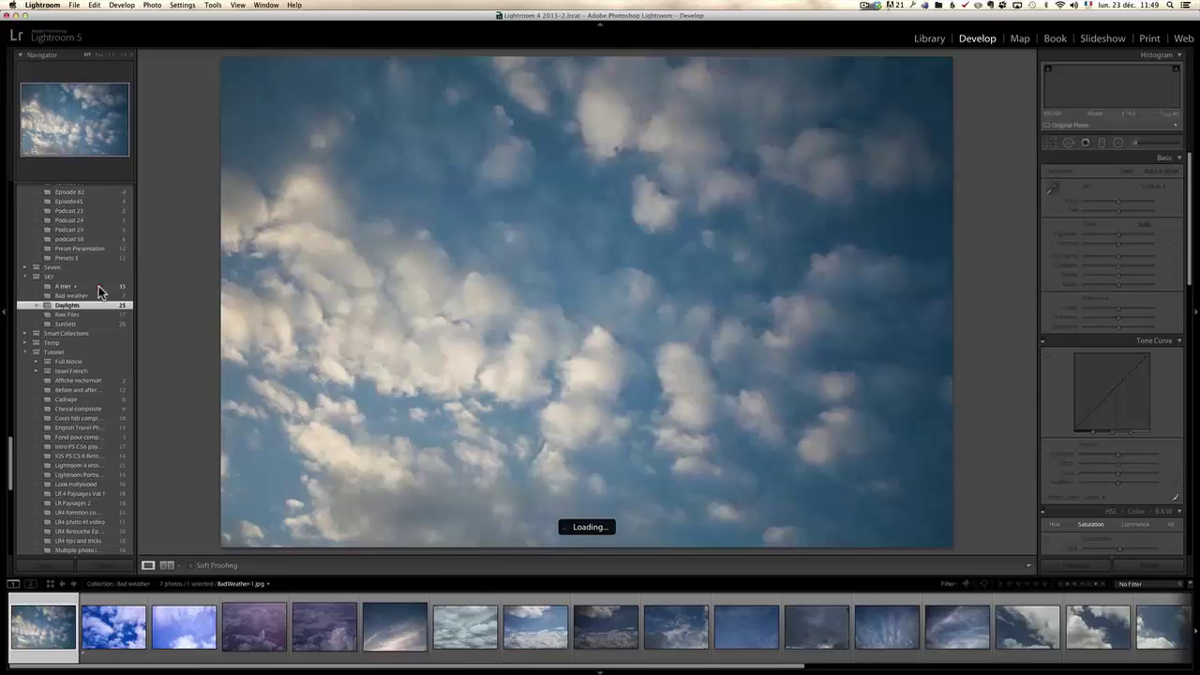
pyautogui.click(99, 323)
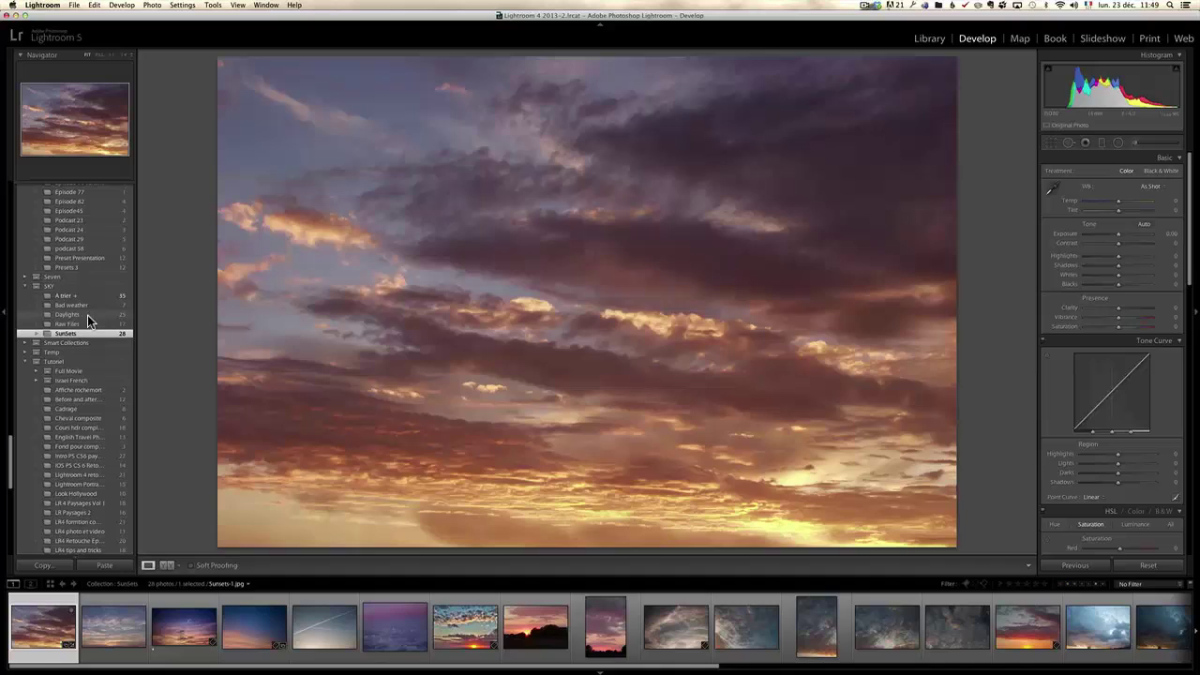
pyautogui.click(87, 315)
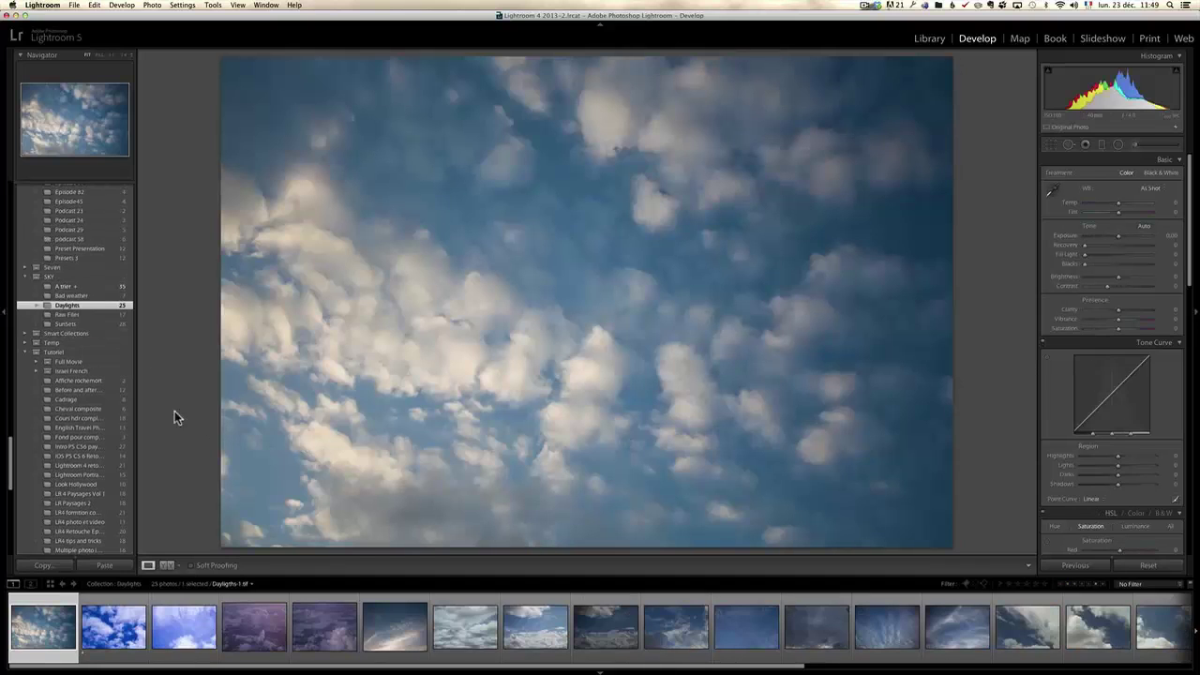
pyautogui.click(89, 314)
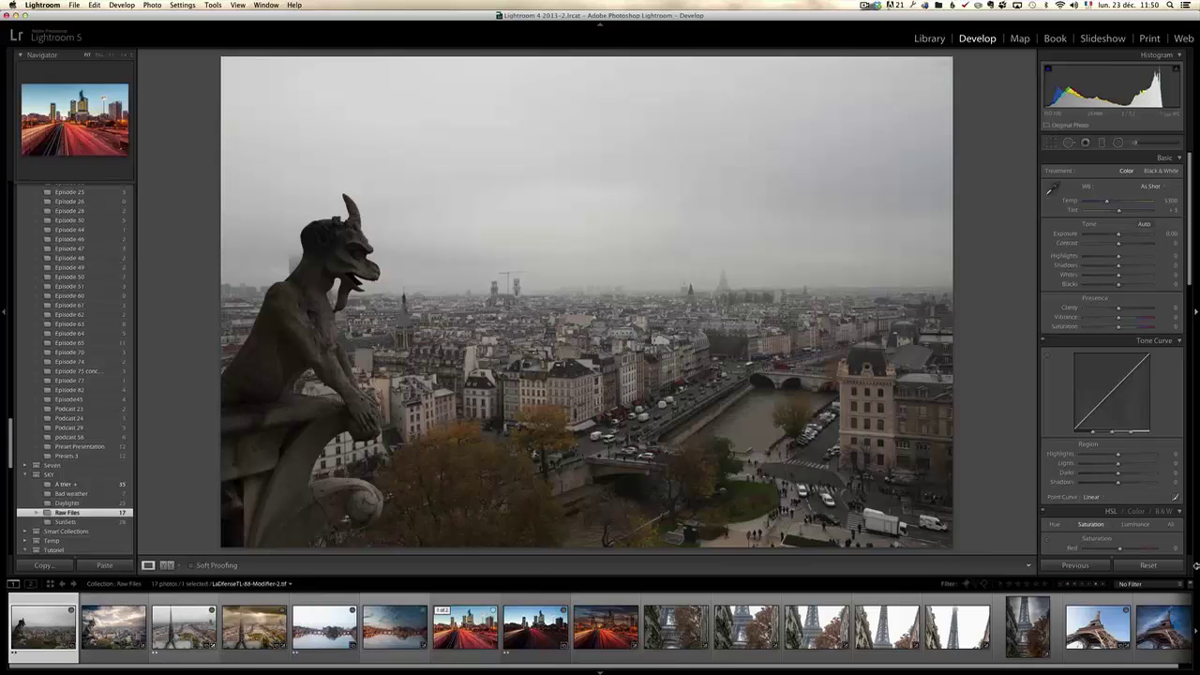
# Compare before/afters of the gargoyle, Notre-Dame spire, Pont Neuf and La Défense photos
pyautogui.click(108, 634)
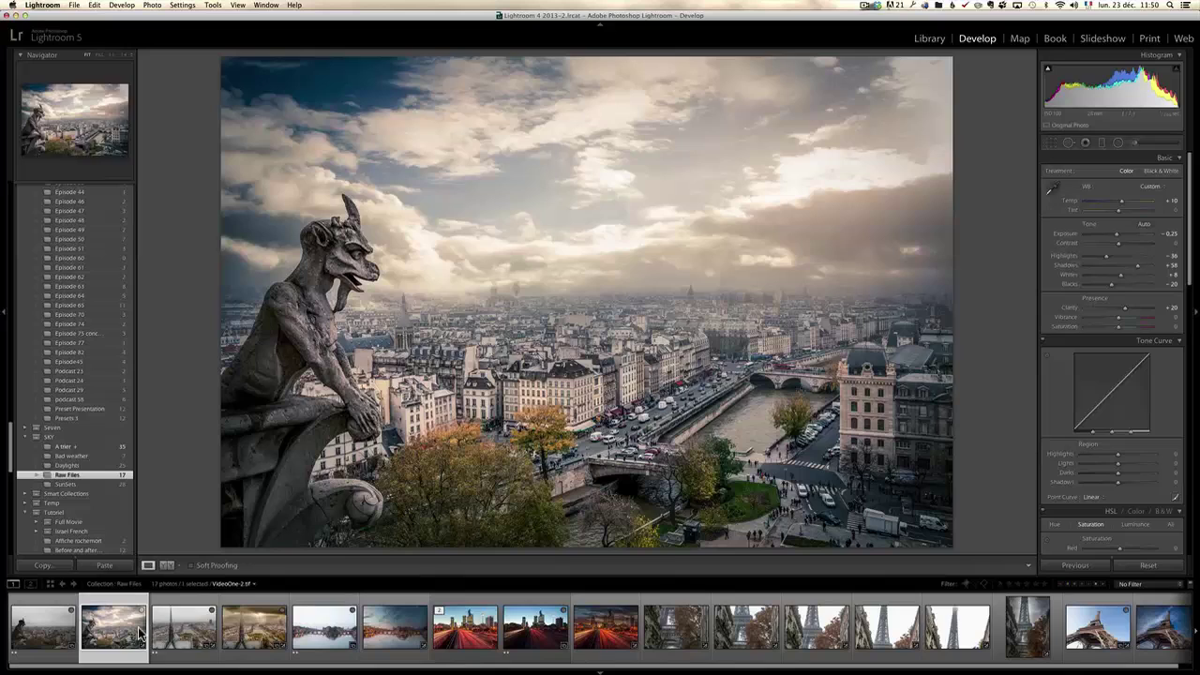
pyautogui.click(196, 636)
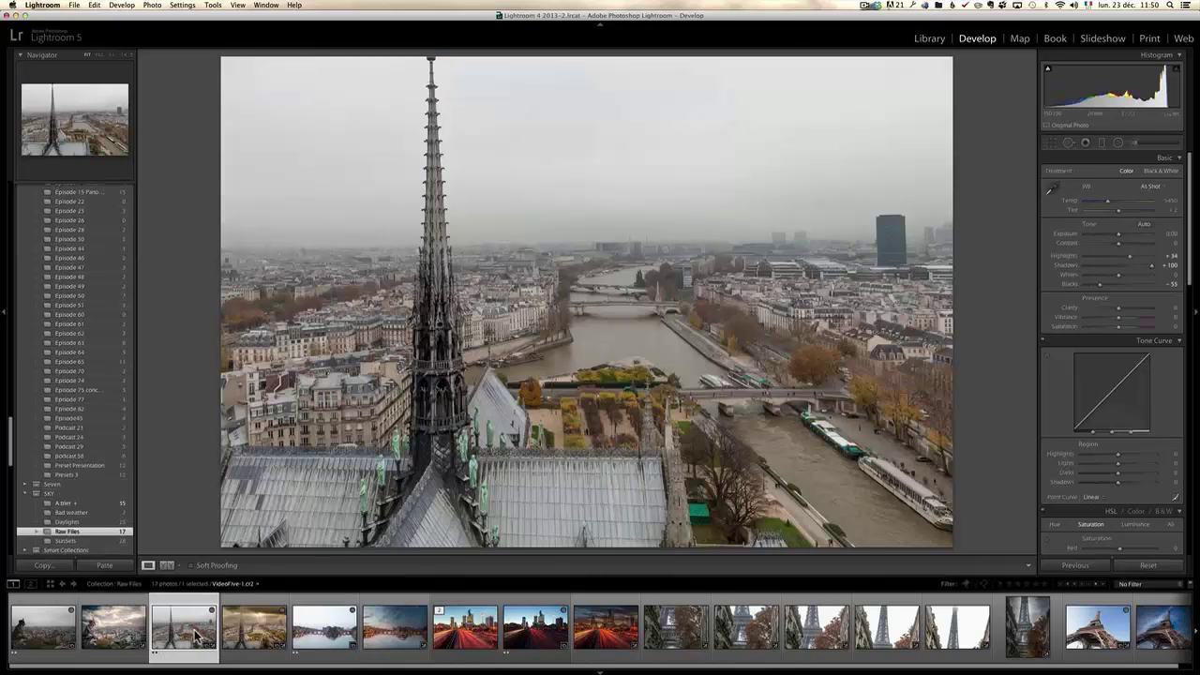
pyautogui.click(281, 637)
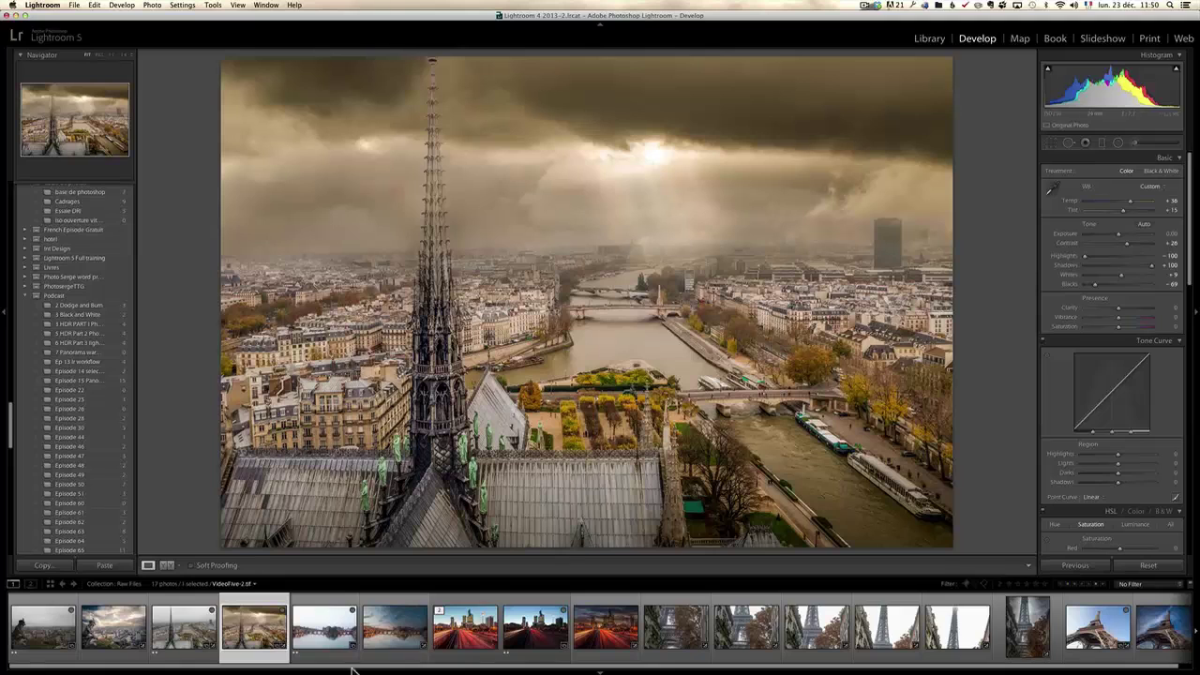
pyautogui.click(334, 634)
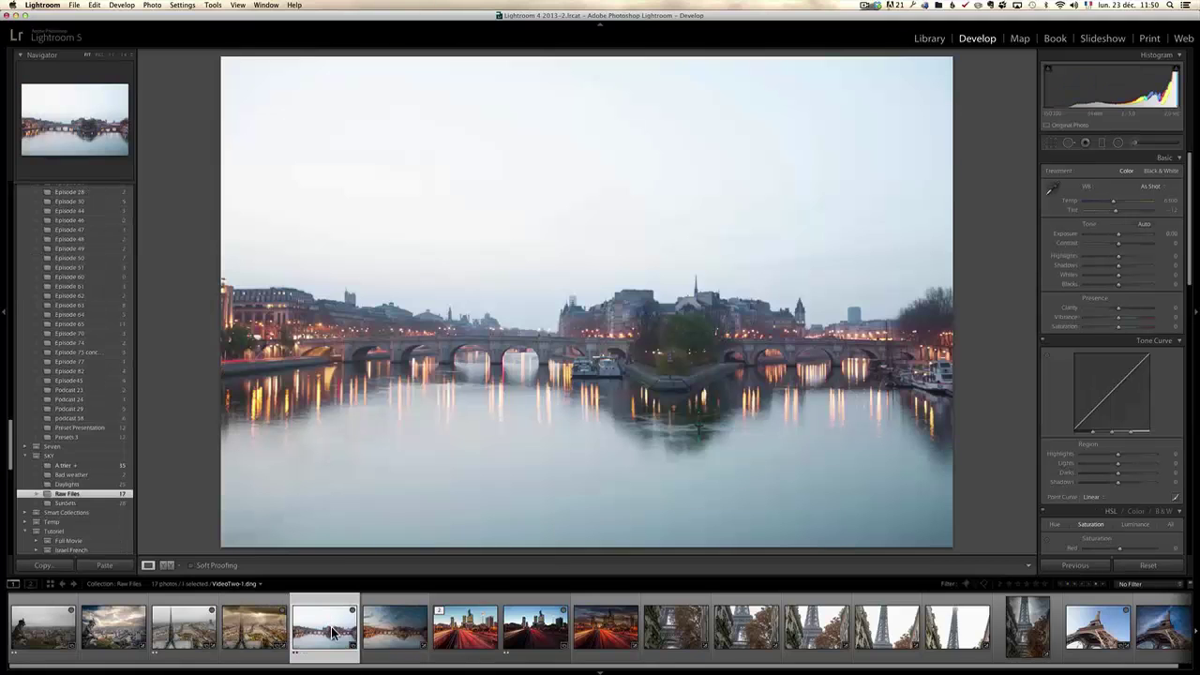
pyautogui.click(396, 634)
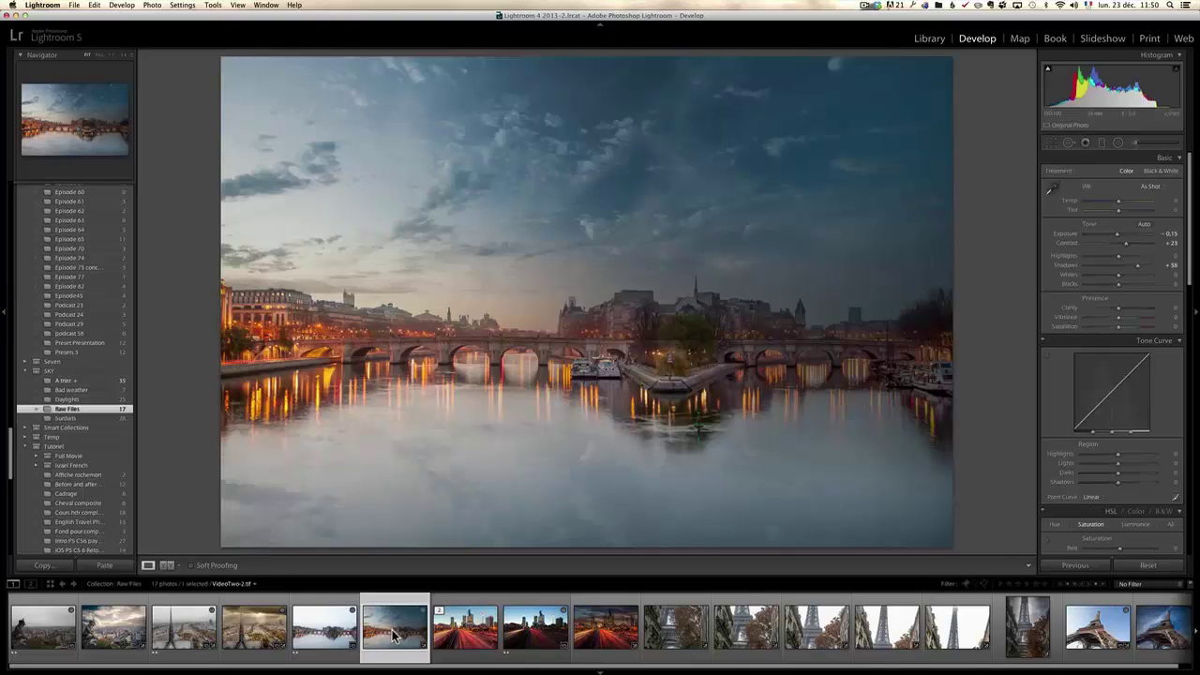
pyautogui.click(506, 642)
pyautogui.click(626, 634)
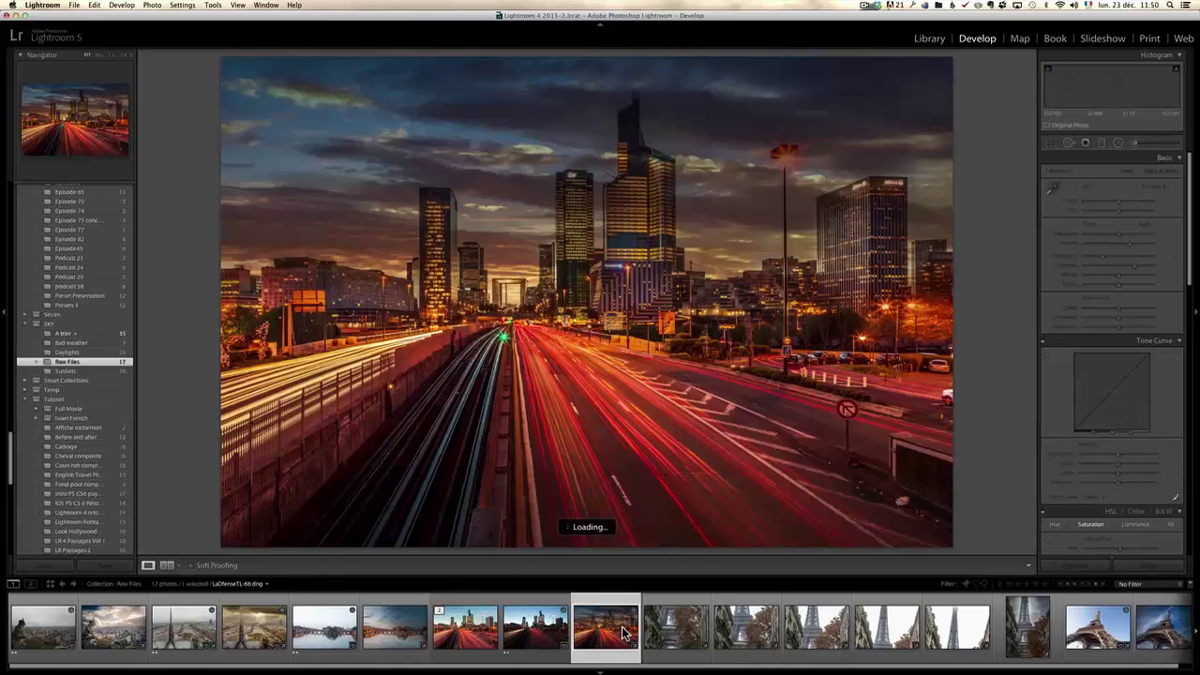
# Step through the Eiffel Tower photos, ending on the original low-angle shot
pyautogui.click(1038, 642)
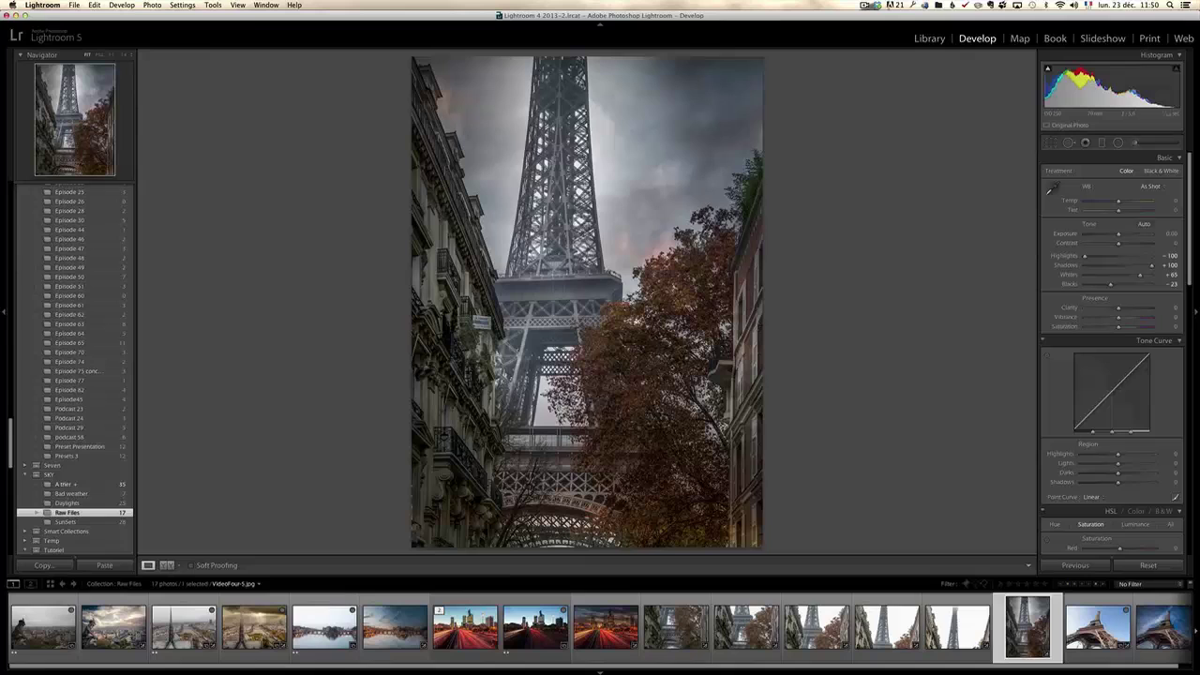
pyautogui.scroll(-1, 459, 667)
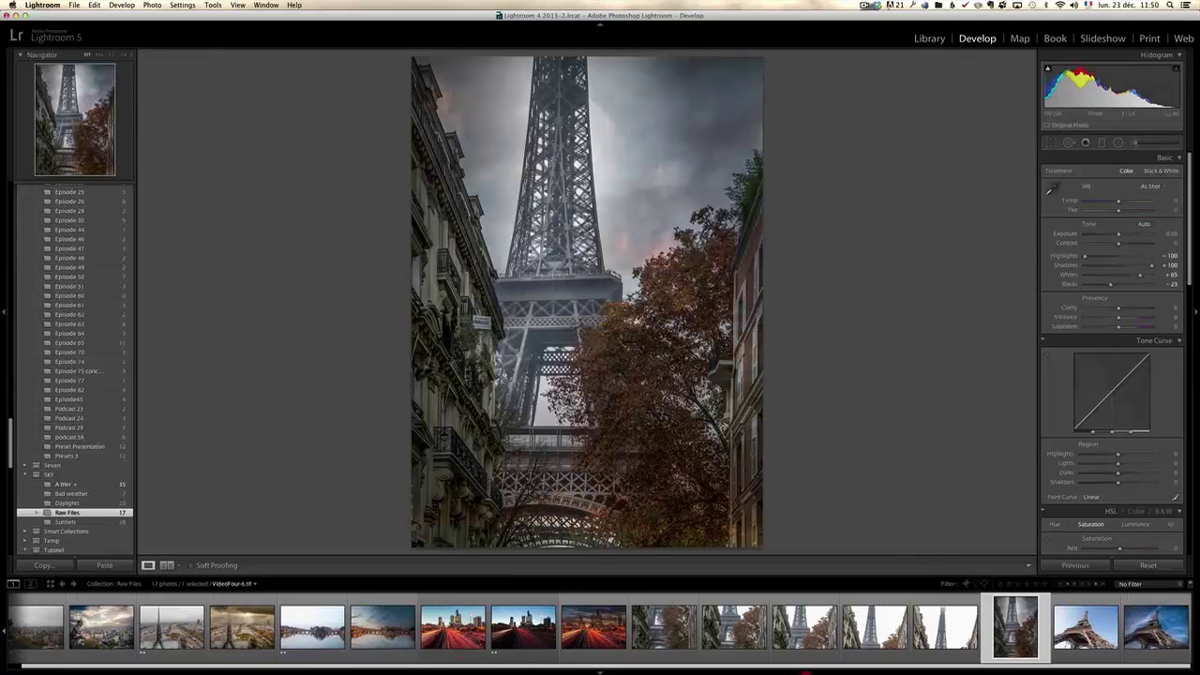
pyautogui.click(1077, 635)
pyautogui.click(1161, 627)
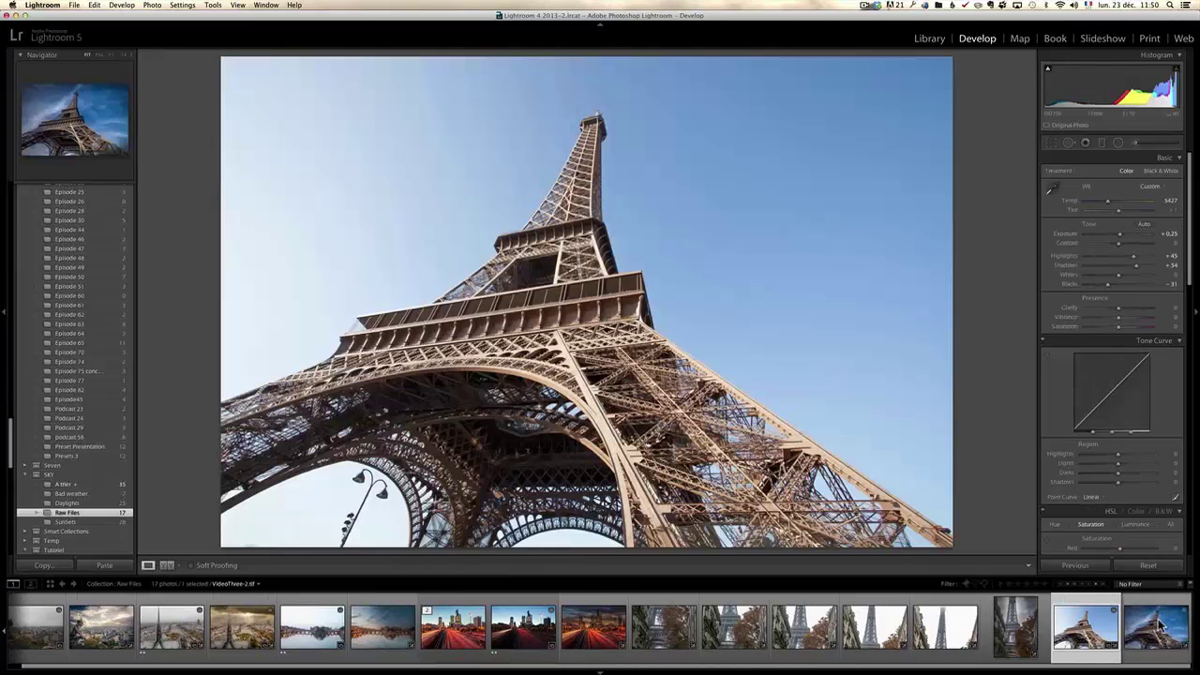